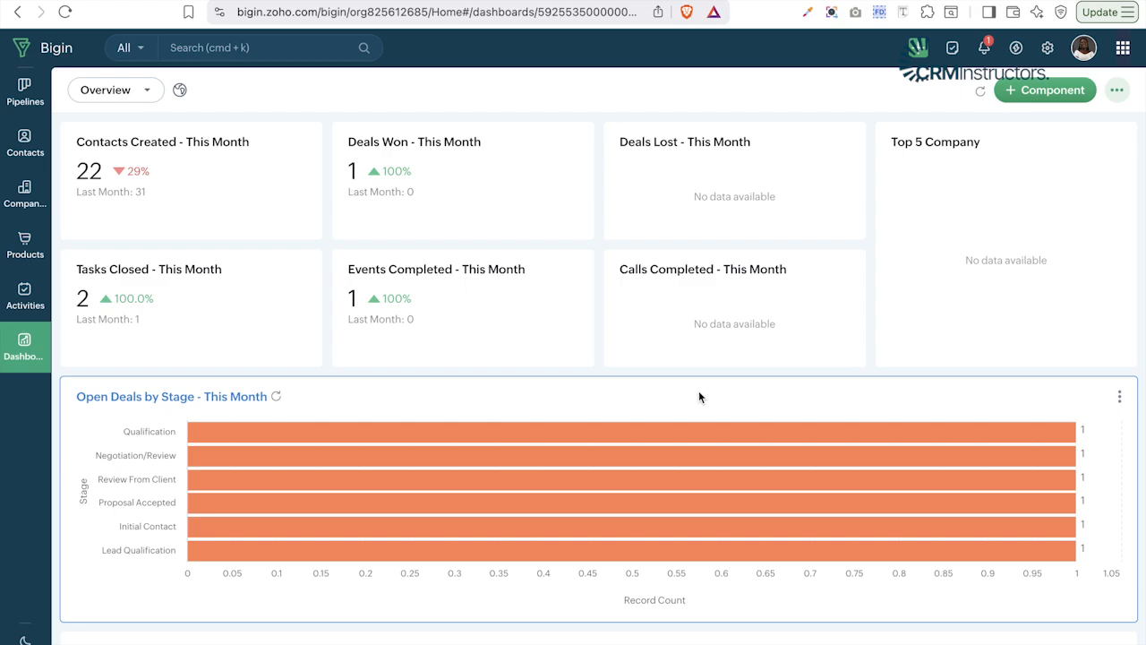
- Review the components of the Overview dashboard down to the Revenue Won by Month chart
{"action": "scroll", "coordinate": [700, 393], "scroll_direction": "down", "scroll_amount": 1}
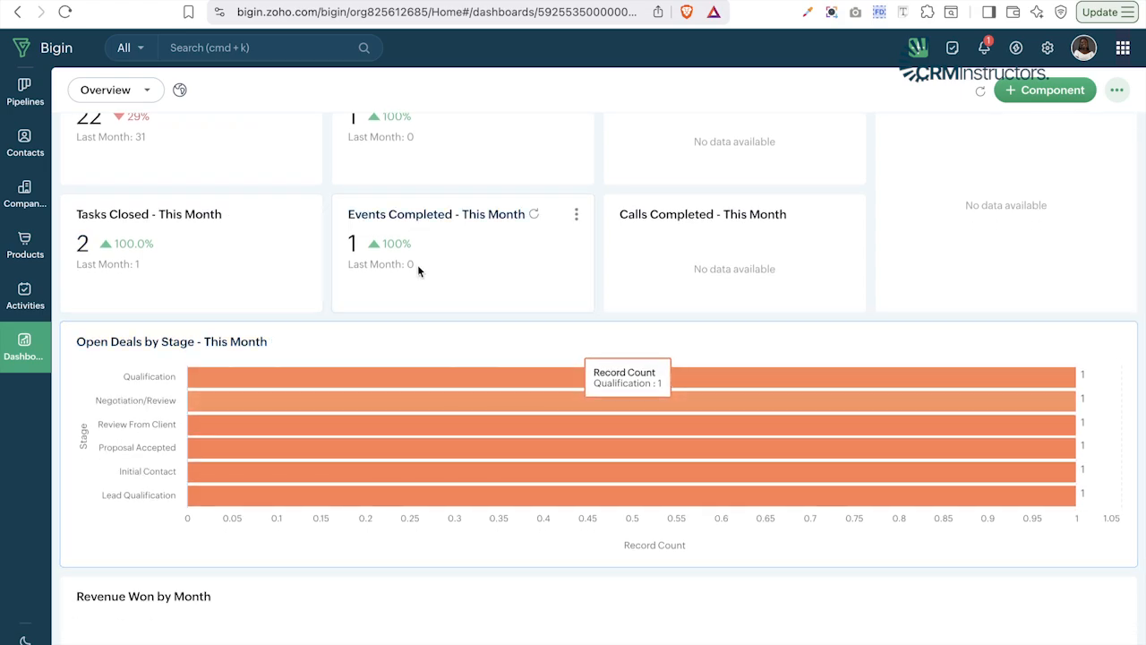
{"action": "scroll", "coordinate": [570, 289], "scroll_direction": "down", "scroll_amount": 1}
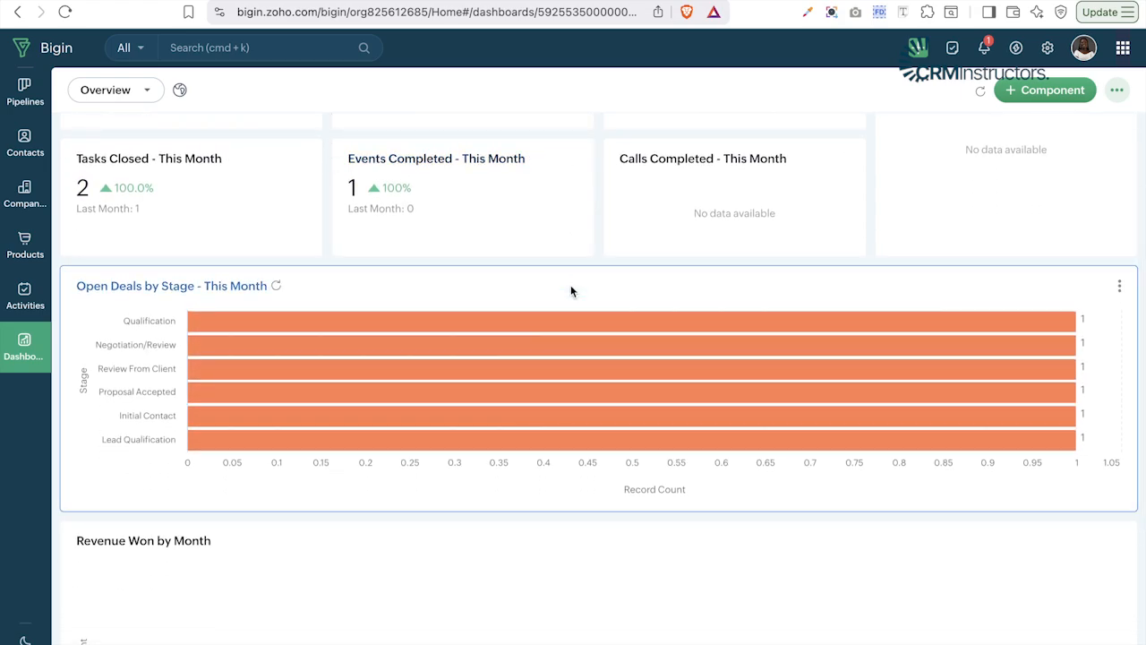
{"action": "scroll", "coordinate": [570, 286], "scroll_direction": "down", "scroll_amount": 3}
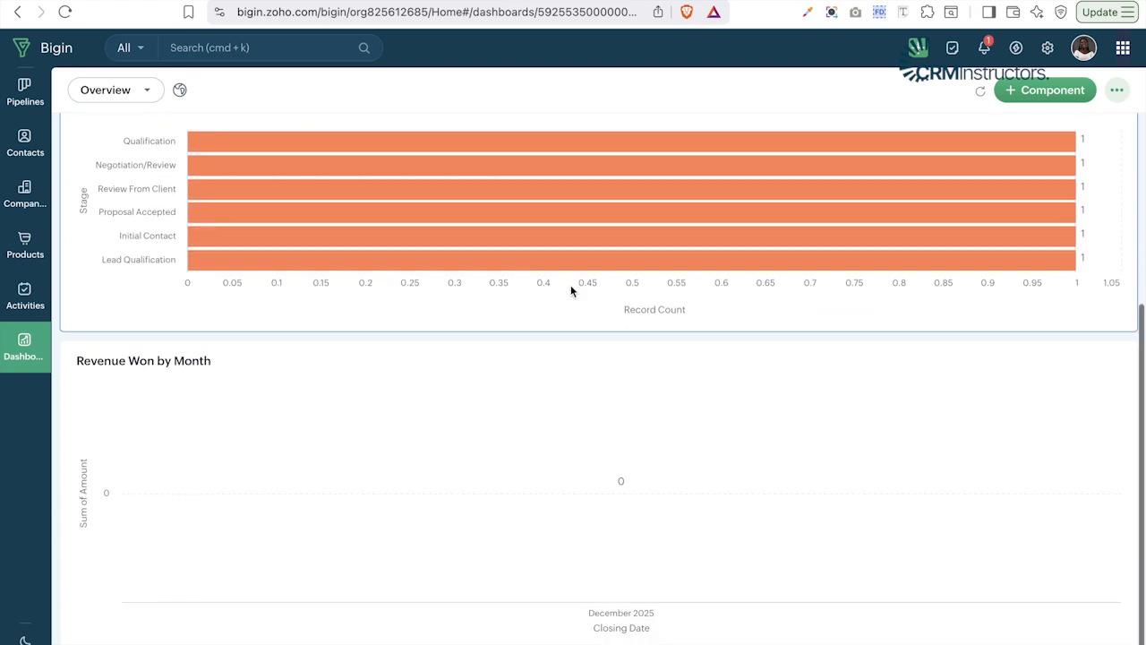
{"action": "scroll", "coordinate": [571, 284], "scroll_direction": "up", "scroll_amount": 4}
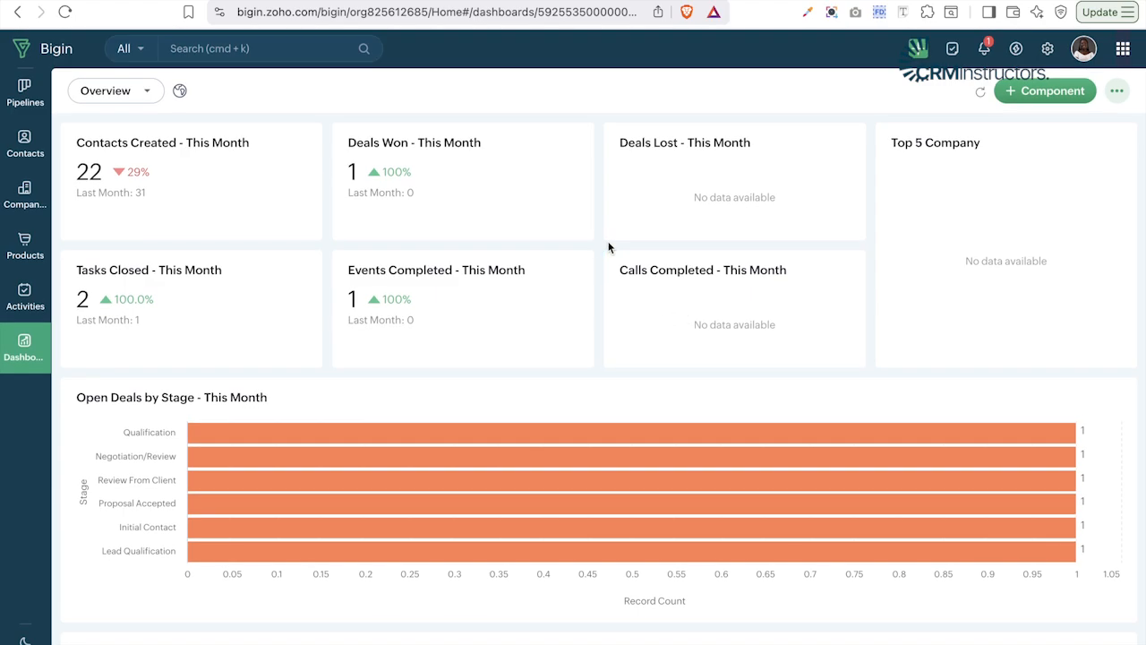
- Look through the available dashboards and switch to the Deals Dashboard
{"action": "left_click", "coordinate": [131, 94]}
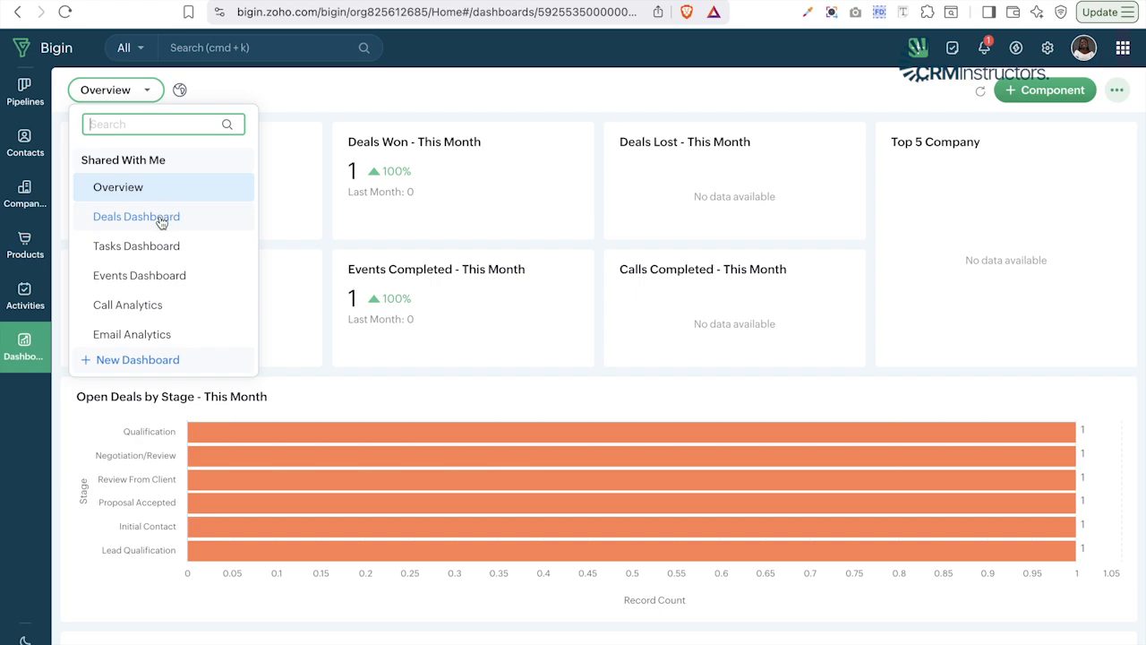
{"action": "scroll", "coordinate": [154, 281], "scroll_direction": "down", "scroll_amount": 1}
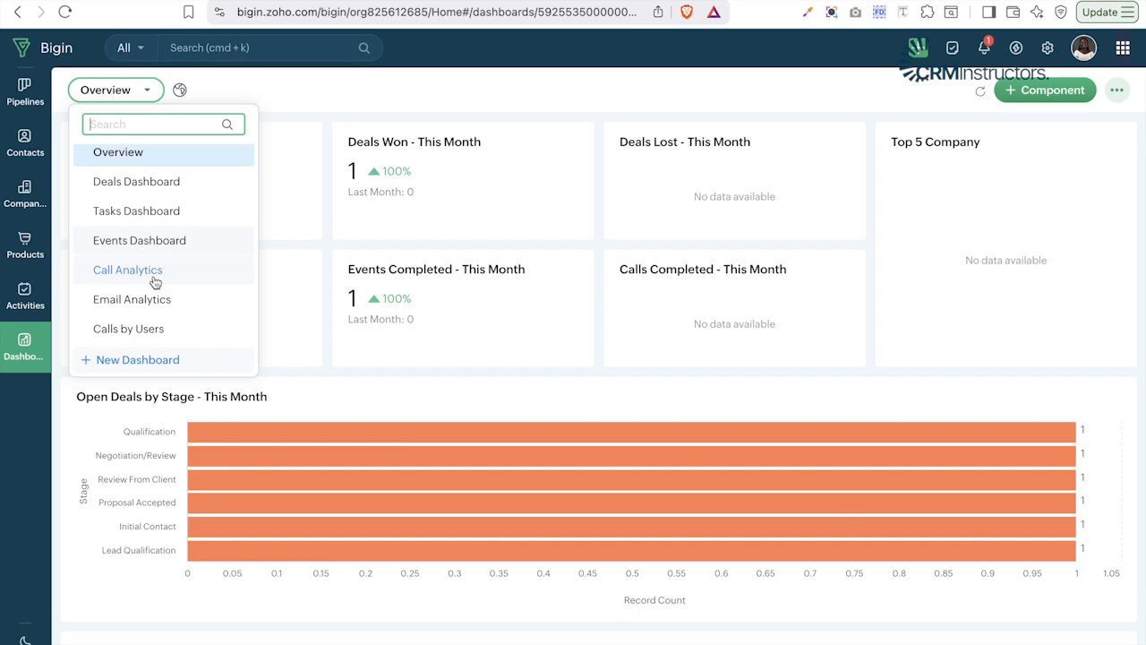
{"action": "left_click", "coordinate": [145, 183]}
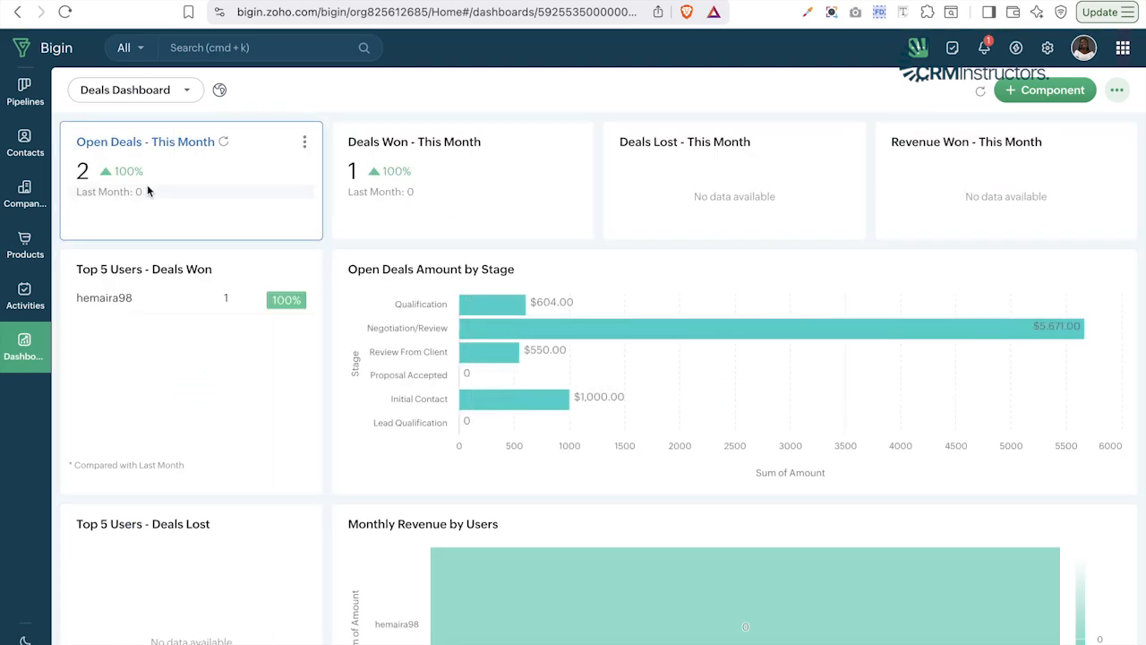
- Check the actions offered for the Open Deals - This Month component and review the remaining Deals Dashboard charts
{"action": "left_click", "coordinate": [304, 141]}
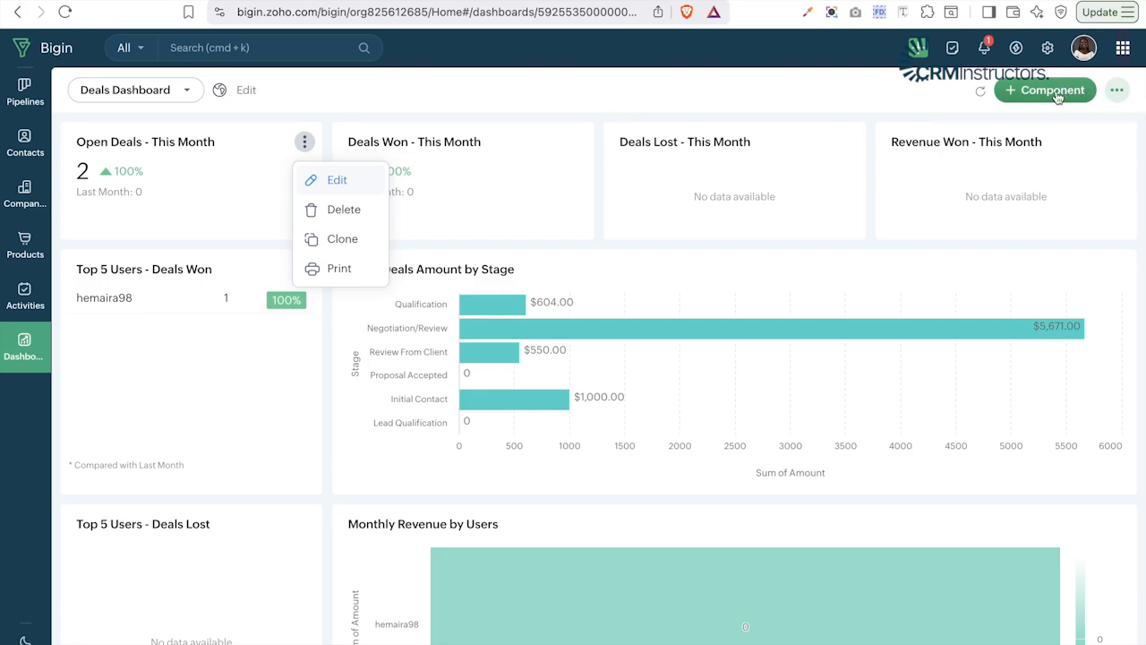
{"action": "left_click", "coordinate": [634, 106]}
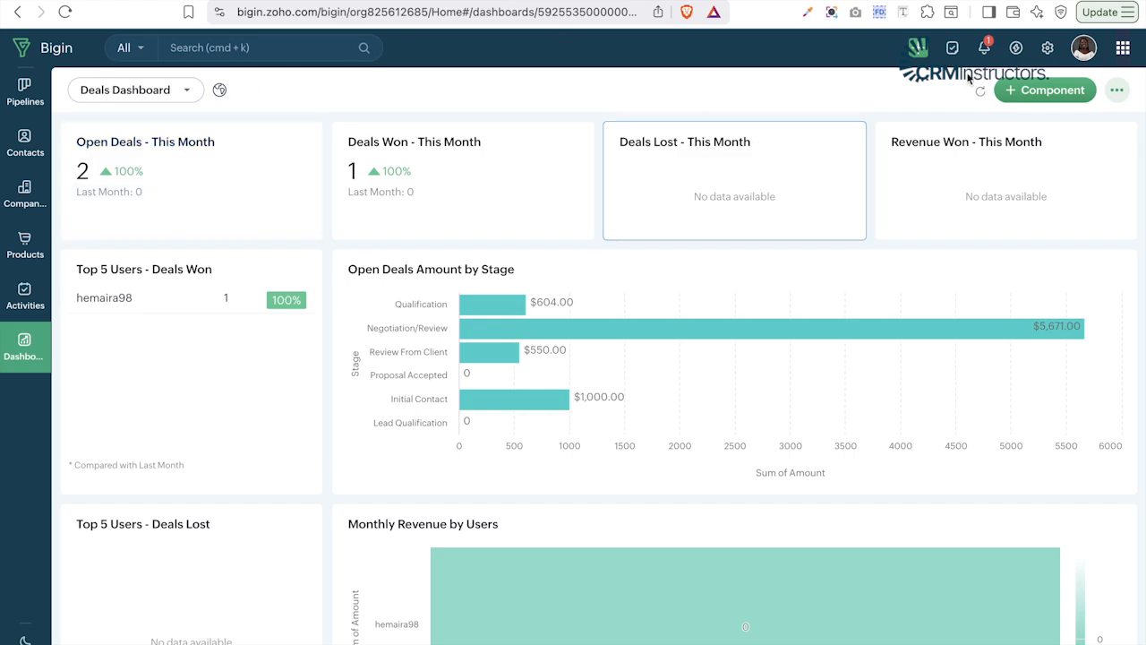
{"action": "scroll", "coordinate": [742, 430], "scroll_direction": "down", "scroll_amount": 1}
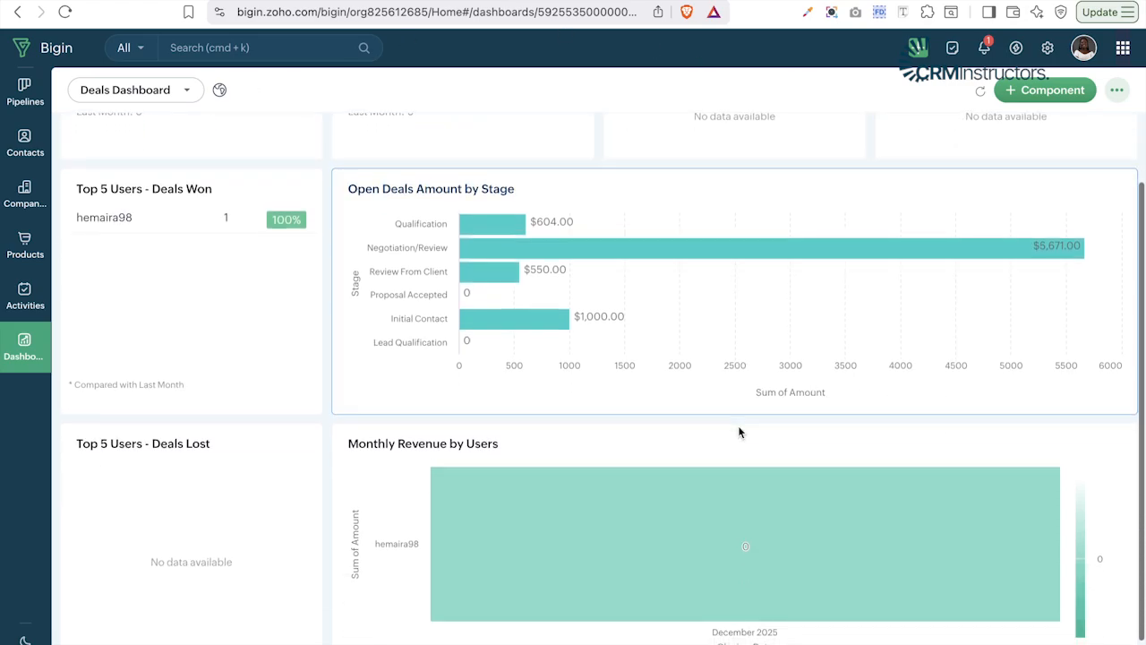
{"action": "scroll", "coordinate": [693, 399], "scroll_direction": "down", "scroll_amount": 1}
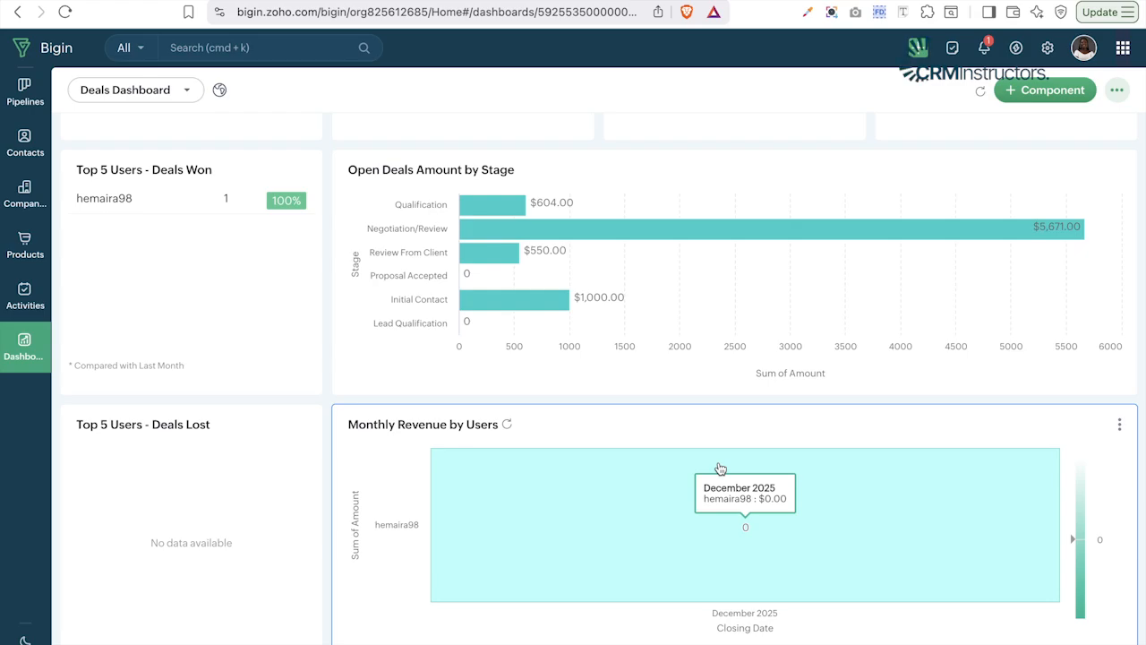
- Browse the chart types available for a new dashboard component, from column chart to heat map, and close the gallery without choosing one
{"action": "left_click", "coordinate": [1045, 90]}
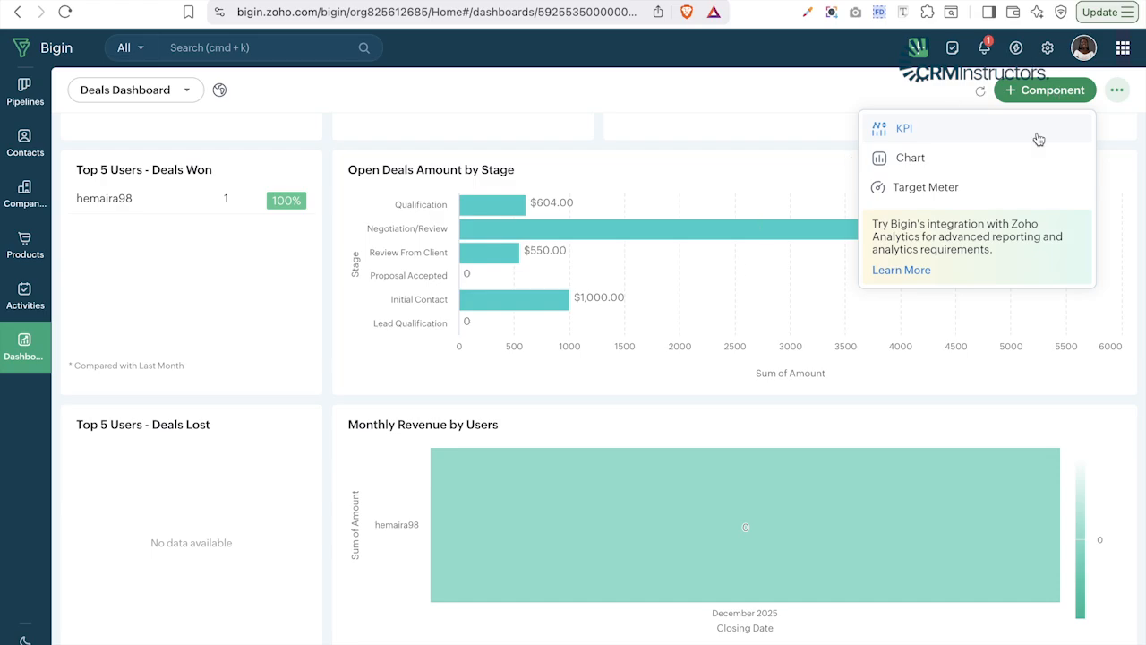
{"action": "left_click", "coordinate": [971, 138]}
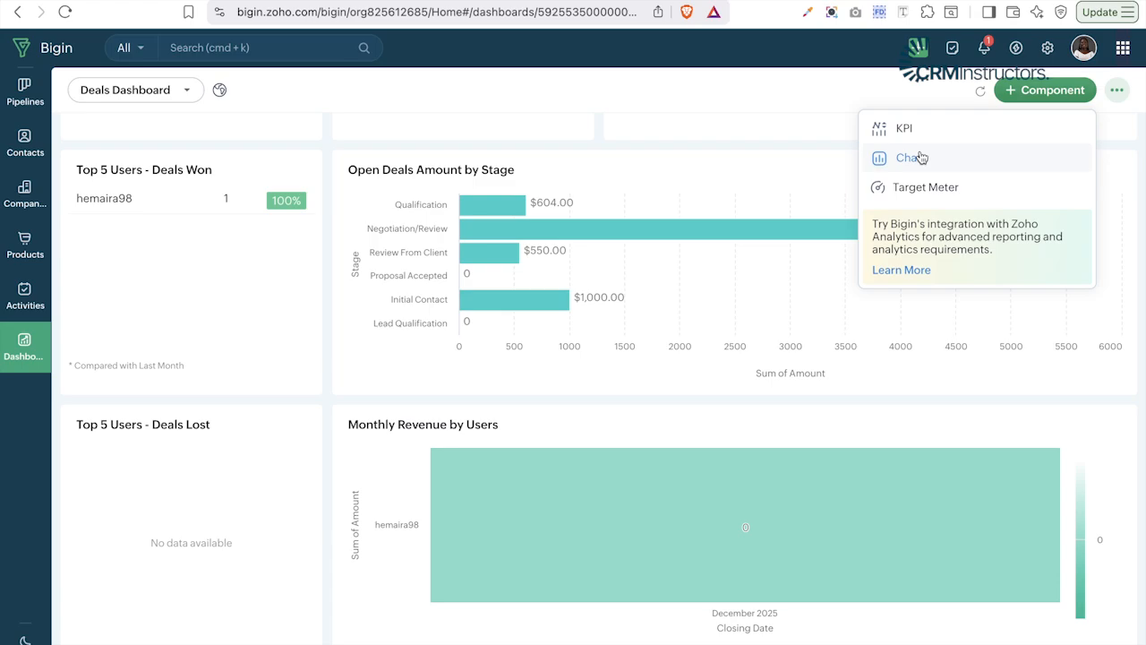
{"action": "left_click", "coordinate": [920, 157]}
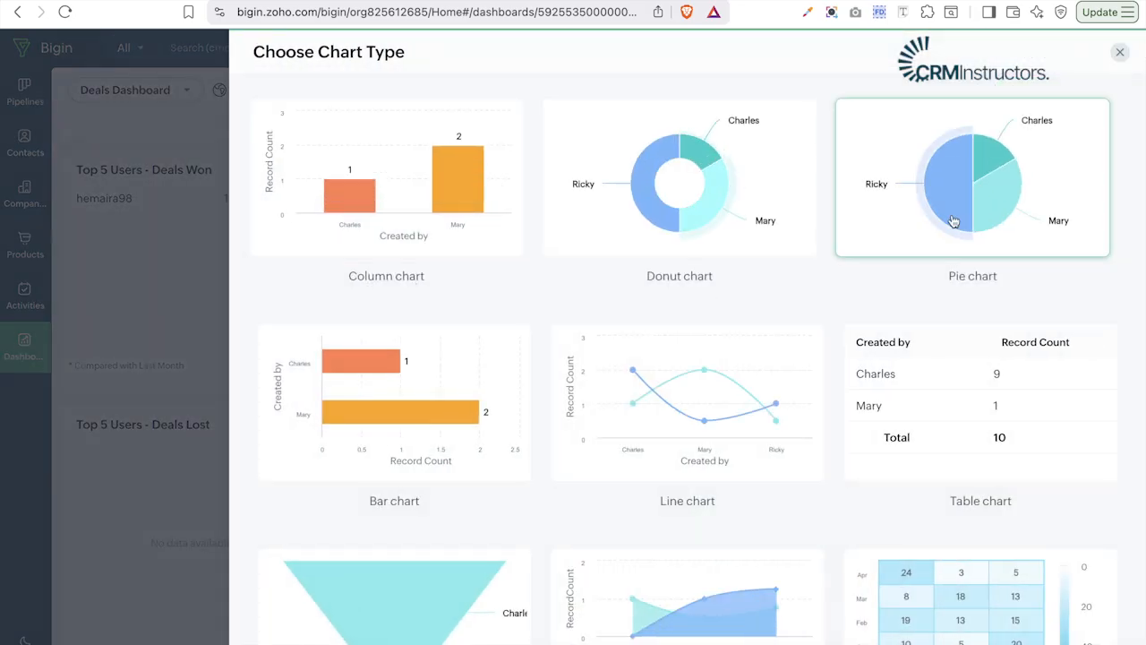
{"action": "scroll", "coordinate": [972, 471], "scroll_direction": "down", "scroll_amount": 2}
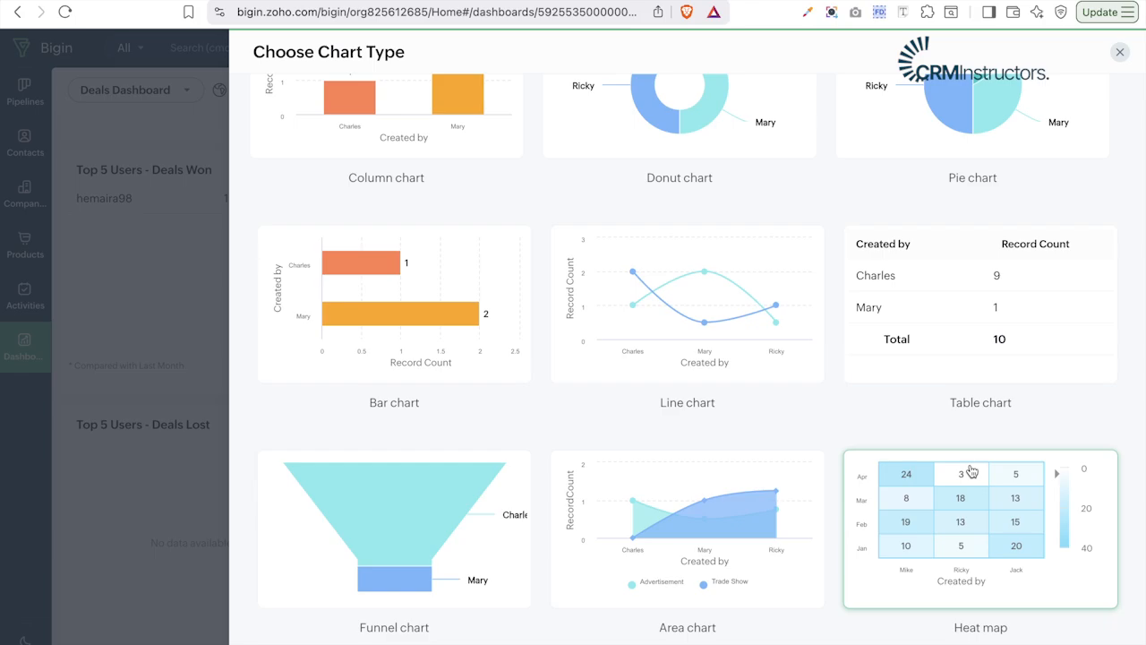
{"action": "scroll", "coordinate": [972, 471], "scroll_direction": "up", "scroll_amount": 2}
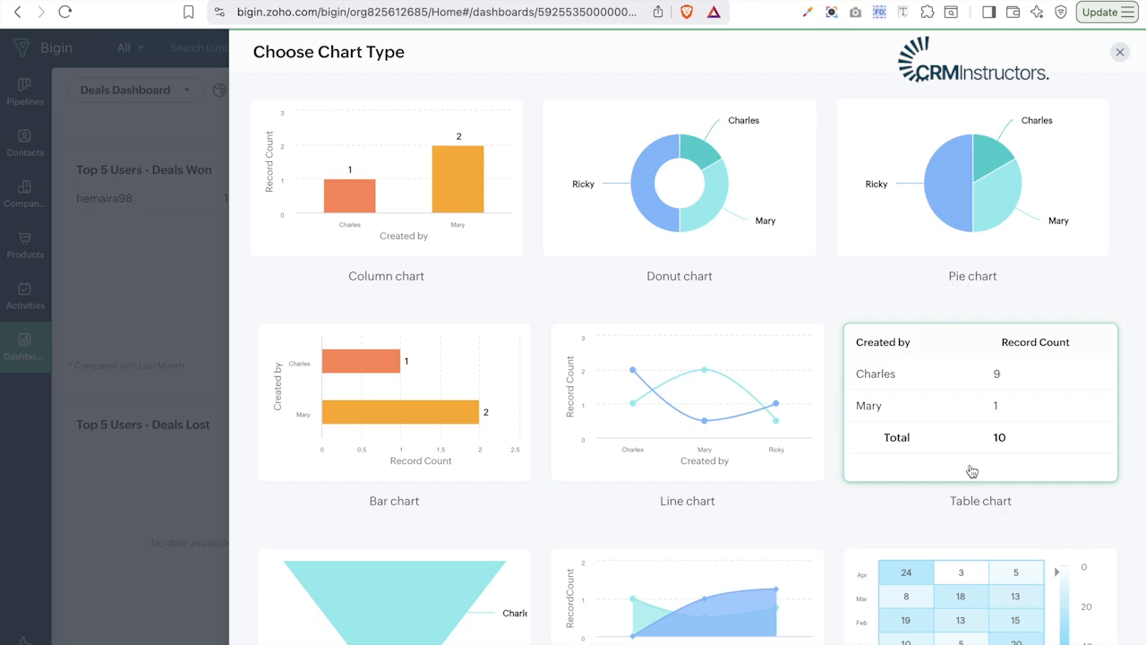
{"action": "scroll", "coordinate": [973, 471], "scroll_direction": "down", "scroll_amount": 2}
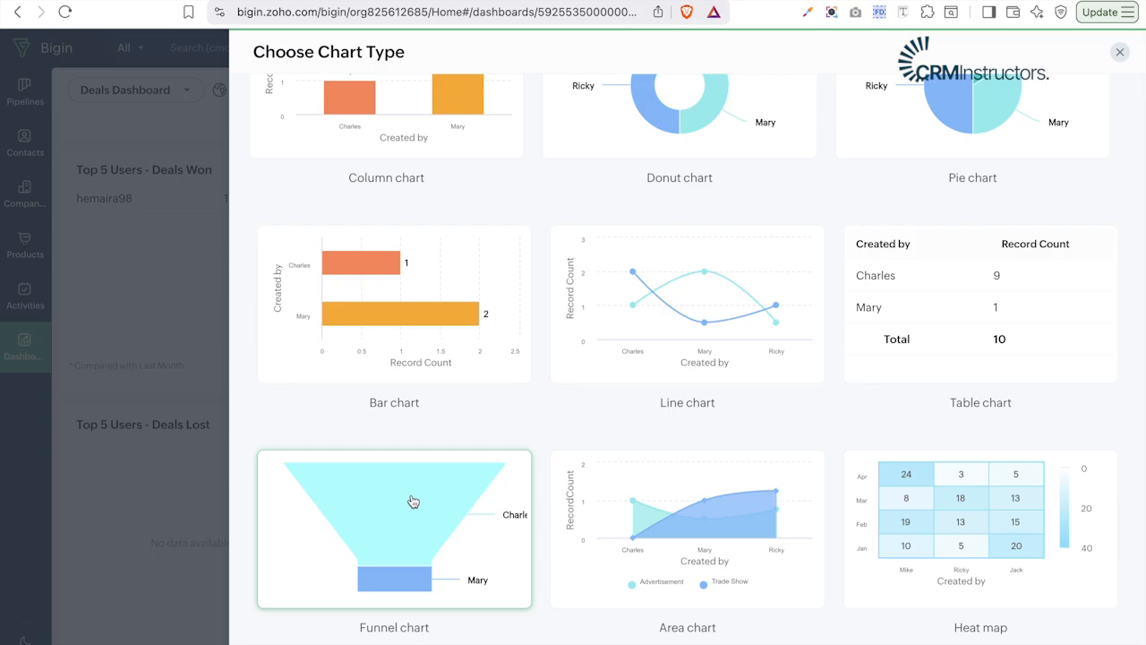
{"action": "scroll", "coordinate": [594, 300], "scroll_direction": "up", "scroll_amount": 2}
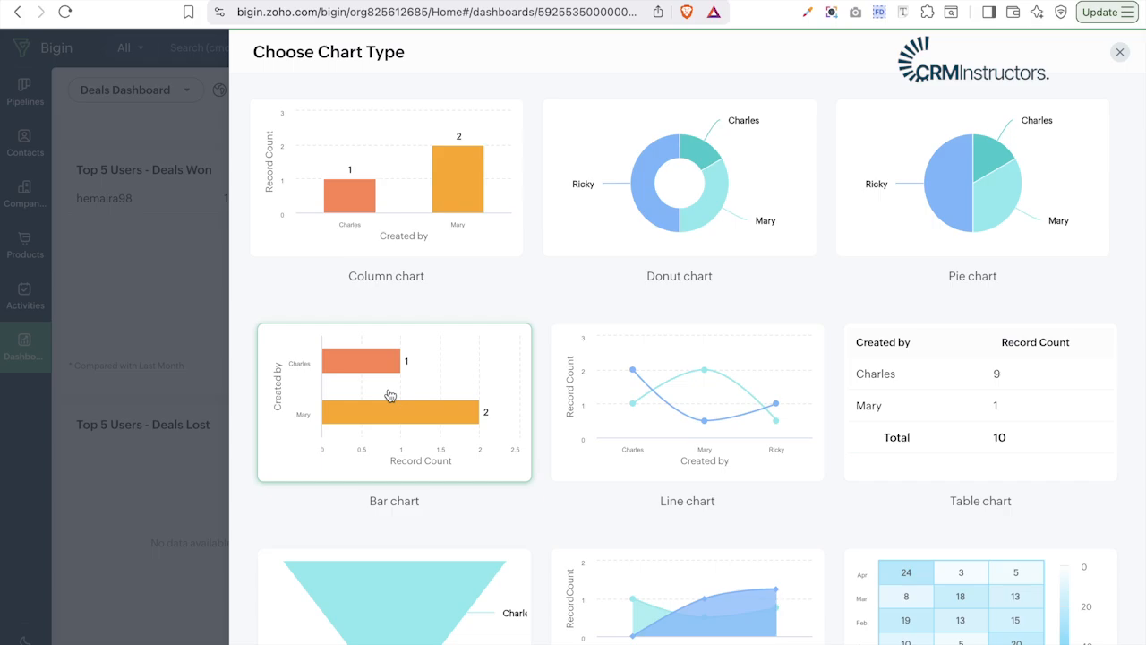
{"action": "left_click", "coordinate": [1120, 52]}
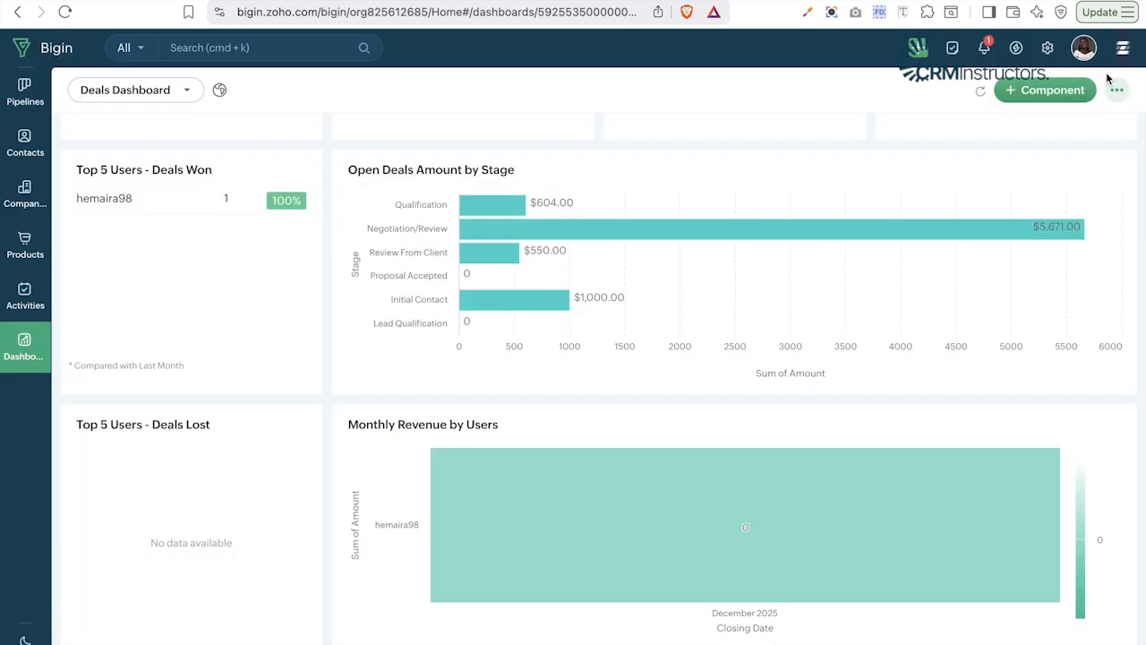
- View the target meter types available for a new component and close the selection without choosing one
{"action": "left_click", "coordinate": [1058, 92]}
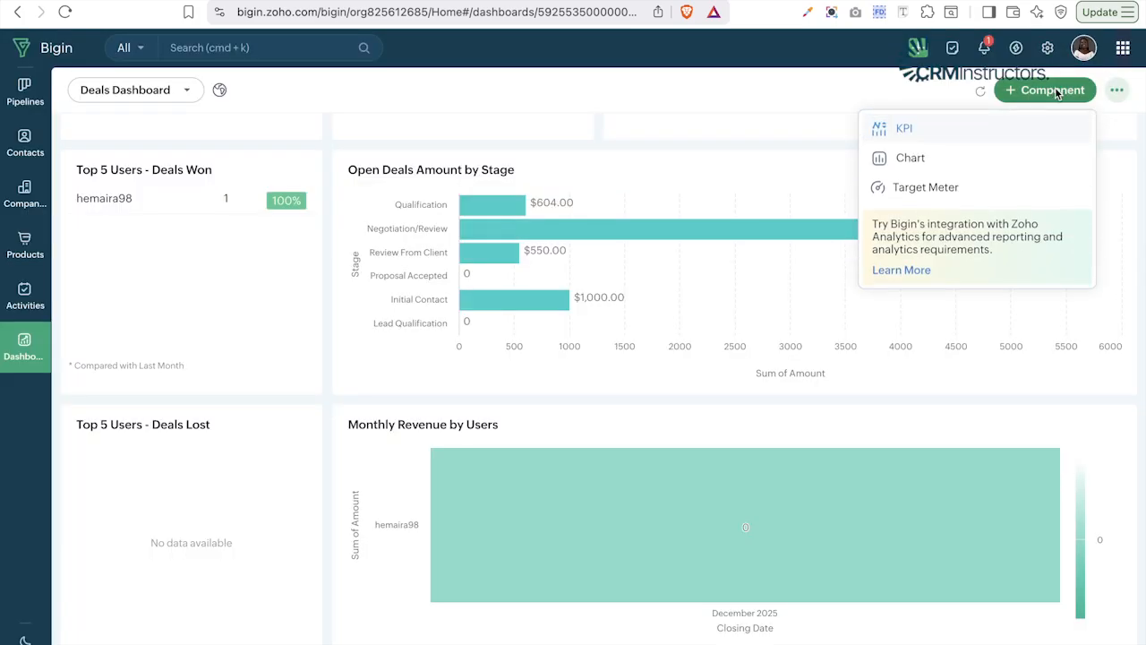
{"action": "left_click", "coordinate": [964, 188]}
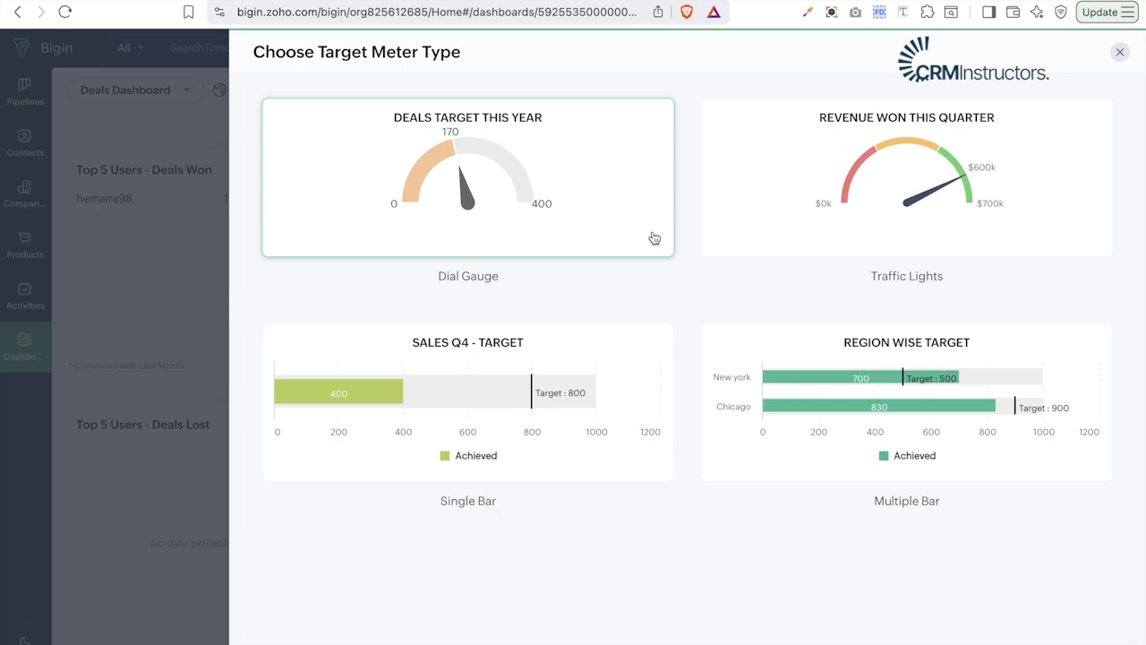
{"action": "left_click", "coordinate": [1119, 52]}
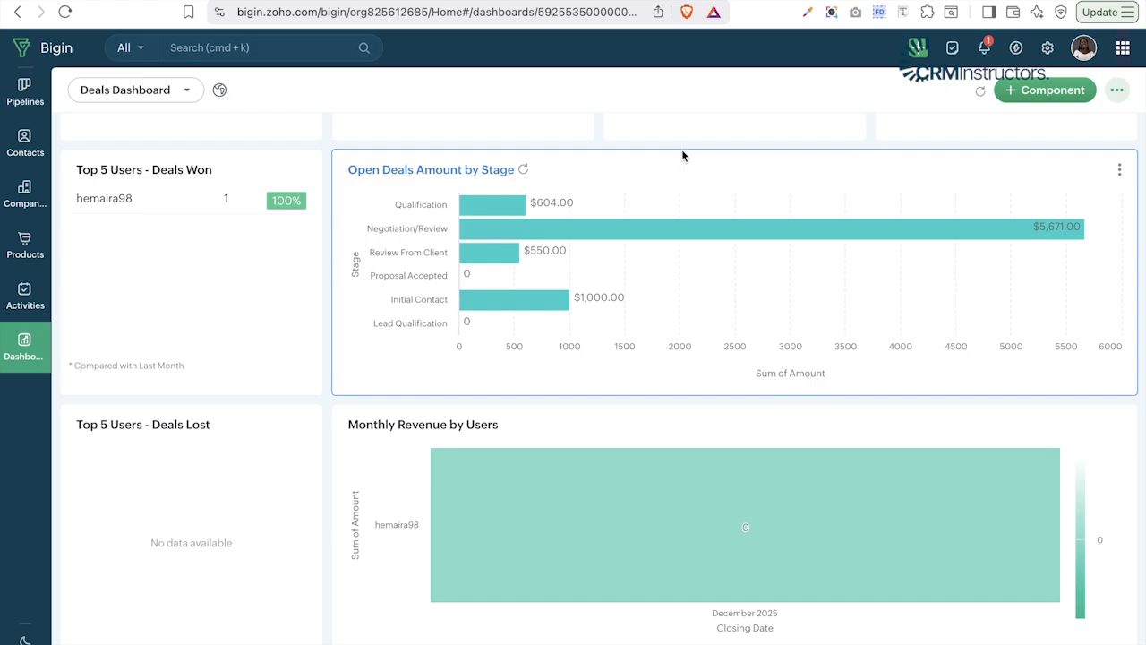
- Create a new dashboard and name it General Dashboard
{"action": "left_click", "coordinate": [135, 93]}
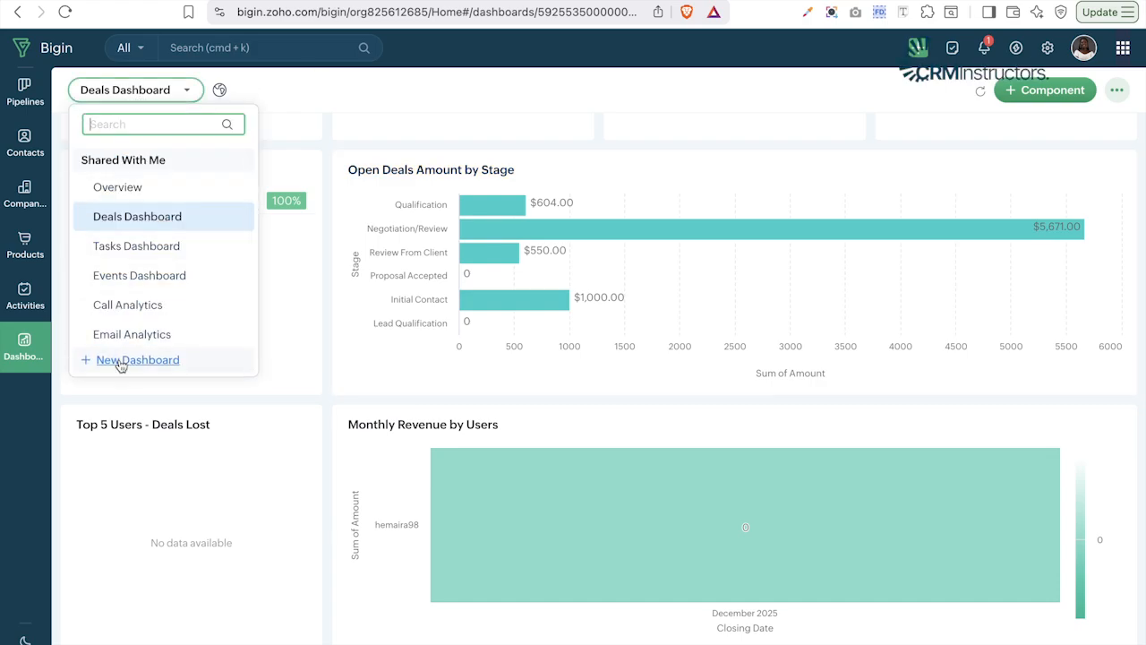
{"action": "left_click", "coordinate": [119, 364]}
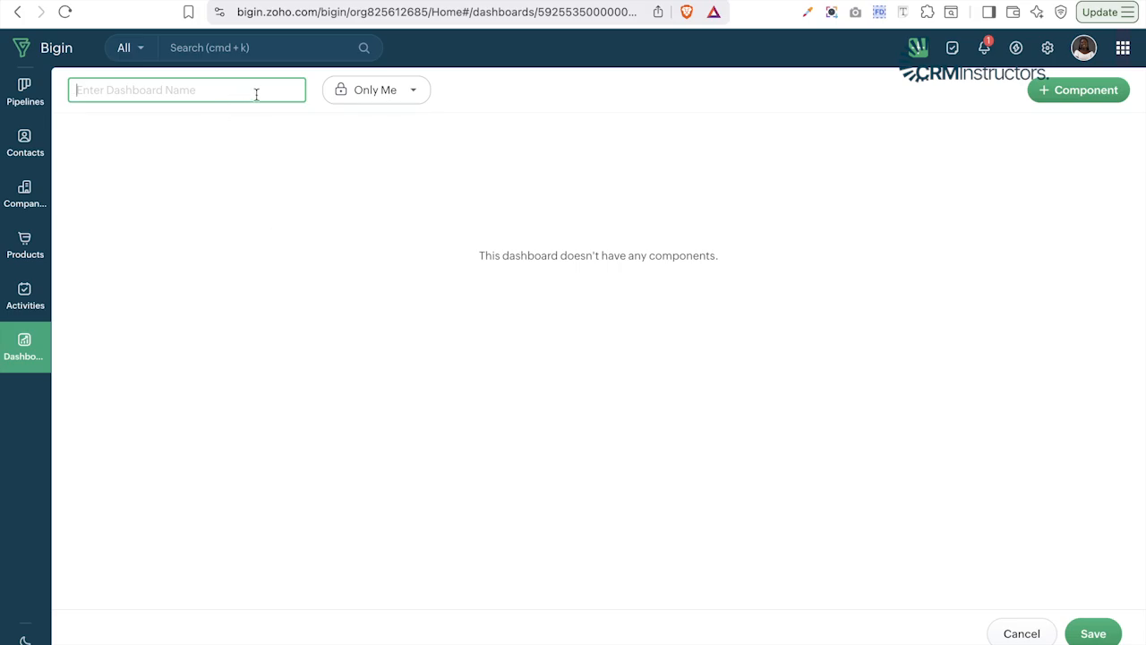
{"action": "type", "text": "Genar"}
{"action": "key", "text": "BackSpace"}
{"action": "key", "text": "BackSpace"}
{"action": "type", "text": "eral Dashboard"}
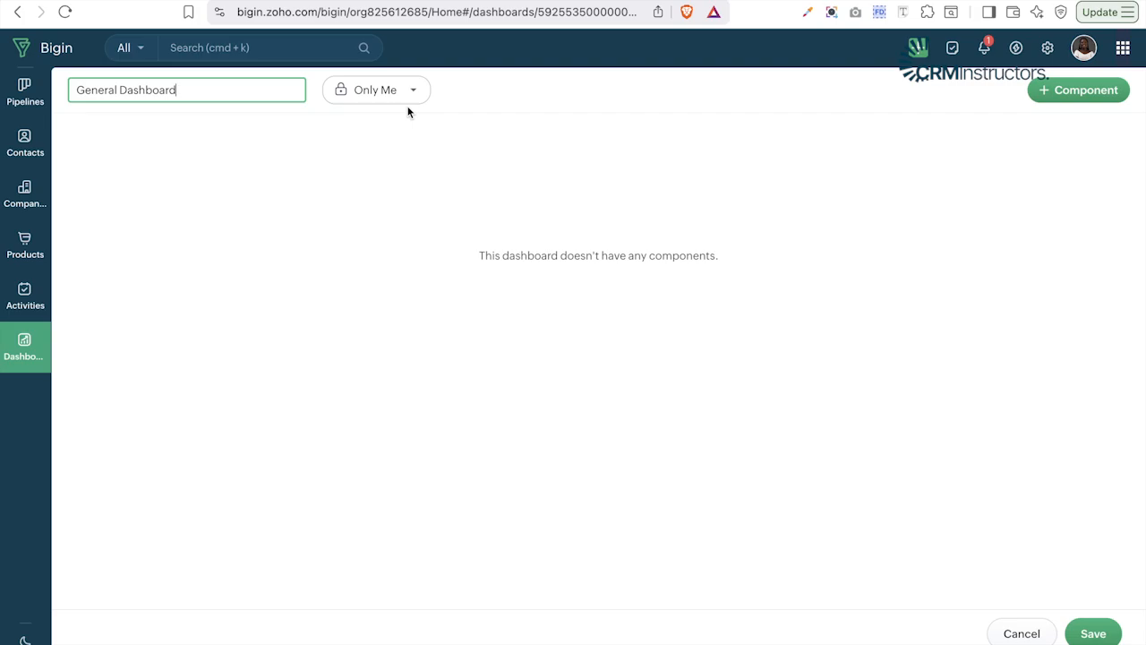
{"action": "left_click", "coordinate": [399, 100]}
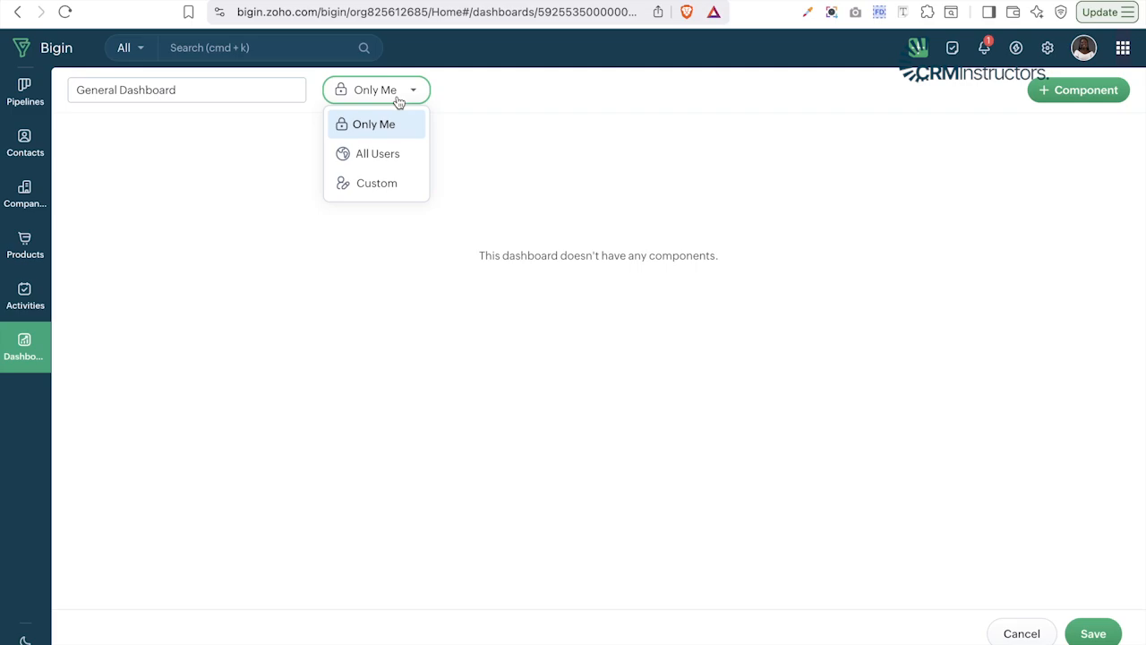
{"action": "left_click", "coordinate": [381, 185]}
{"action": "left_click", "coordinate": [383, 190]}
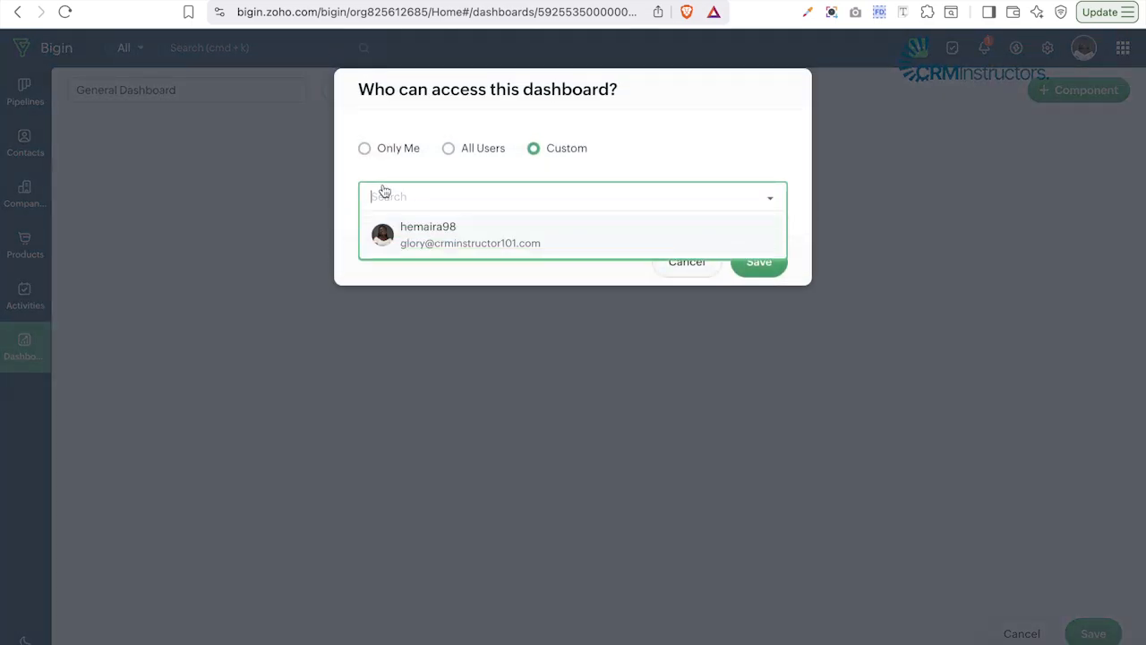
{"action": "left_click", "coordinate": [693, 102]}
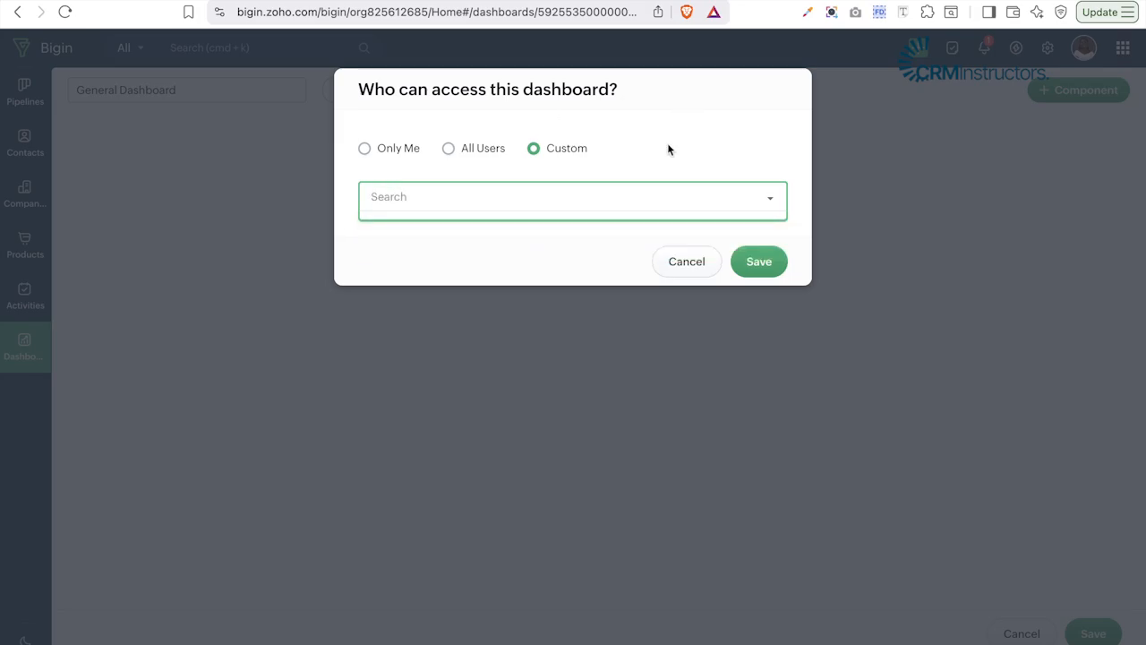
{"action": "left_click", "coordinate": [687, 262]}
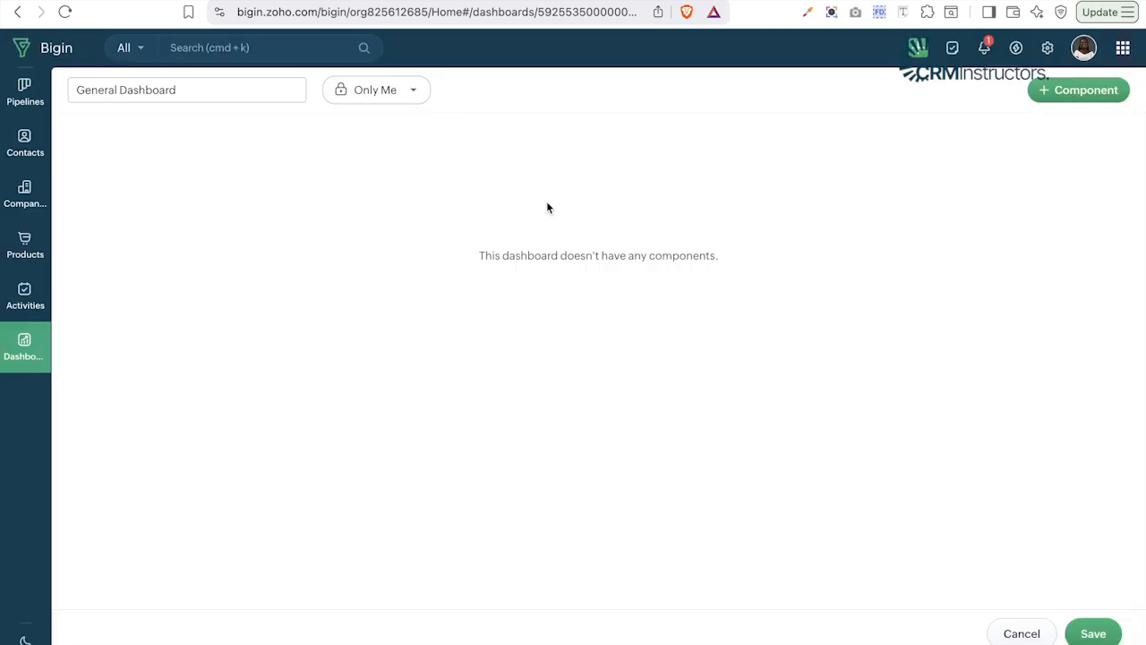
- Share the General Dashboard with All Users
{"action": "left_click", "coordinate": [355, 101]}
{"action": "left_click", "coordinate": [350, 153]}
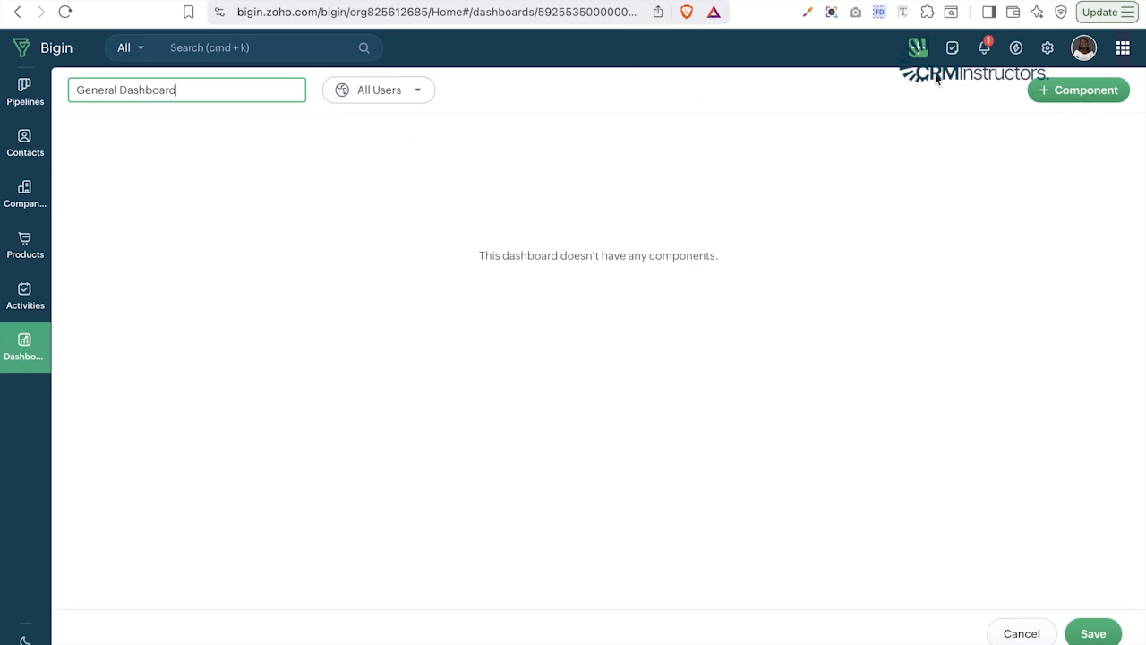
- Start a new KPI component for the dashboard using the Standard style
{"action": "left_click", "coordinate": [1106, 101]}
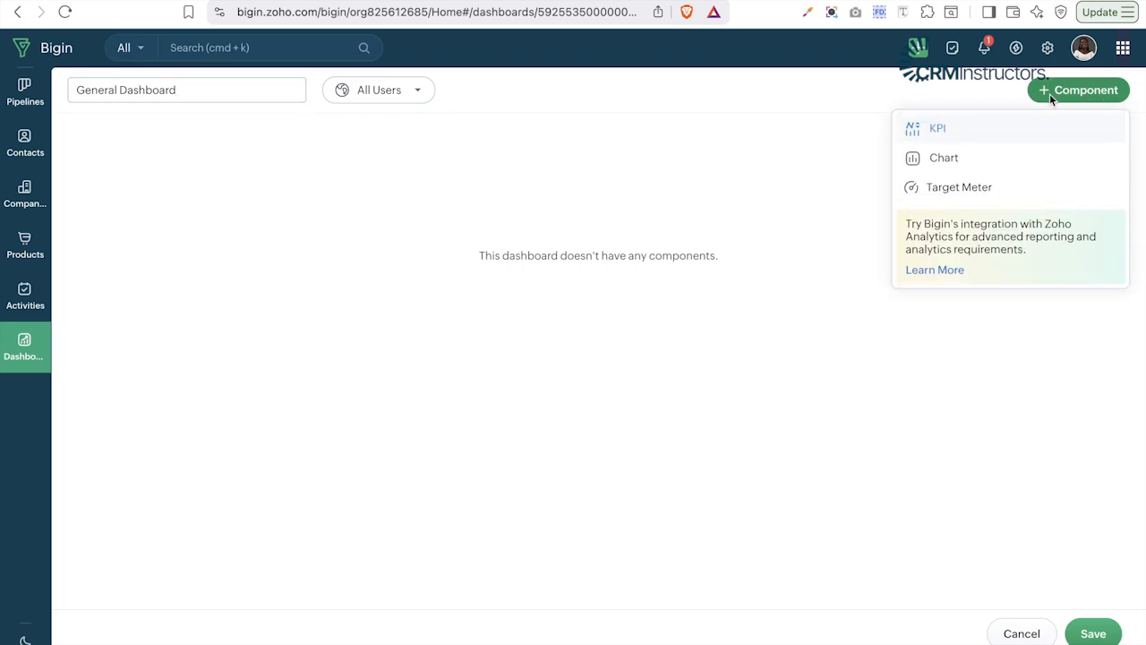
{"action": "left_click", "coordinate": [969, 131]}
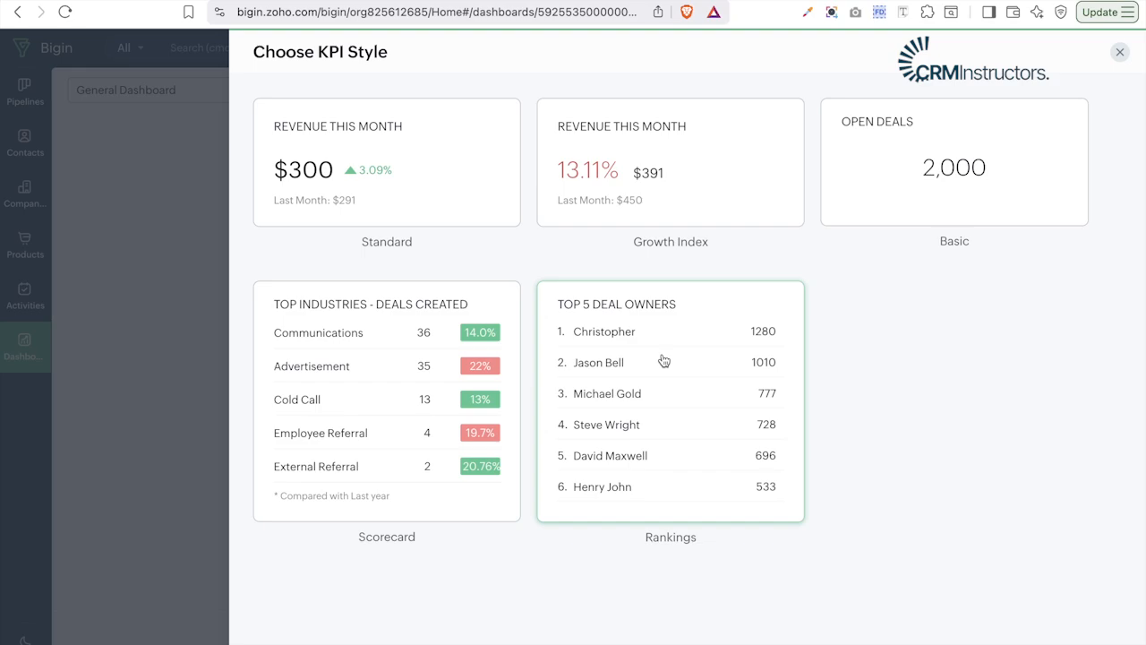
{"action": "left_click", "coordinate": [421, 172]}
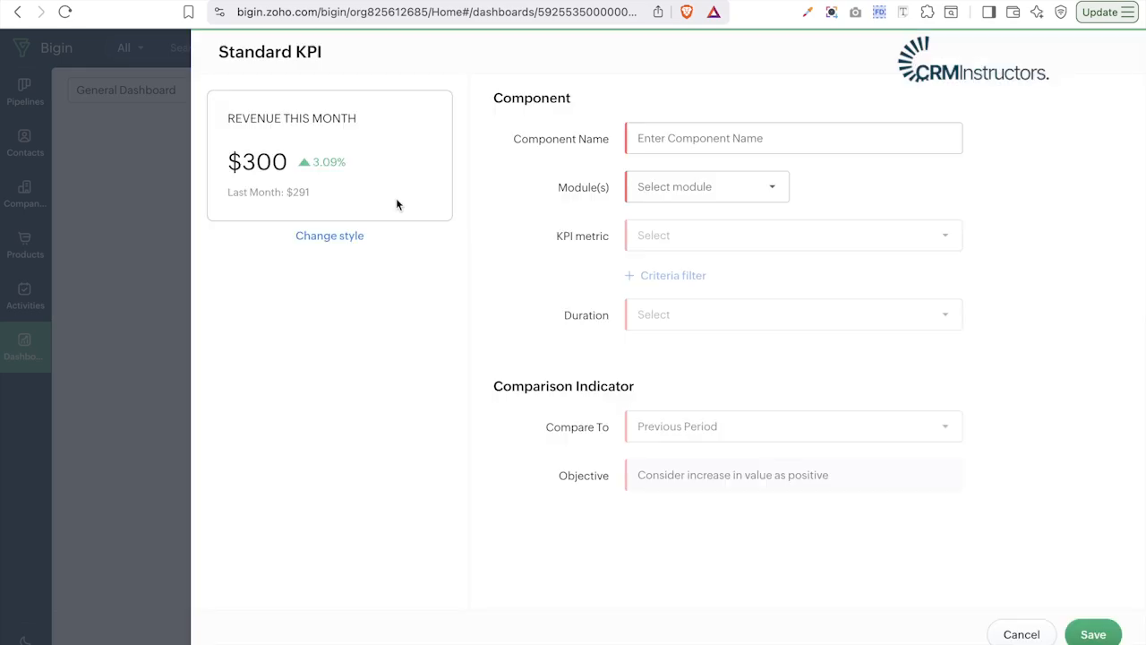
- Name the Standard KPI component "This year Contact"
{"action": "left_click", "coordinate": [718, 130]}
{"action": "key", "text": "Caps_Lock"}
{"action": "type", "text": "C"}
{"action": "key", "text": "BackSpace"}
{"action": "type", "text": "TH"}
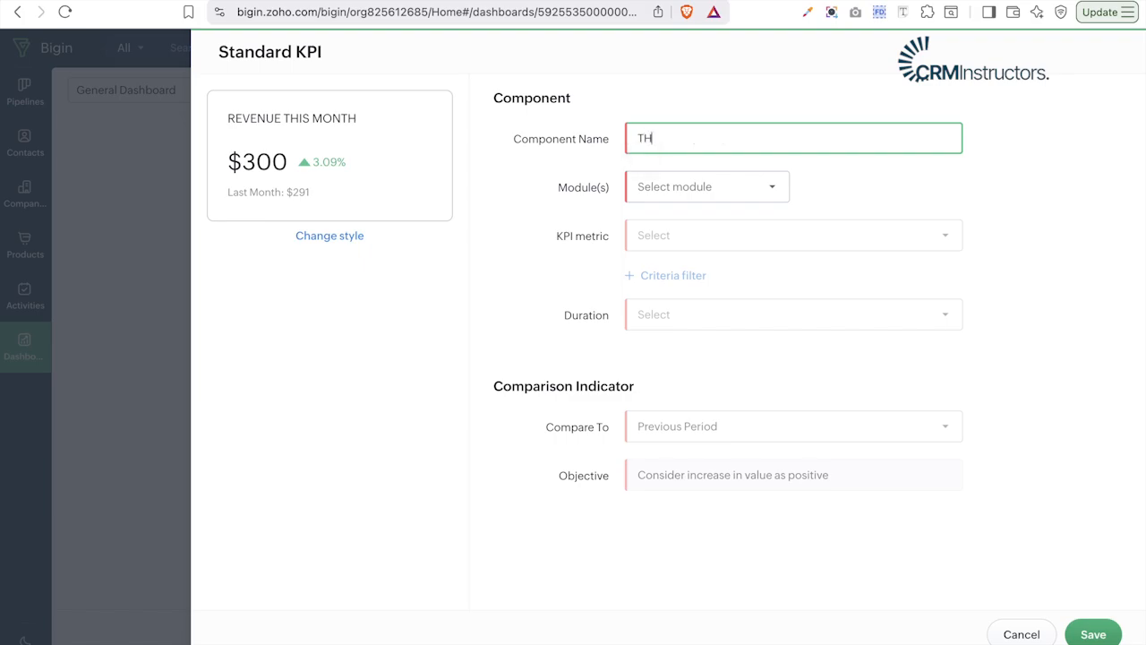
{"action": "key", "text": "BackSpace"}
{"action": "type", "text": "his year Contact"}
- Set the Standard KPI's module to Contacts and its KPI metric to Count of - Contacts
{"action": "left_click", "coordinate": [658, 189]}
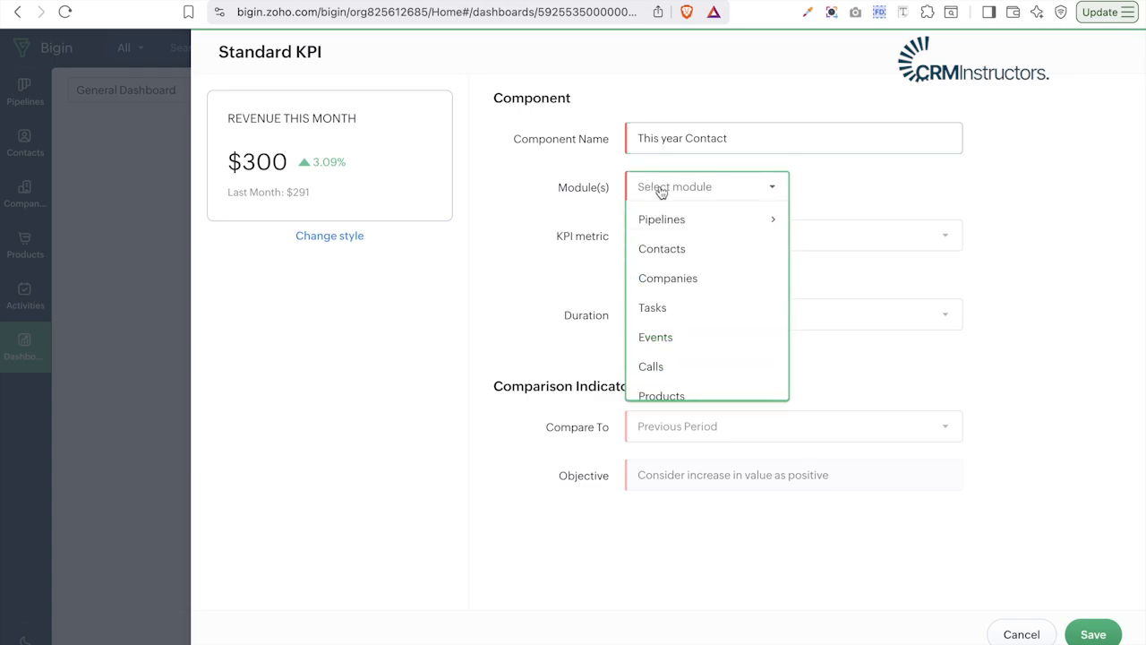
{"action": "left_click", "coordinate": [668, 249]}
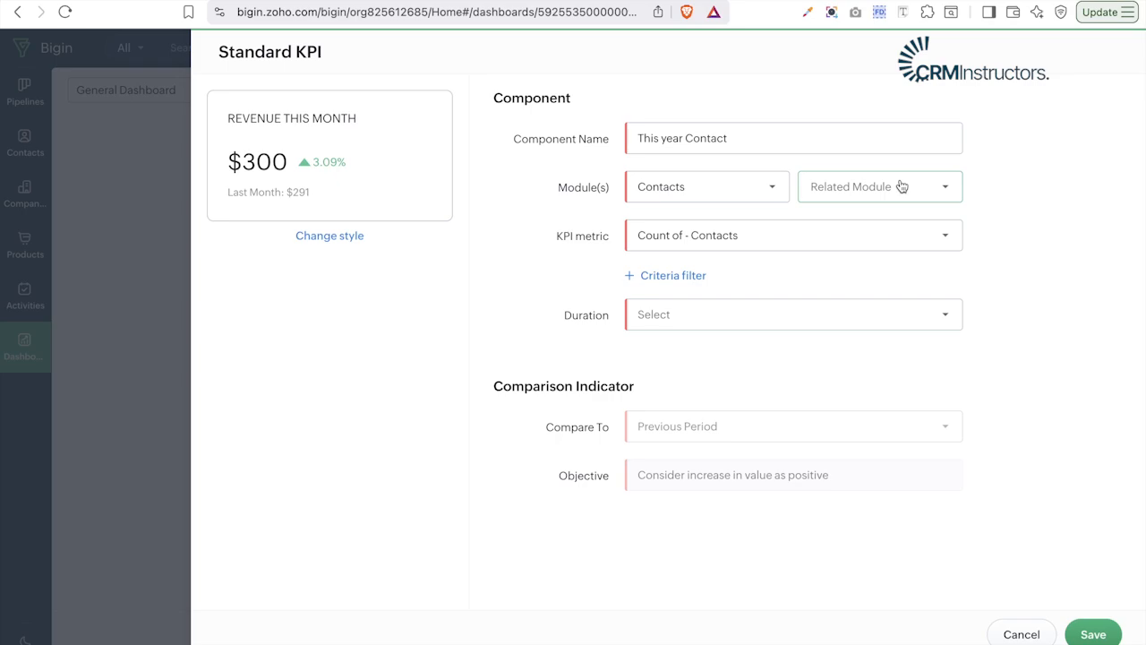
{"action": "left_click", "coordinate": [813, 246]}
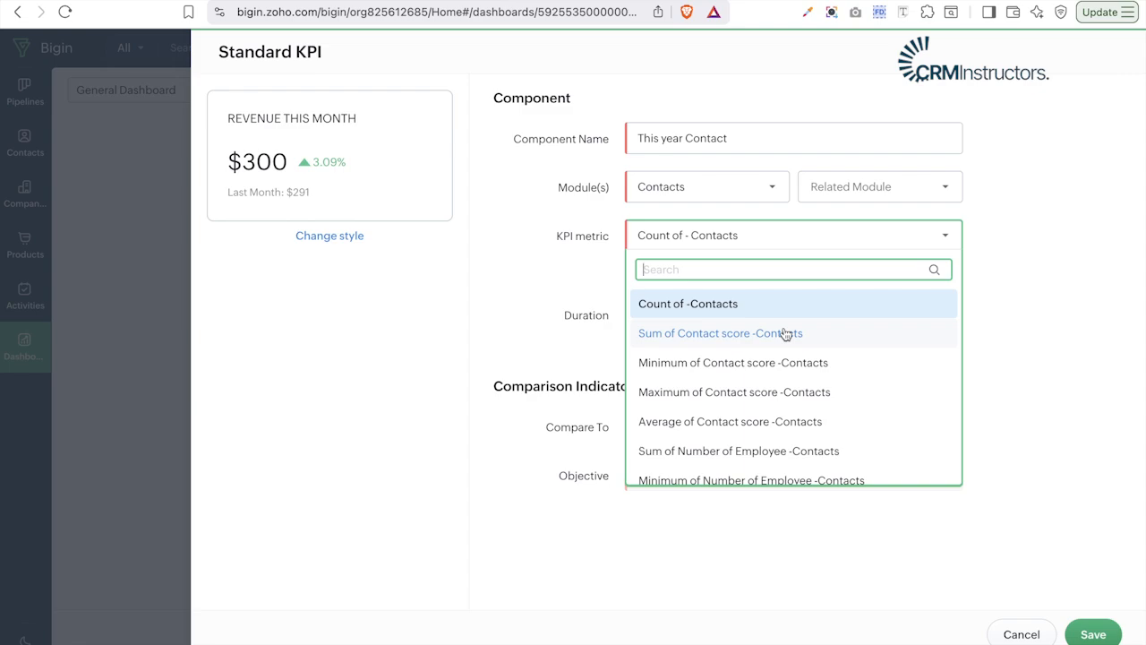
{"action": "scroll", "coordinate": [785, 334], "scroll_direction": "down", "scroll_amount": 2}
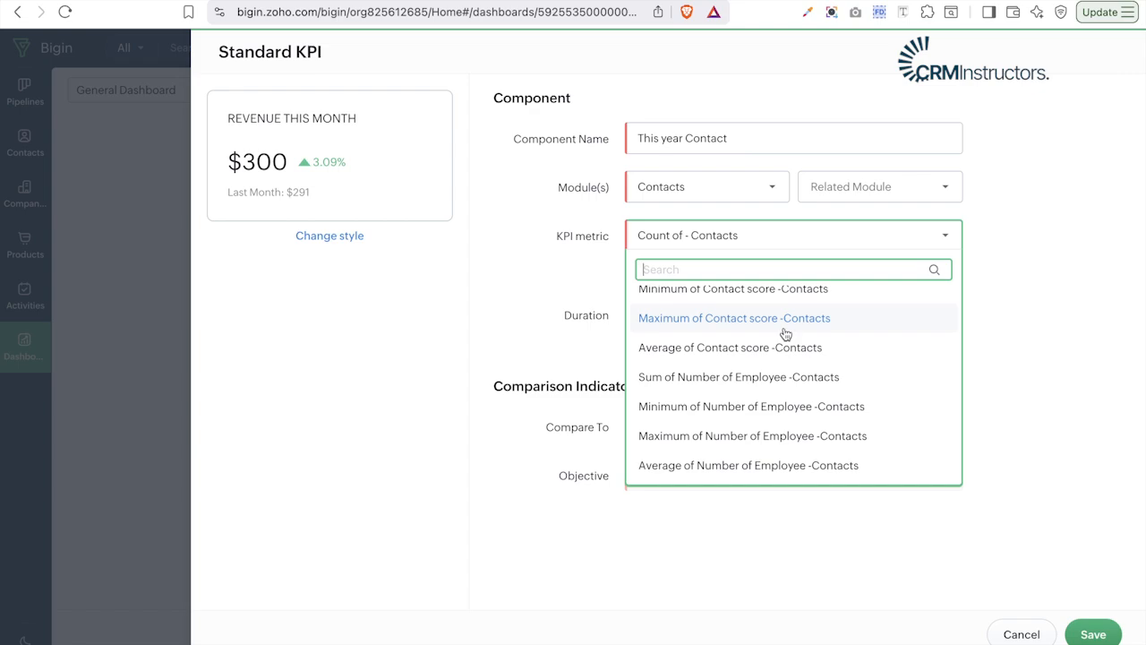
{"action": "scroll", "coordinate": [785, 334], "scroll_direction": "up", "scroll_amount": 3}
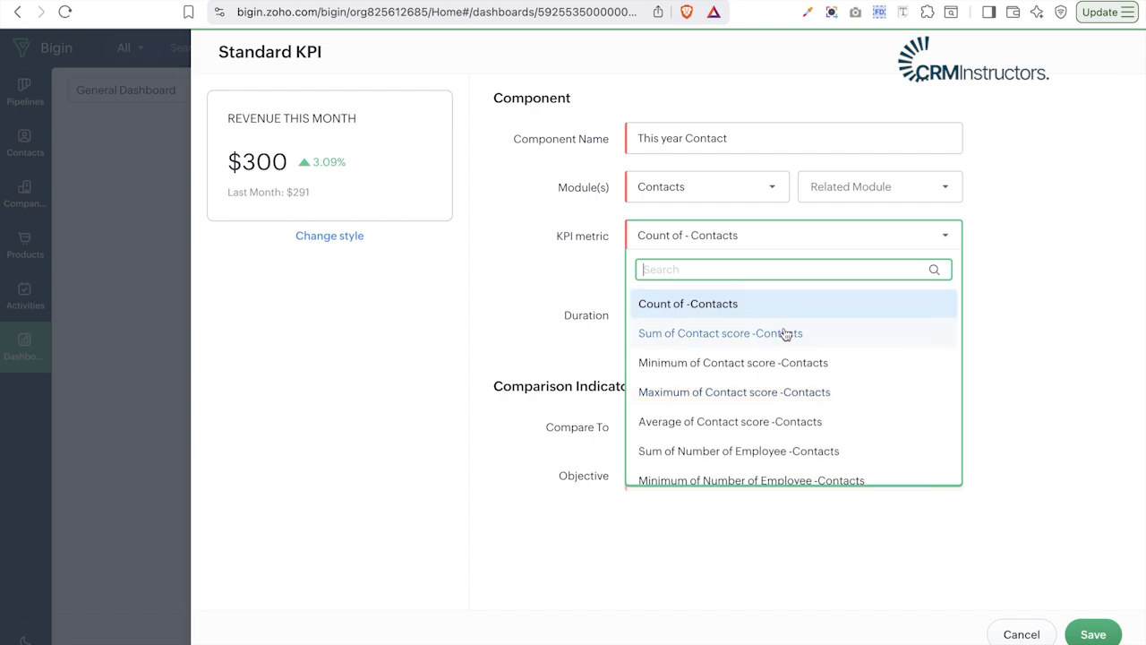
{"action": "left_click", "coordinate": [717, 304]}
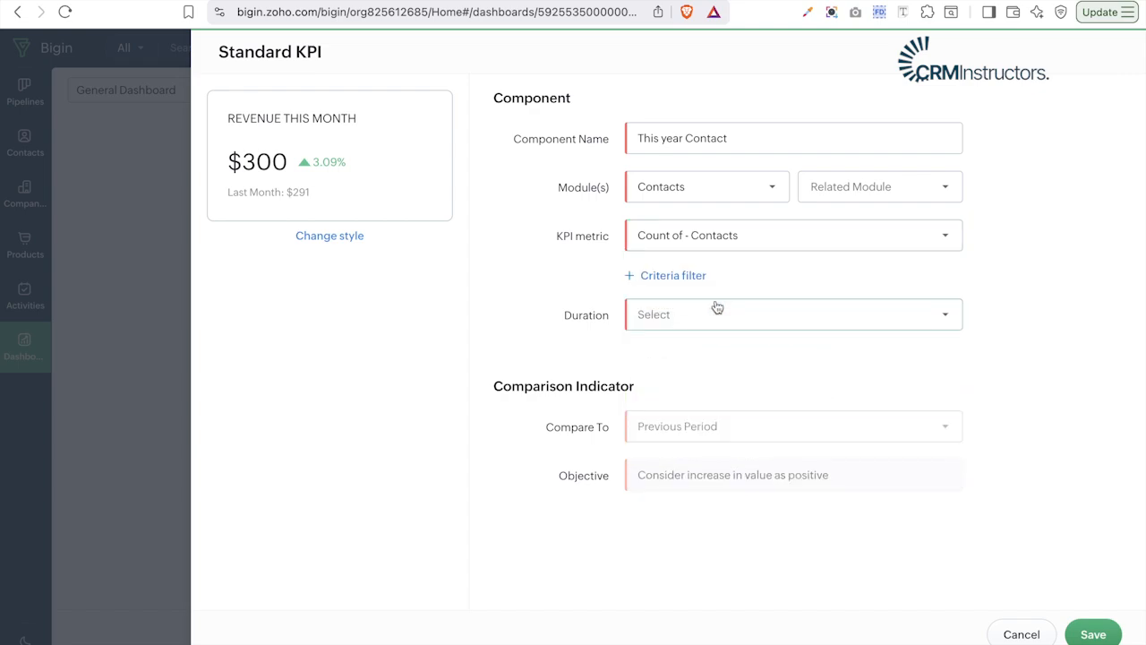
{"action": "left_click", "coordinate": [656, 277]}
{"action": "left_click", "coordinate": [582, 322]}
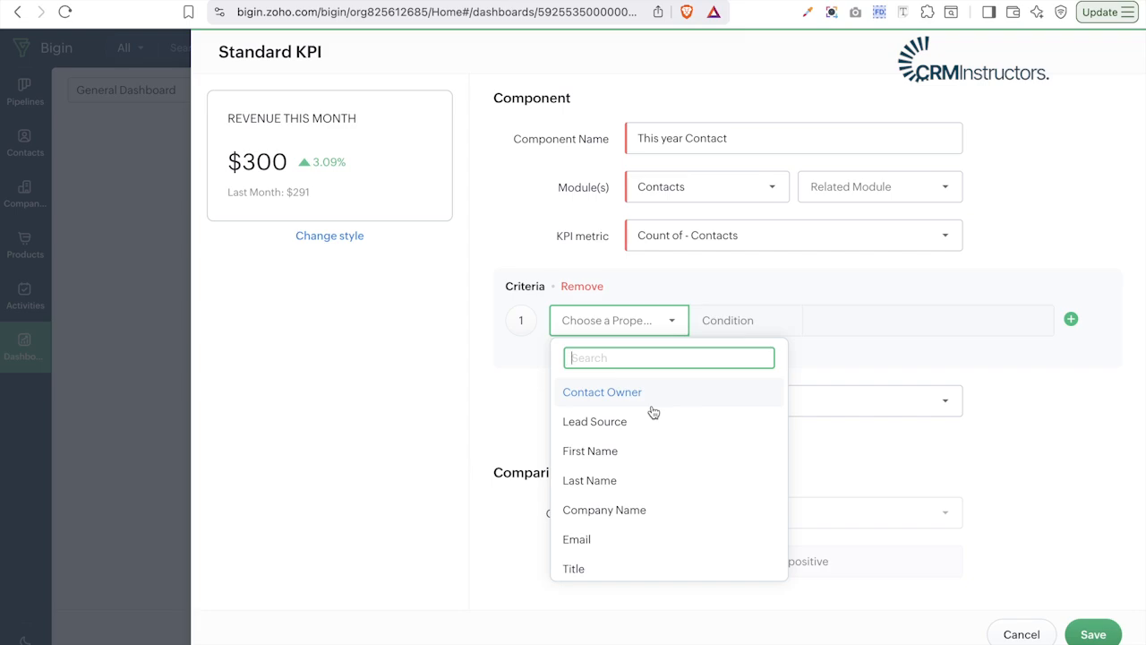
{"action": "scroll", "coordinate": [653, 412], "scroll_direction": "down", "scroll_amount": 10}
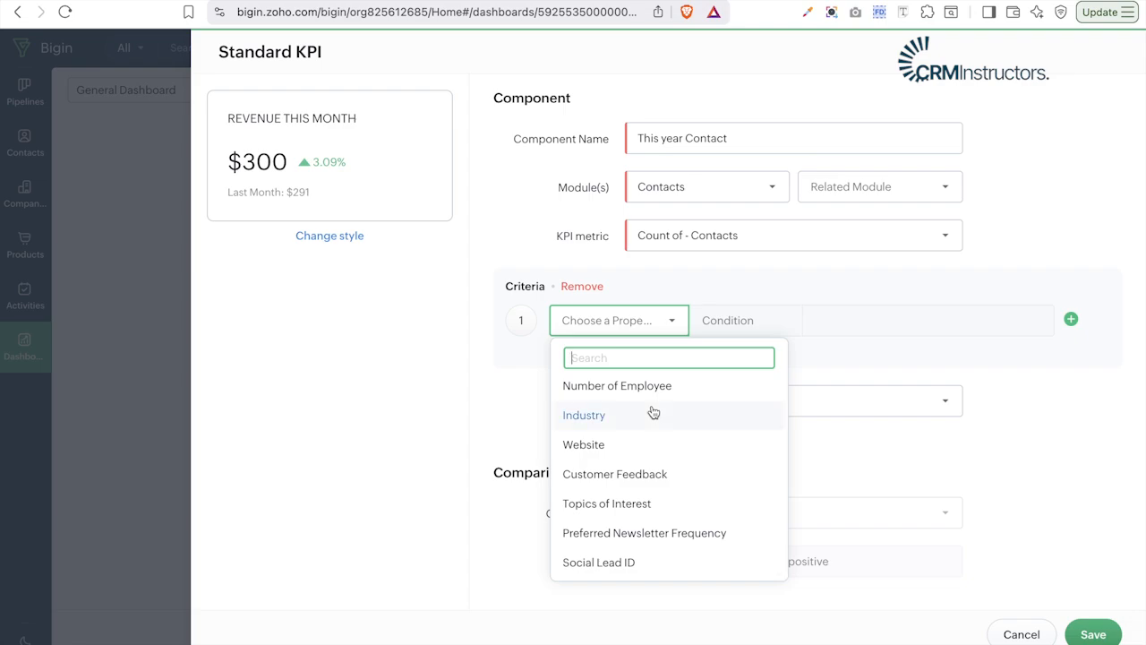
{"action": "left_click", "coordinate": [590, 427]}
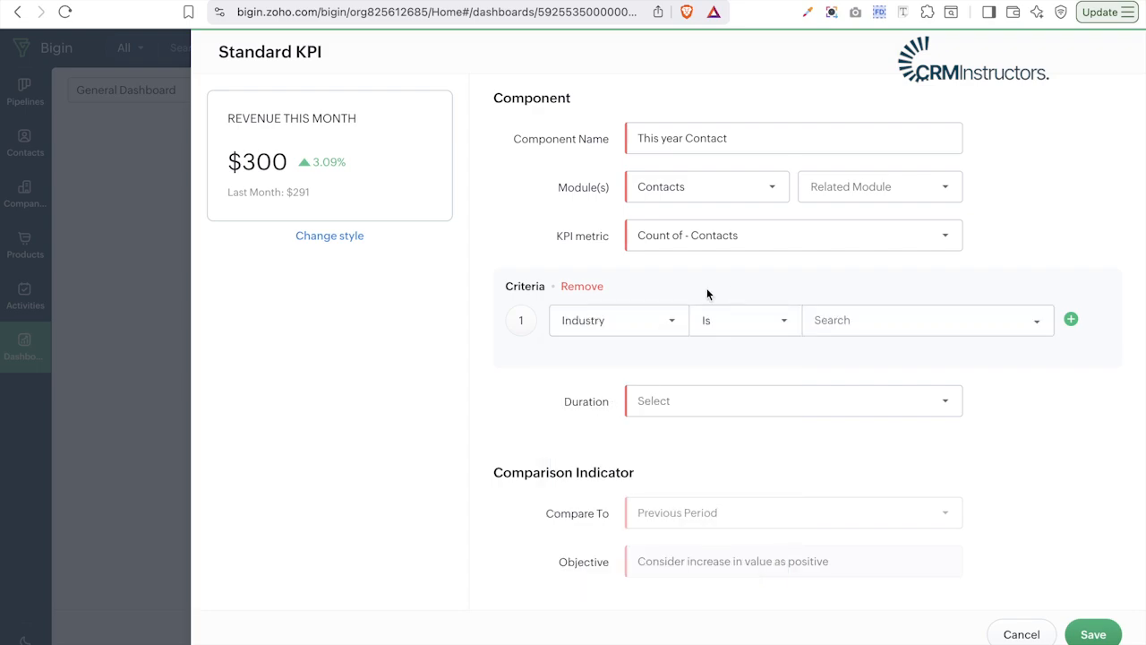
{"action": "left_click", "coordinate": [889, 314]}
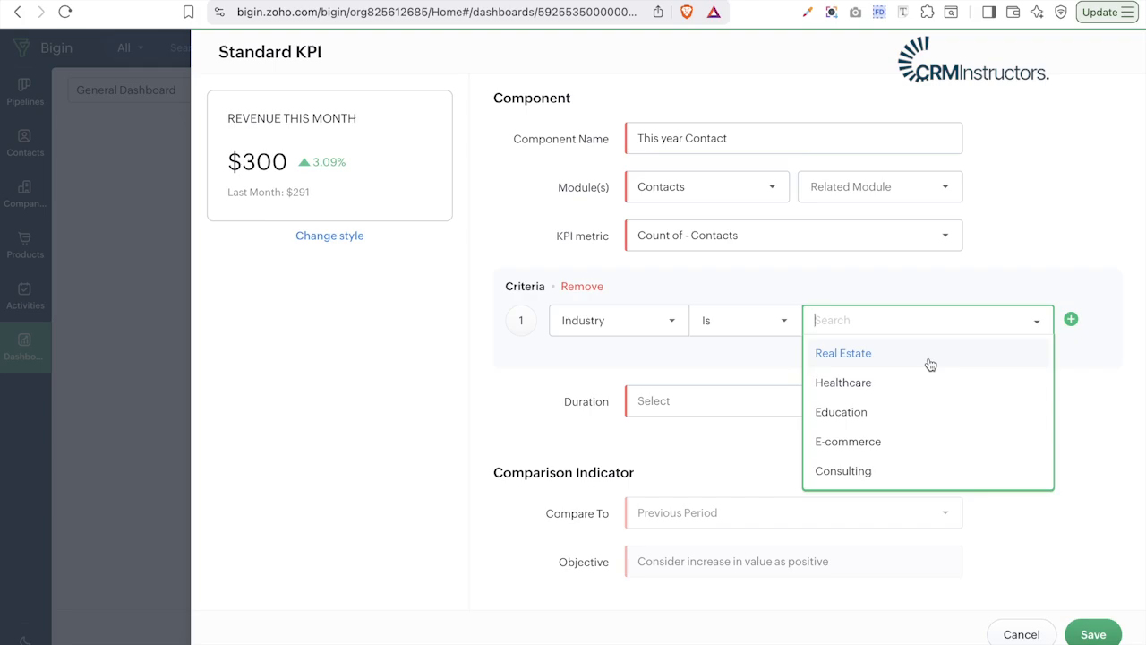
{"action": "left_click", "coordinate": [688, 368]}
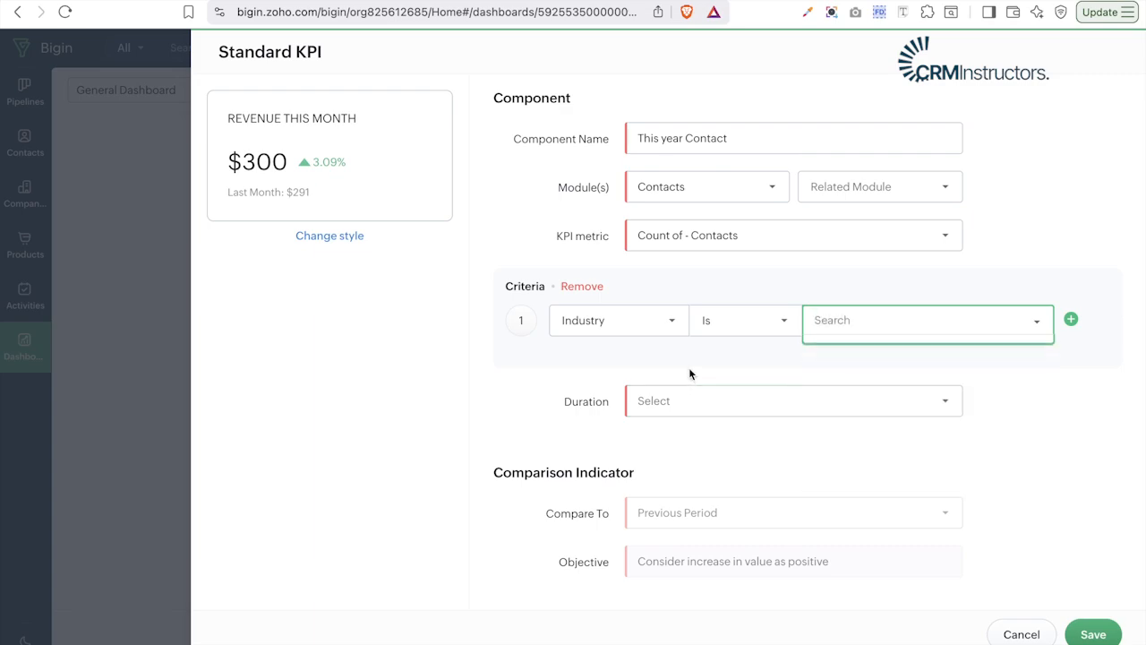
{"action": "left_click", "coordinate": [587, 287]}
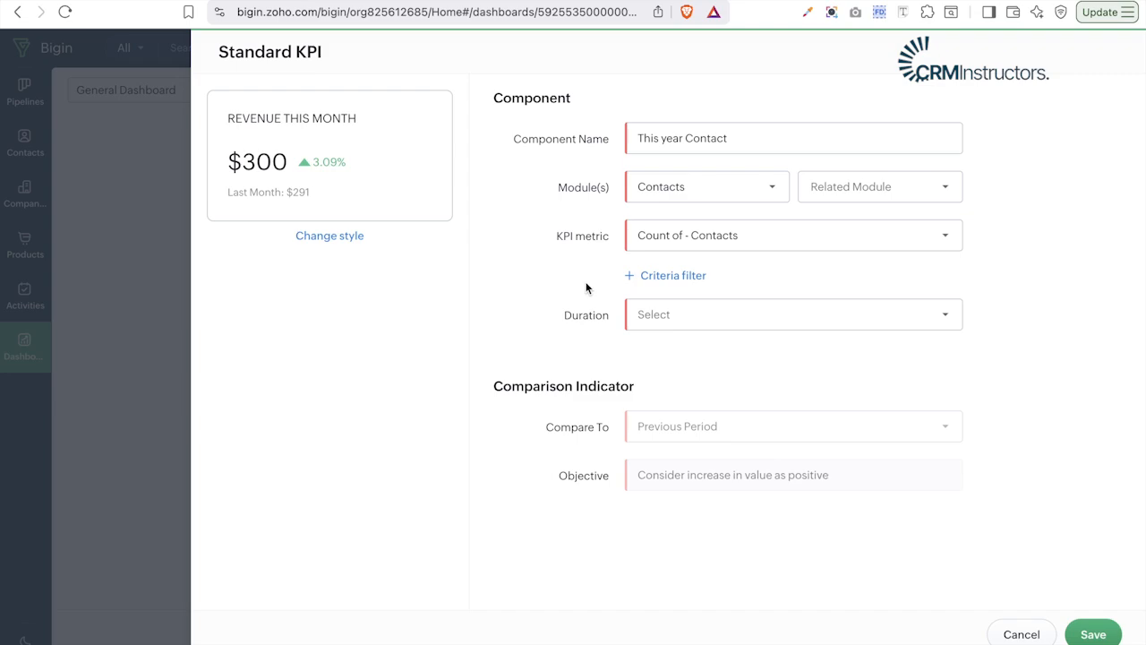
- Set the KPI's duration to Created Time - This Year for contacts
{"action": "left_click", "coordinate": [740, 312]}
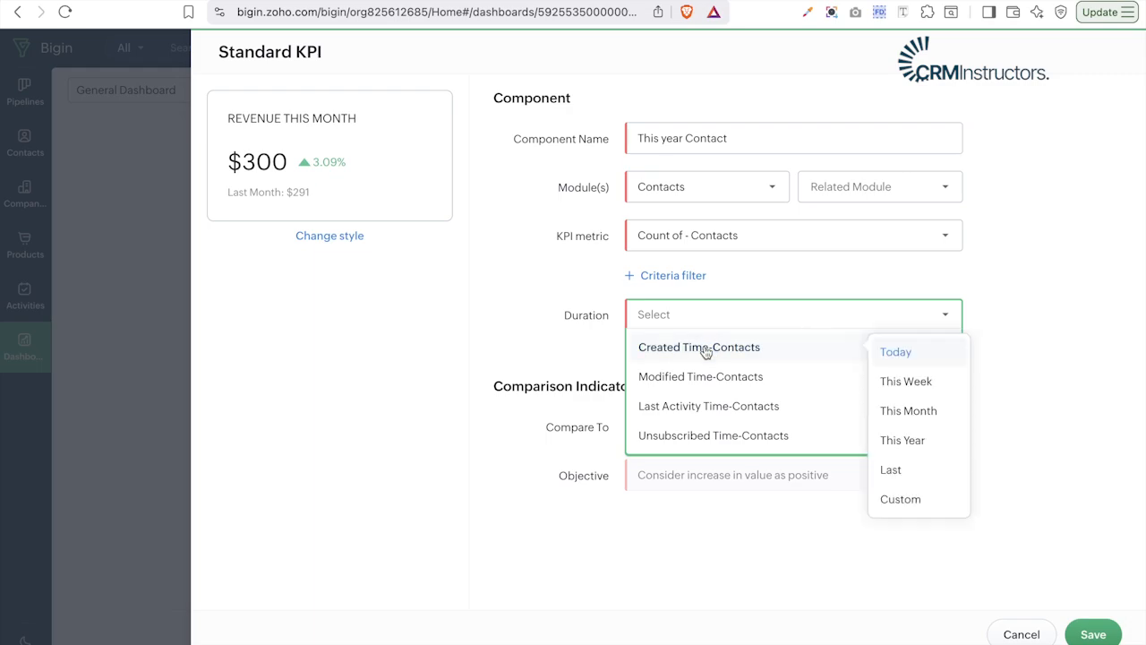
{"action": "mouse_move", "coordinate": [841, 348]}
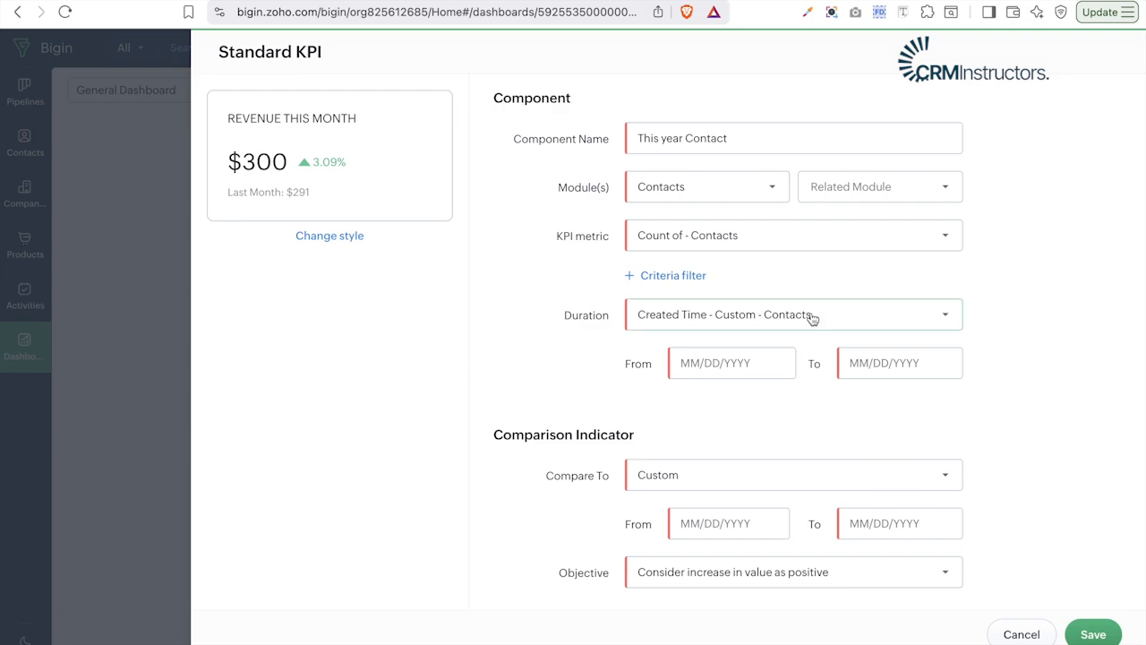
{"action": "left_click", "coordinate": [744, 363]}
{"action": "left_click", "coordinate": [884, 325]}
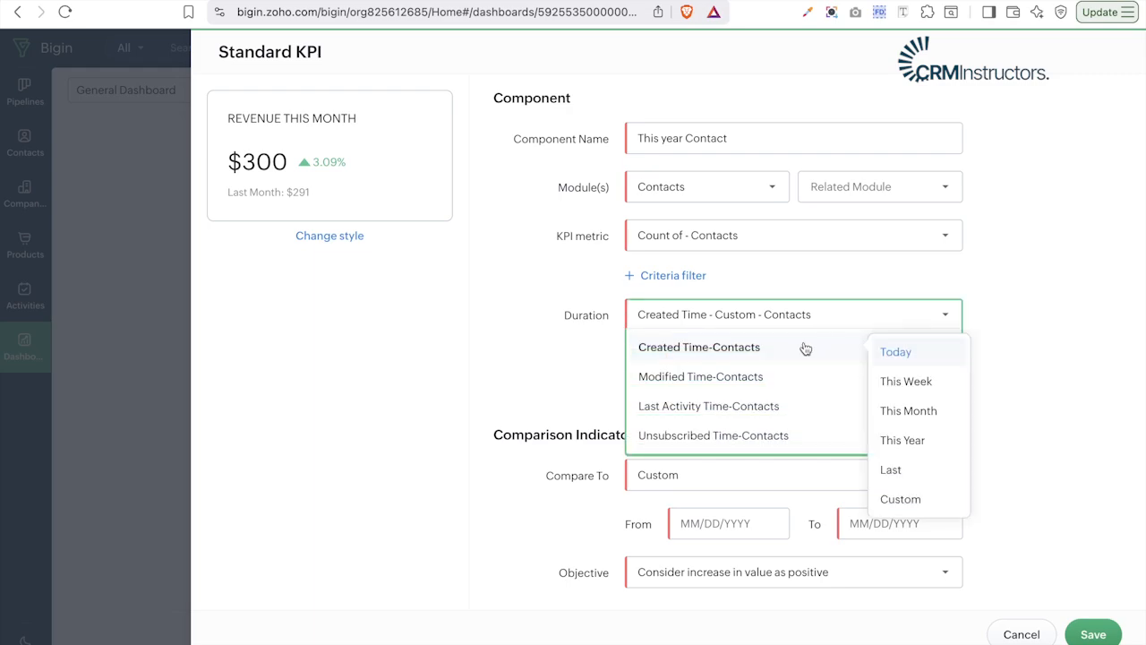
{"action": "left_click", "coordinate": [907, 441]}
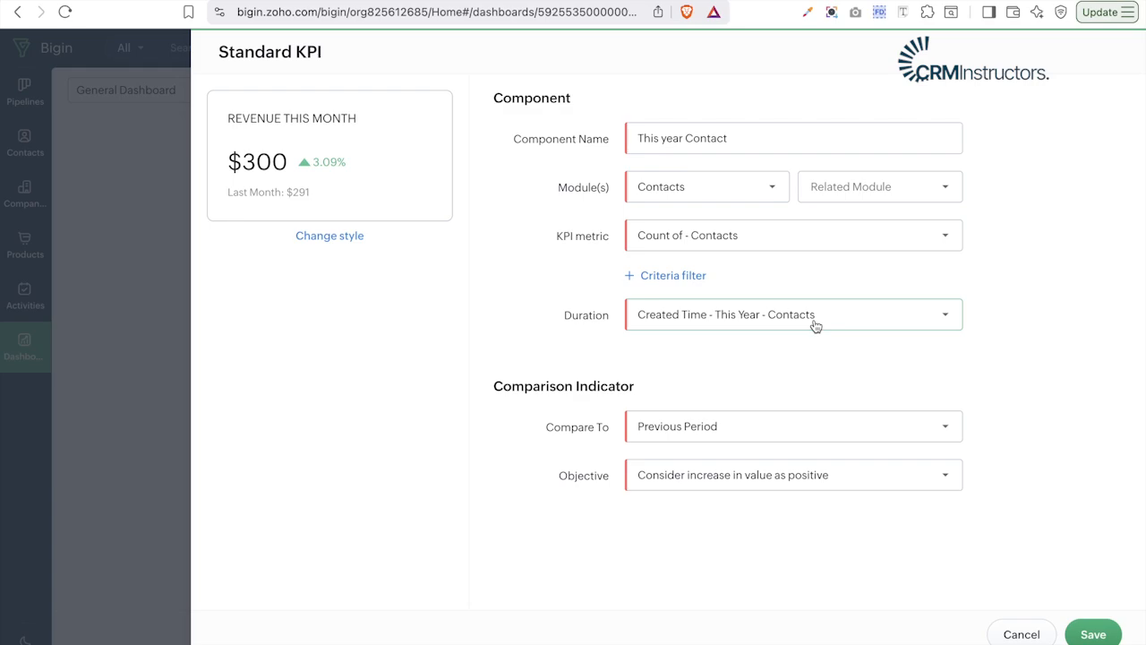
- Examine the 2025 year view in the calendar app and return to the Standard KPI form in full screen
{"action": "left_click", "coordinate": [768, 428]}
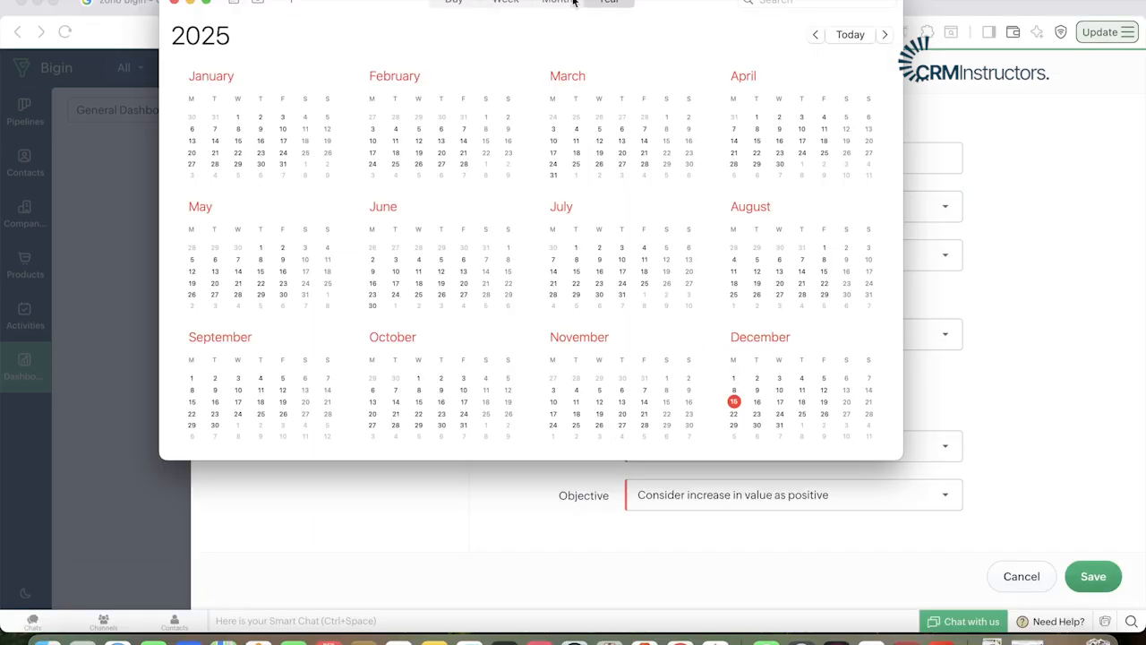
{"action": "left_click", "coordinate": [207, 2]}
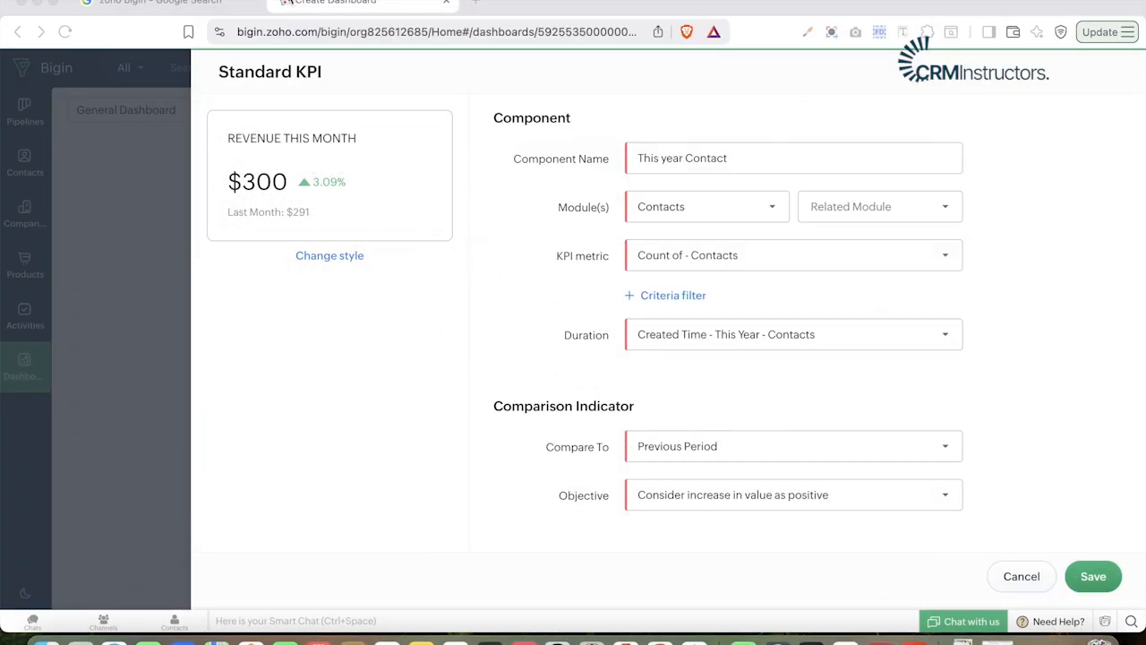
{"action": "left_click", "coordinate": [53, 4]}
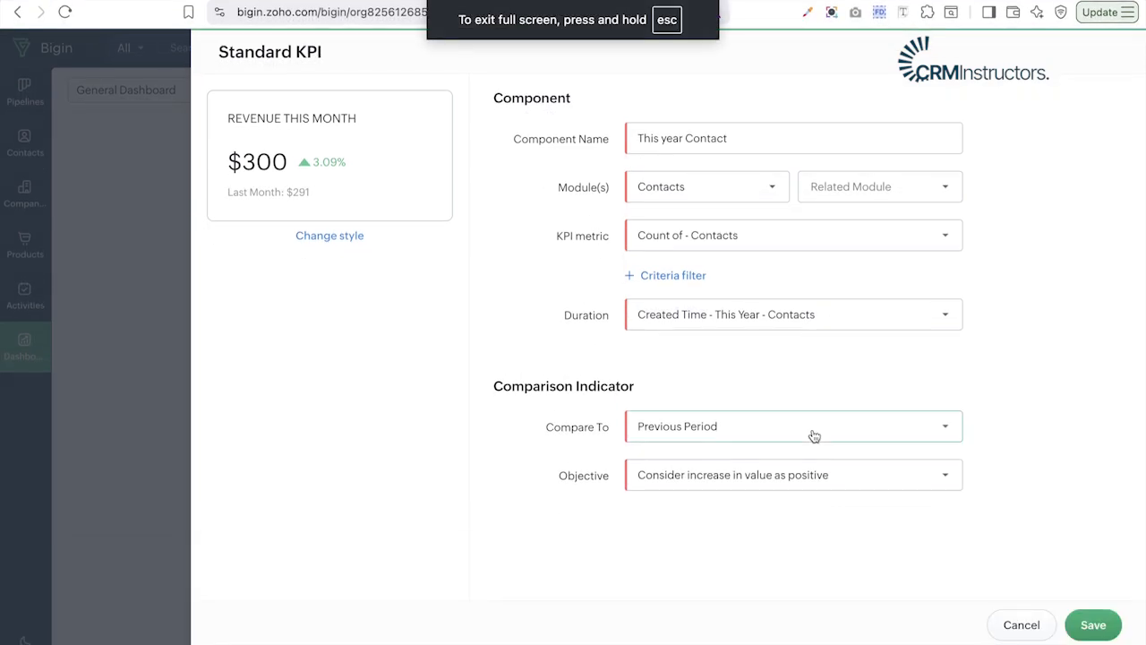
- Save the Standard KPI with Previous Period Relative as its comparison and an increase in value considered positive
{"action": "left_click", "coordinate": [812, 435]}
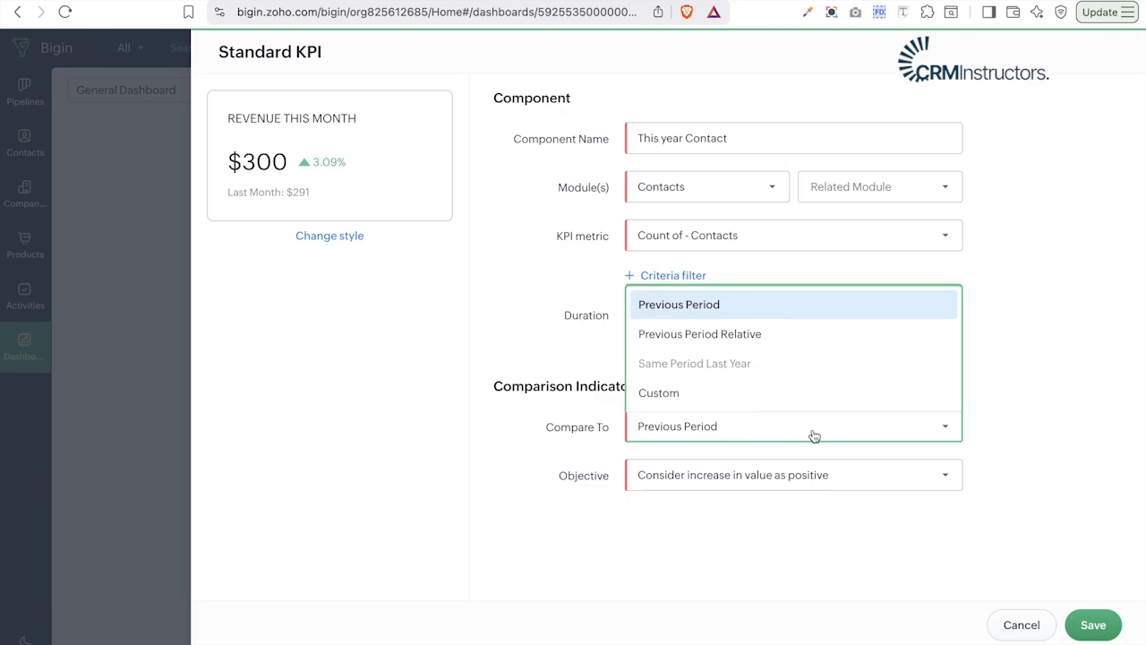
{"action": "left_click", "coordinate": [748, 335]}
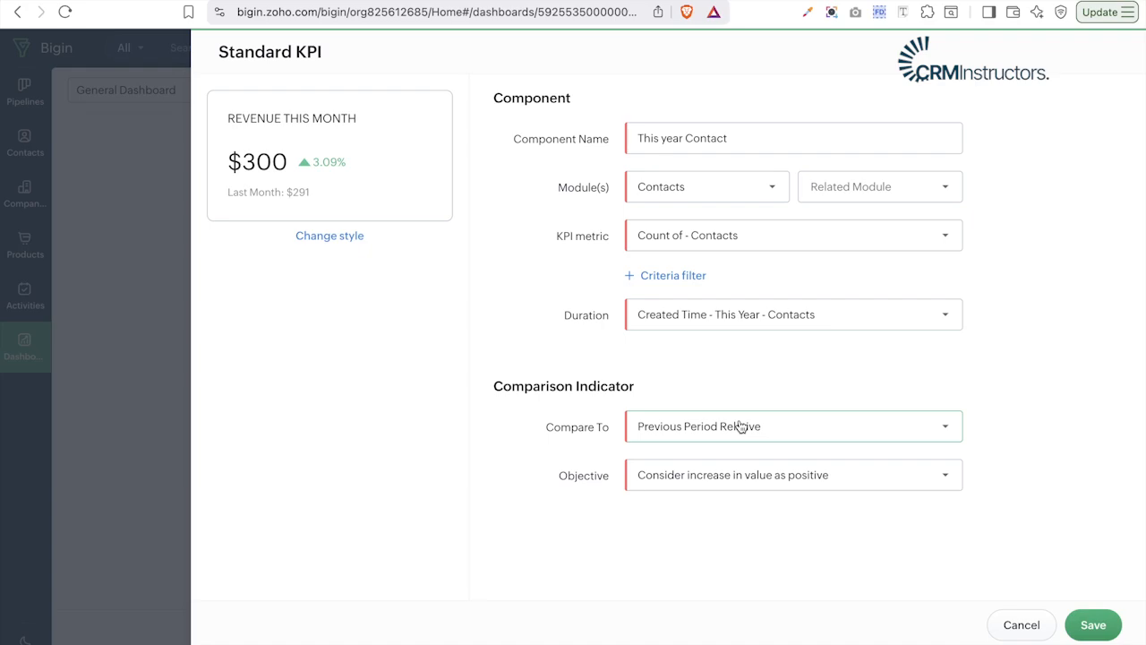
{"action": "left_click", "coordinate": [834, 474]}
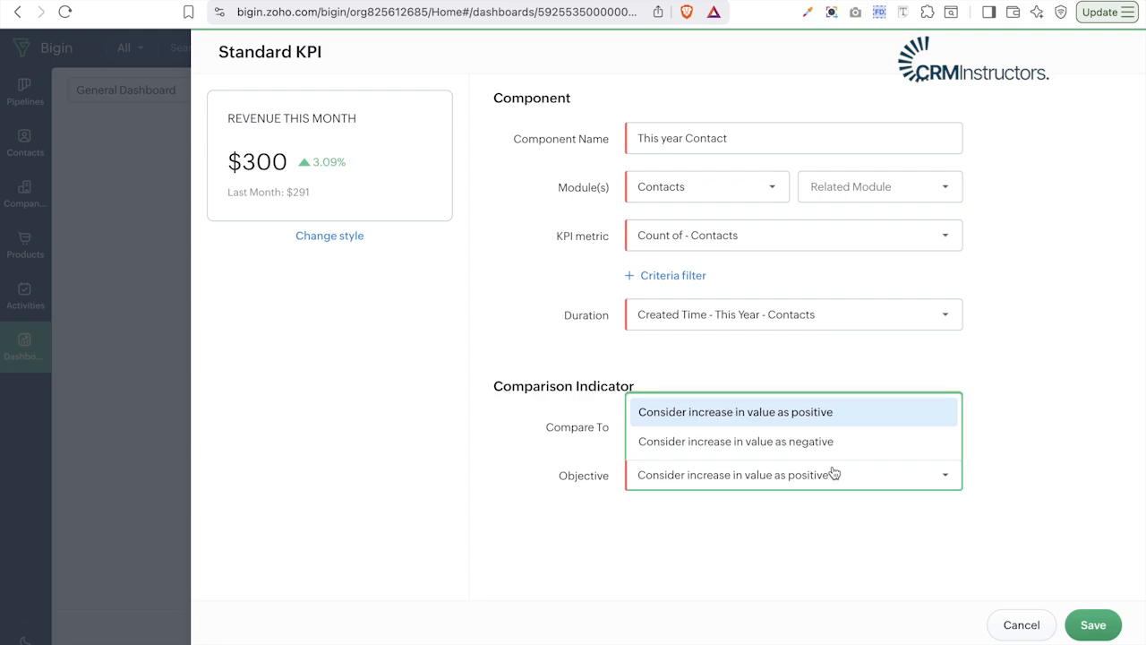
{"action": "left_click", "coordinate": [789, 442]}
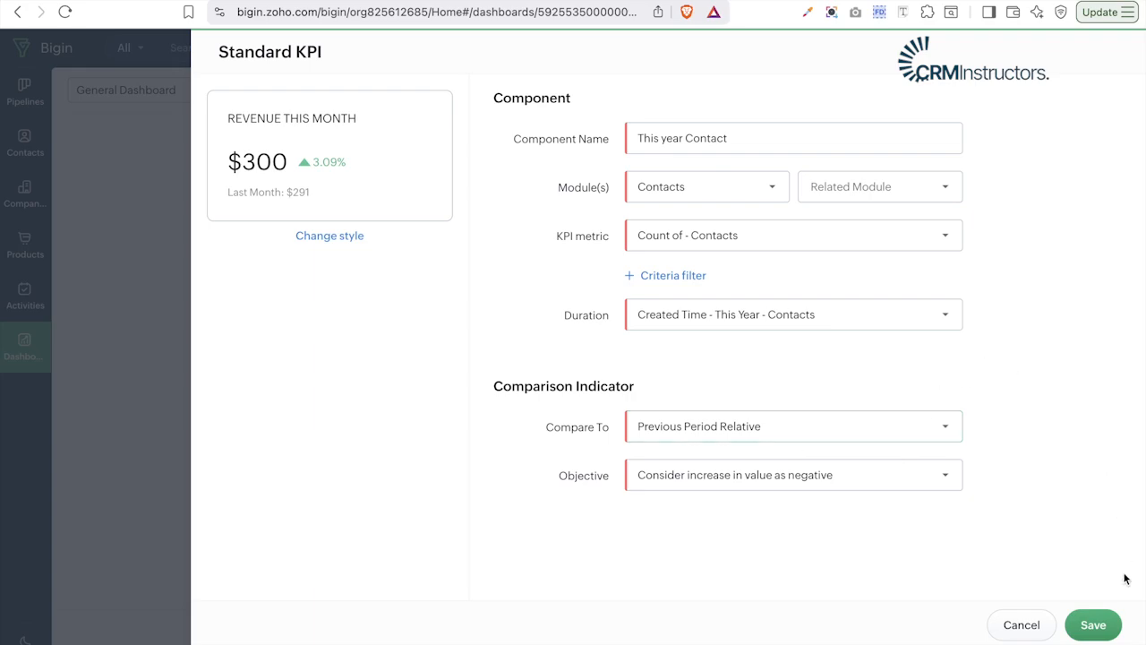
{"action": "left_click", "coordinate": [873, 484]}
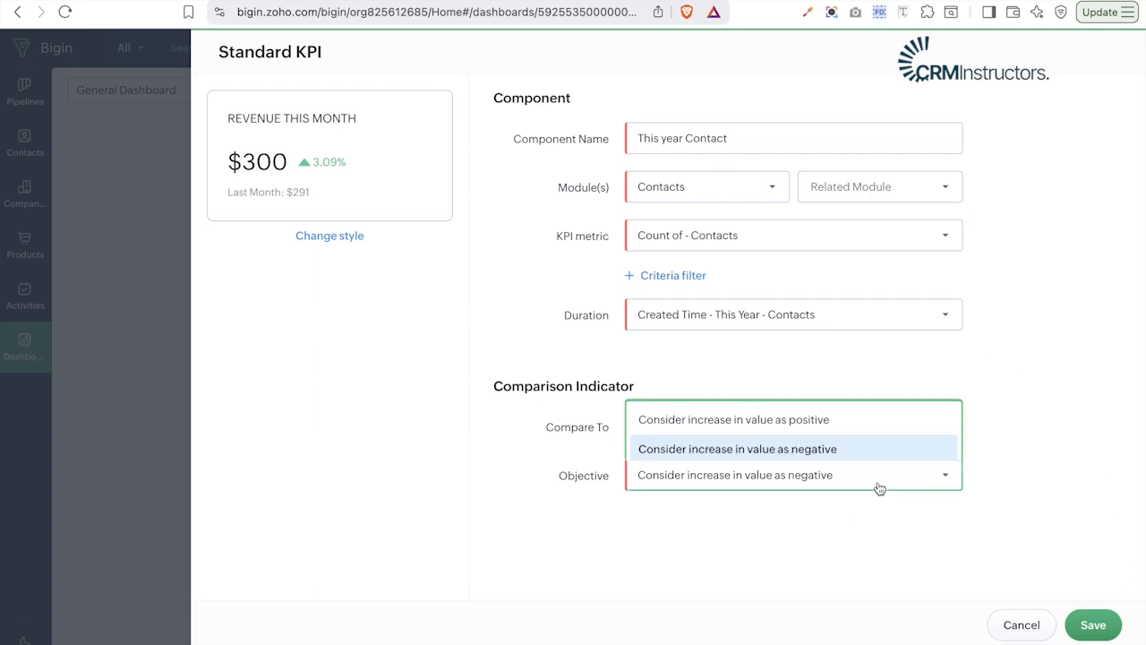
{"action": "left_click", "coordinate": [834, 413]}
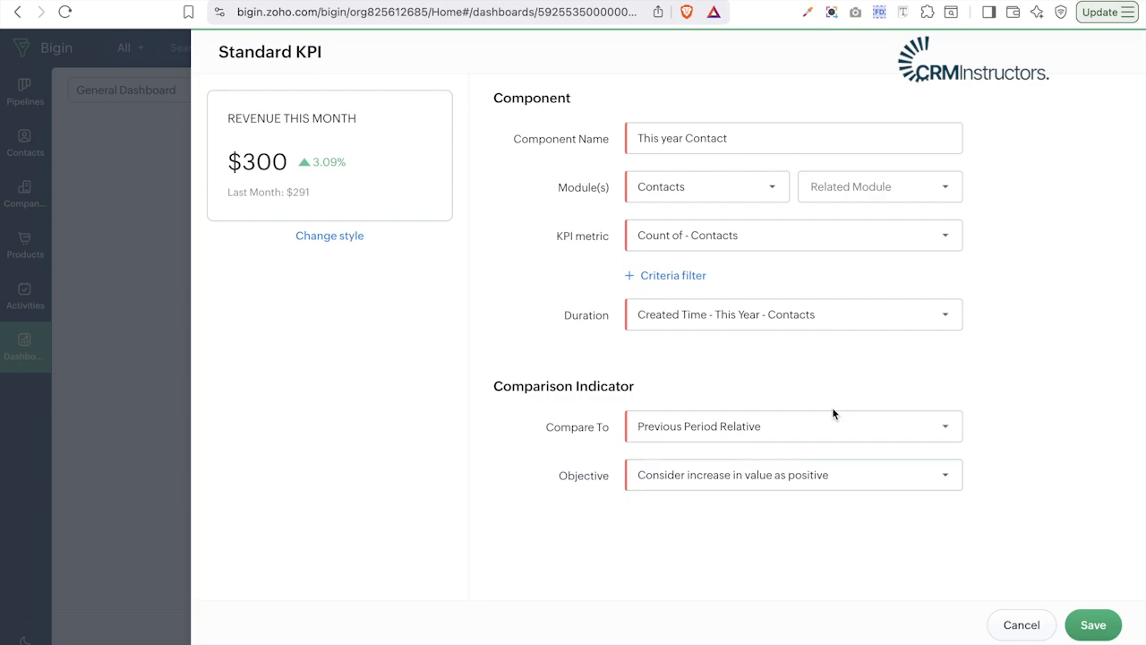
{"action": "left_click", "coordinate": [1093, 625]}
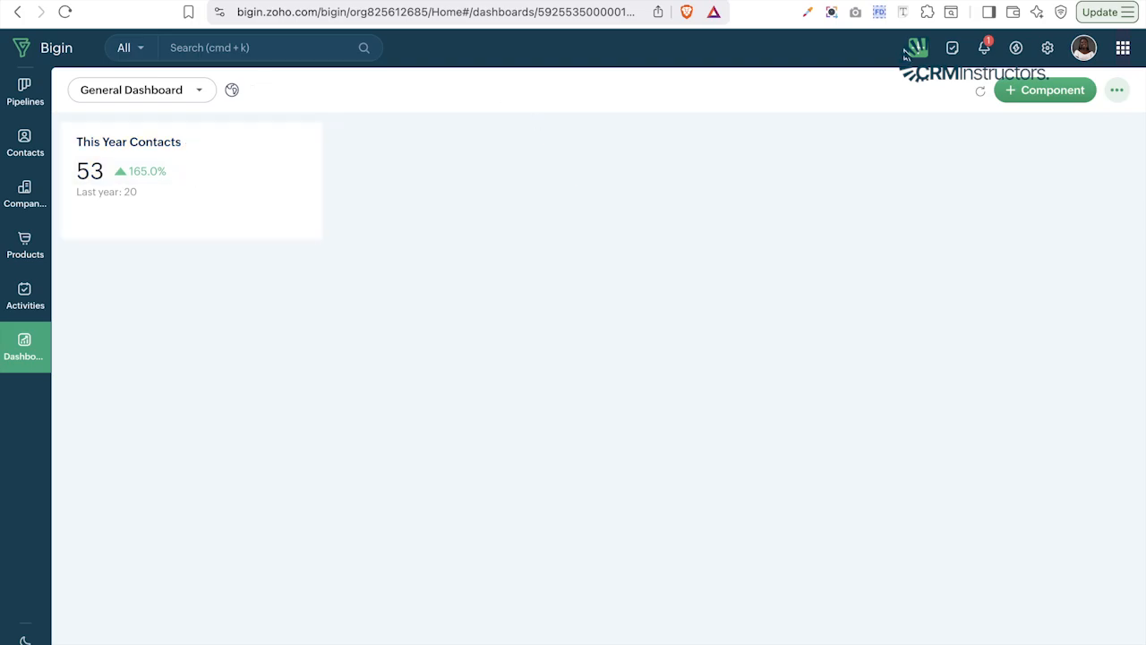
- Start another KPI component for the General Dashboard using the Scorecard style
{"action": "left_click", "coordinate": [1042, 92]}
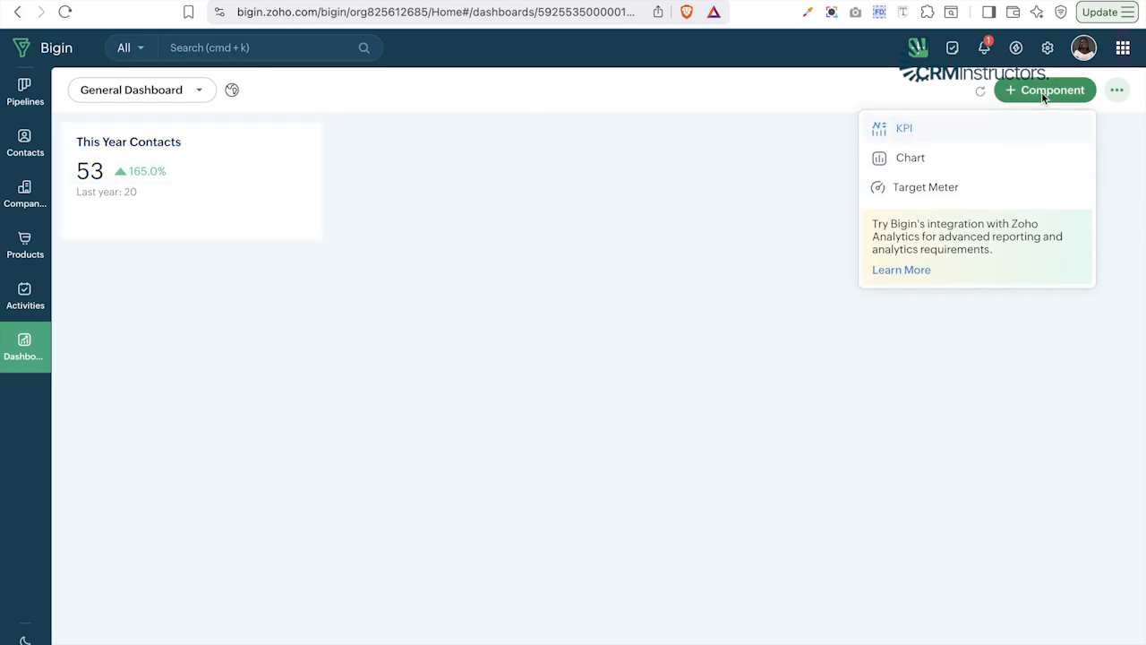
{"action": "left_click", "coordinate": [908, 130]}
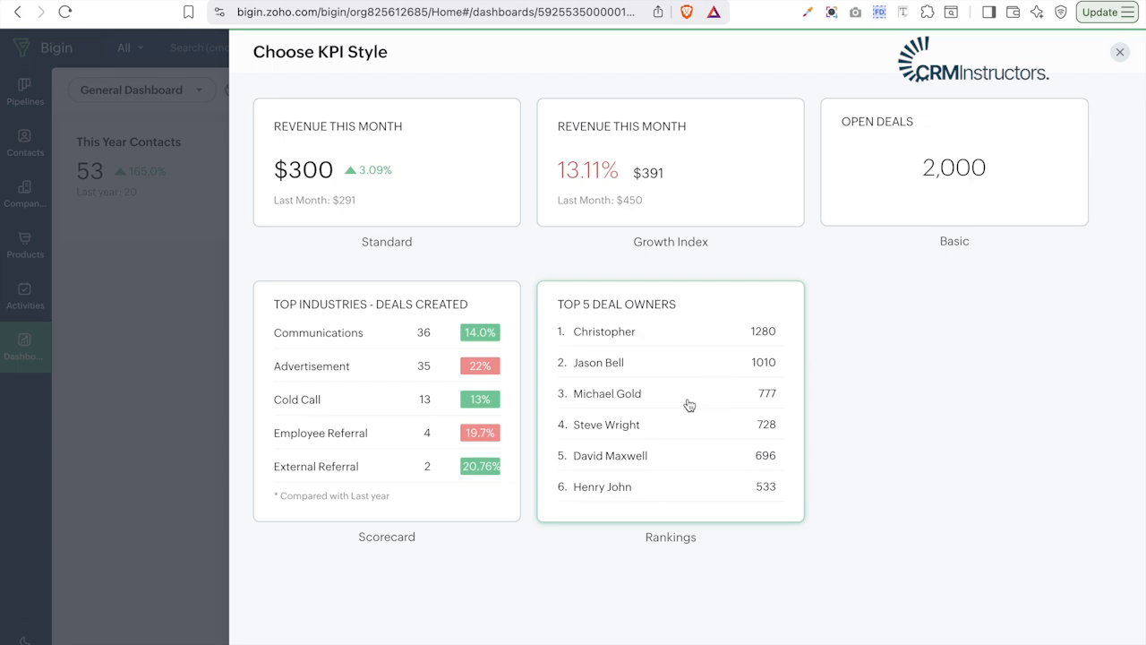
{"action": "left_click", "coordinate": [324, 388]}
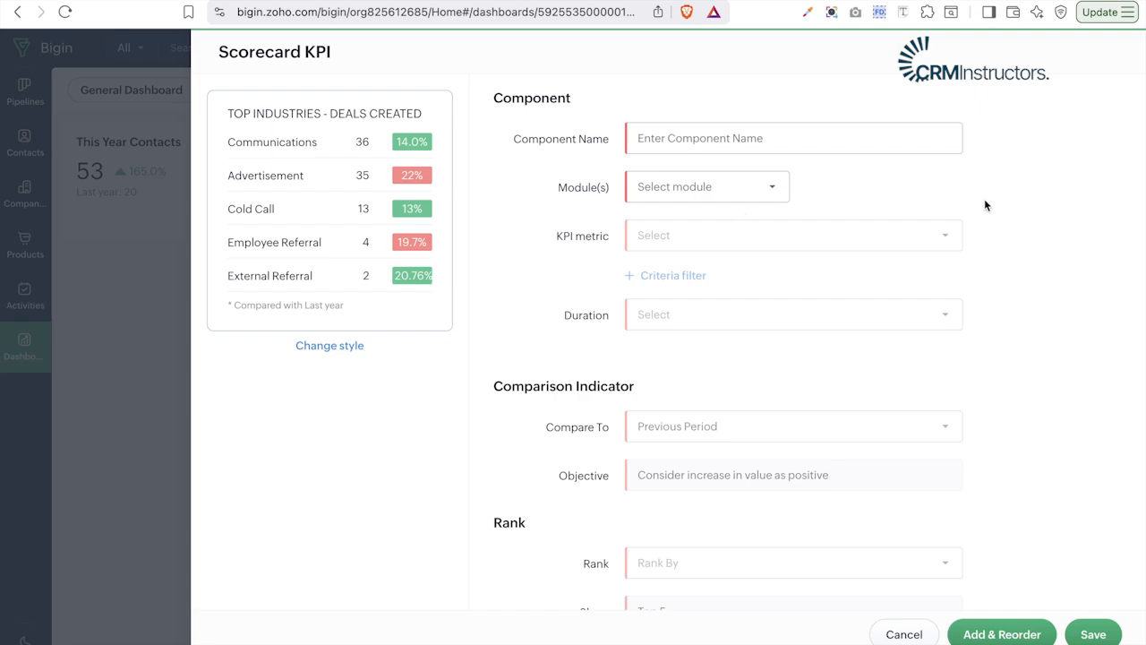
- Choose Contacts as the Scorecard KPI's module and look through the available related modules without picking one
{"action": "left_click", "coordinate": [867, 140]}
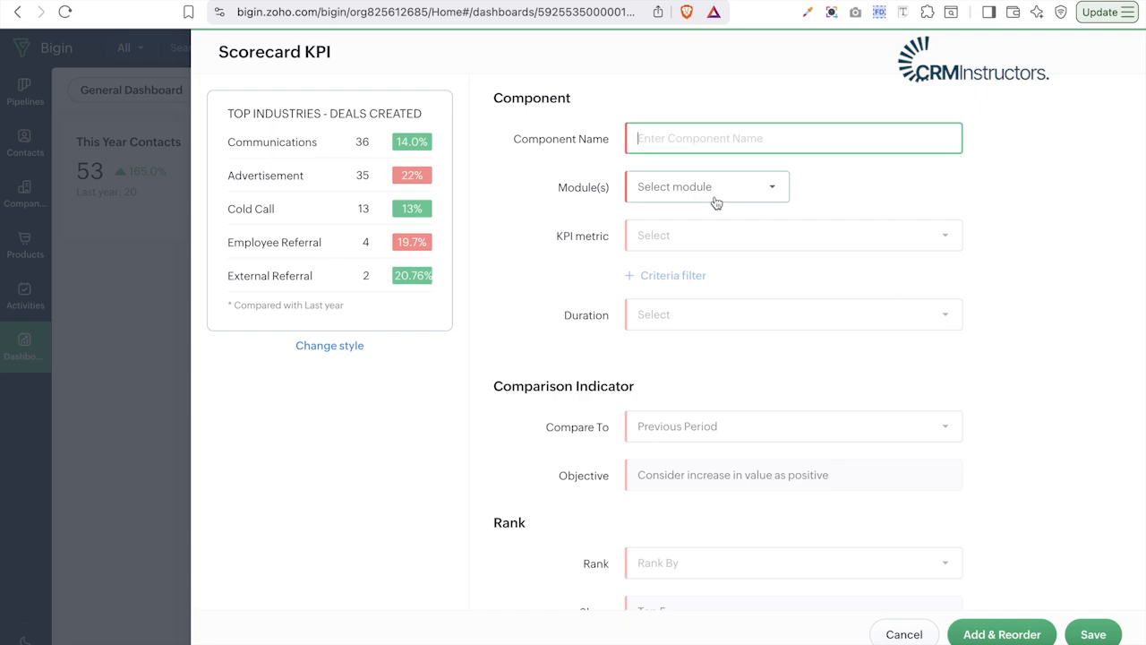
{"action": "left_click", "coordinate": [707, 198]}
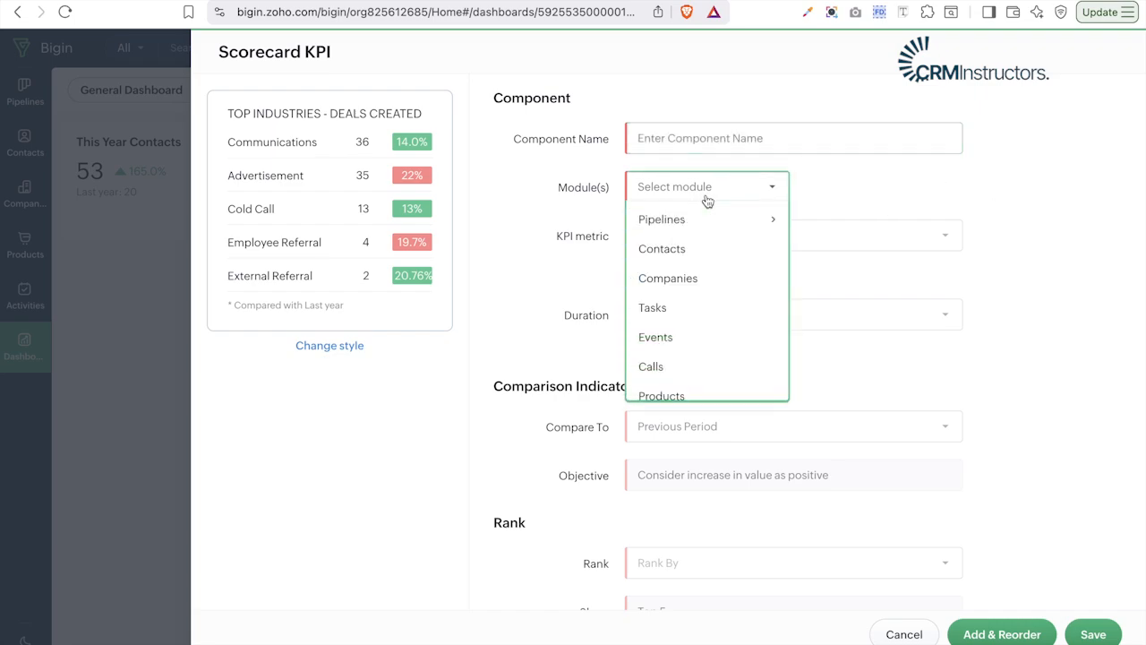
{"action": "left_click", "coordinate": [661, 249]}
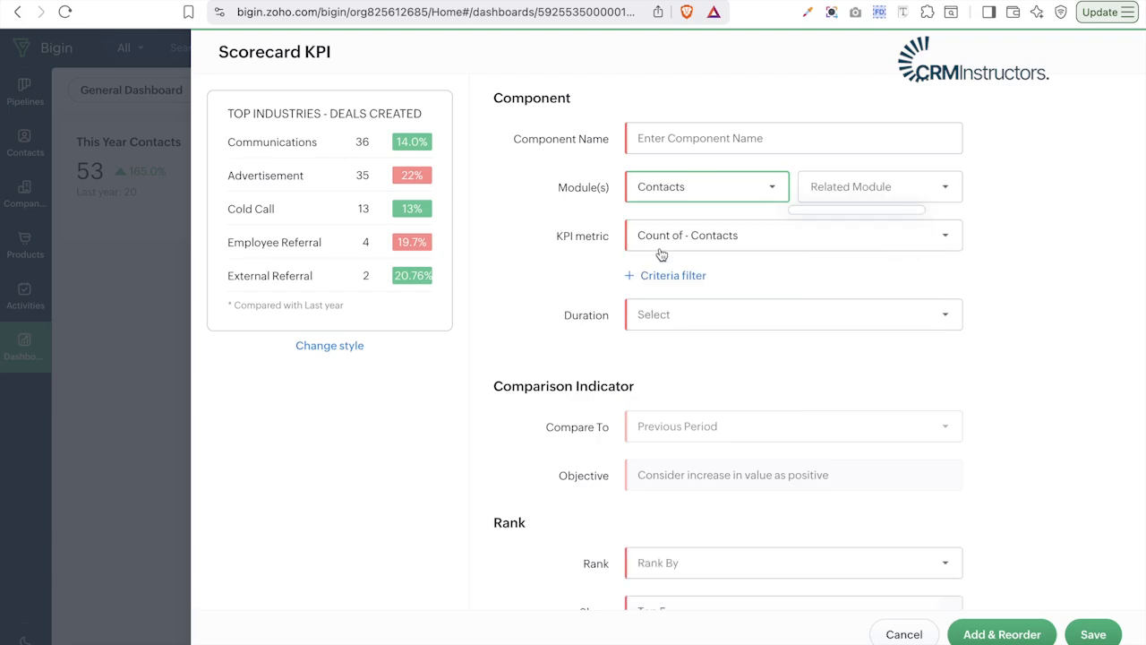
{"action": "left_click", "coordinate": [865, 190]}
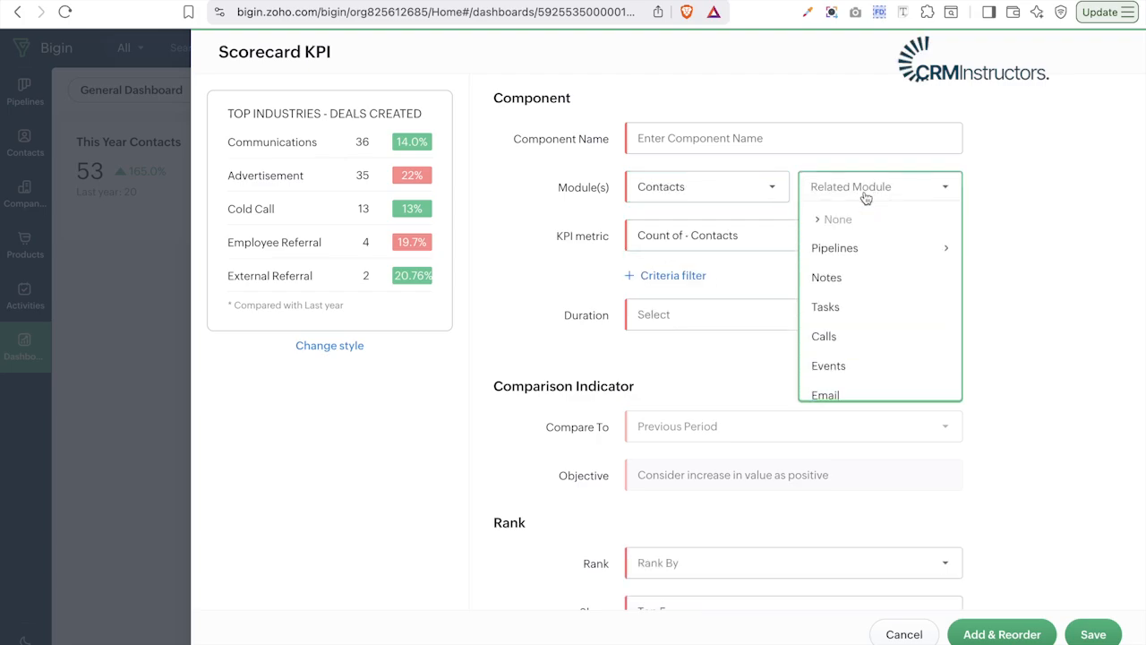
{"action": "scroll", "coordinate": [868, 307], "scroll_direction": "down", "scroll_amount": 1}
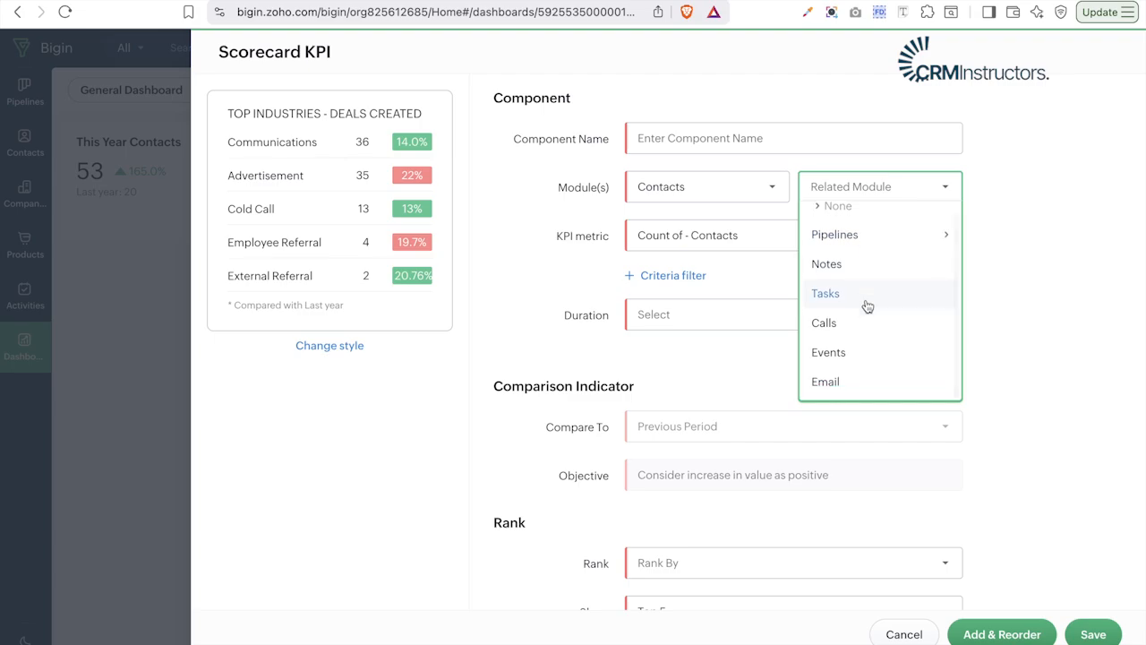
{"action": "scroll", "coordinate": [868, 307], "scroll_direction": "up", "scroll_amount": 1}
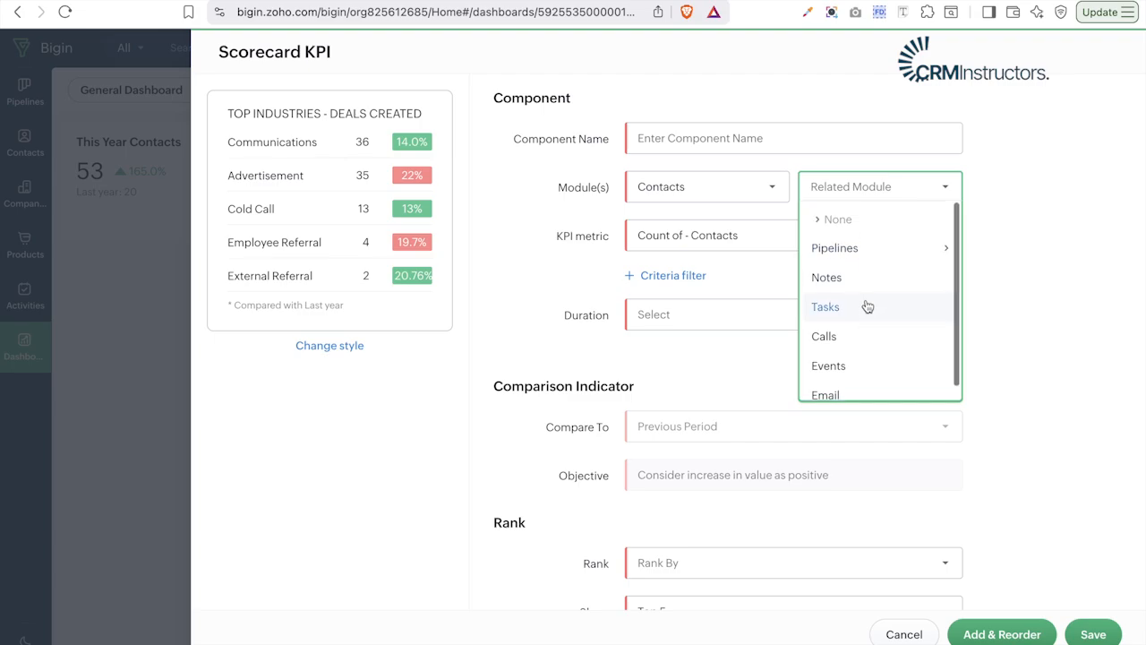
{"action": "left_click", "coordinate": [1040, 279]}
- Set the Scorecard KPI's duration to Created Time - This Year for contacts
{"action": "left_click", "coordinate": [817, 325]}
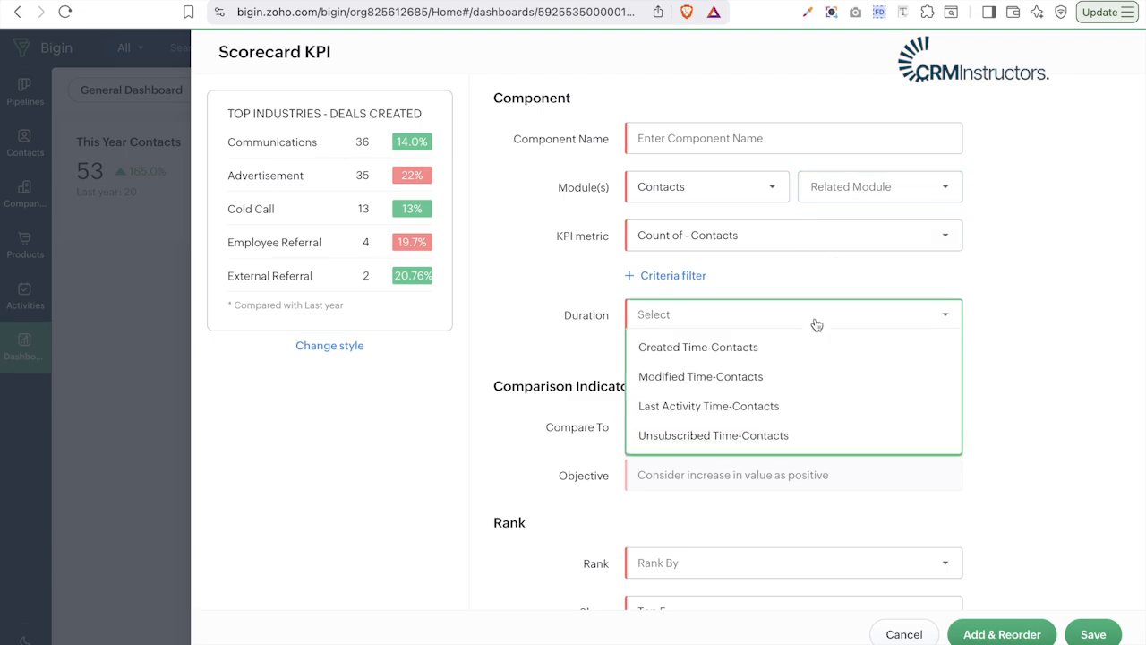
{"action": "mouse_move", "coordinate": [721, 356]}
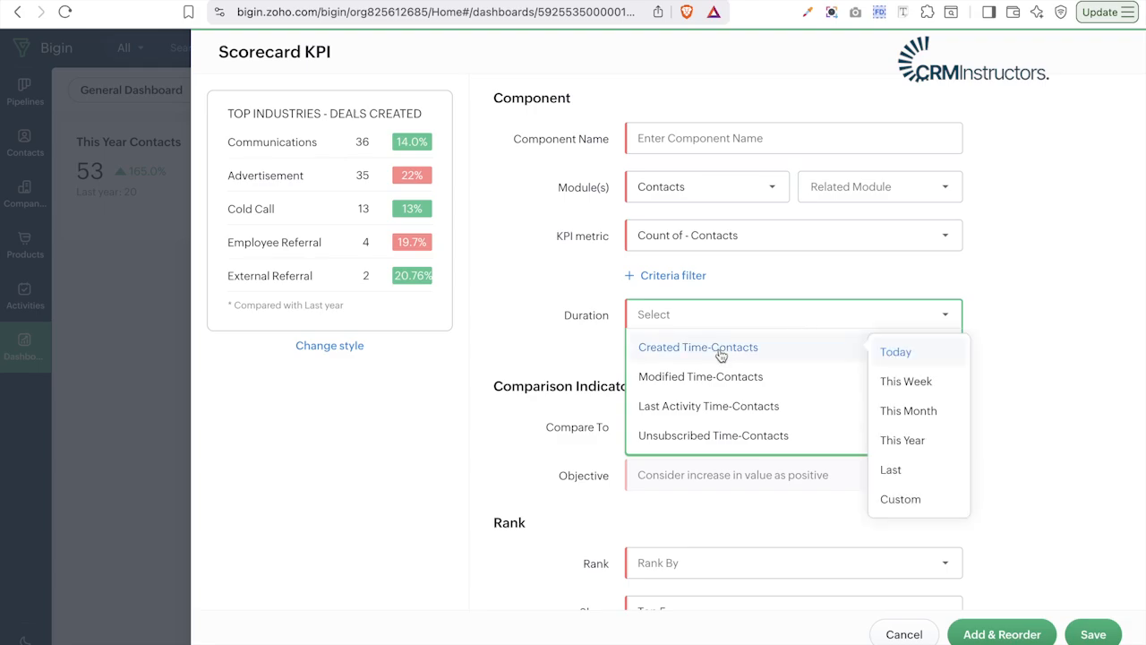
{"action": "left_click", "coordinate": [902, 440]}
- Rank the Scorecard KPI by the contacts' Lead Status and show the Top 10
{"action": "scroll", "coordinate": [758, 520], "scroll_direction": "down", "scroll_amount": 1}
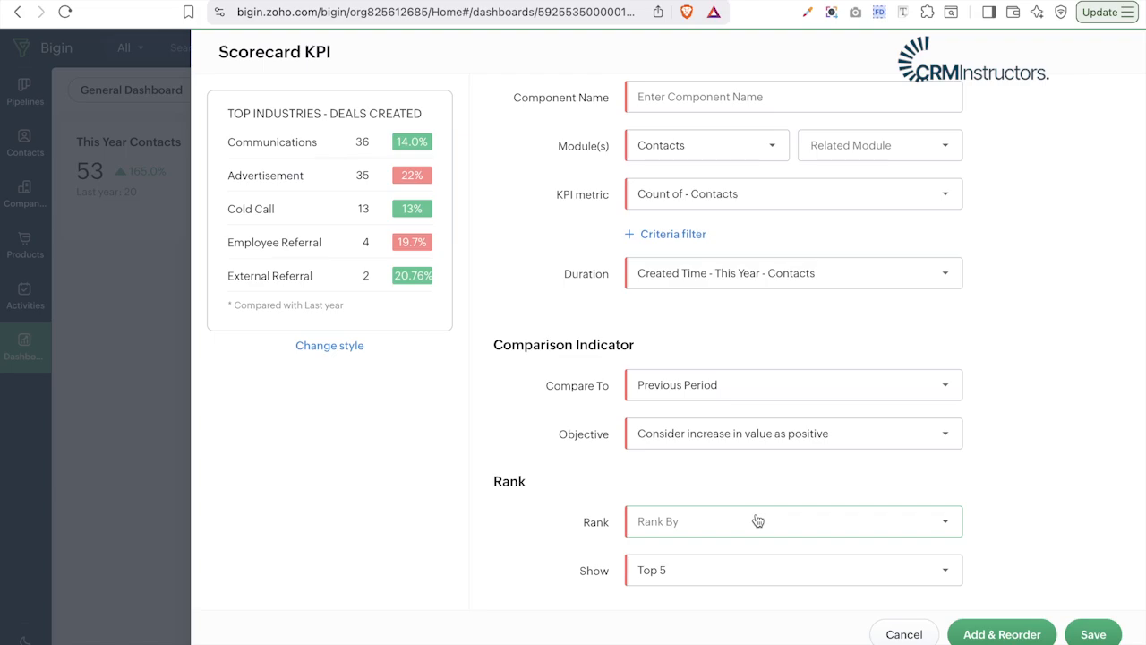
{"action": "left_click", "coordinate": [758, 520]}
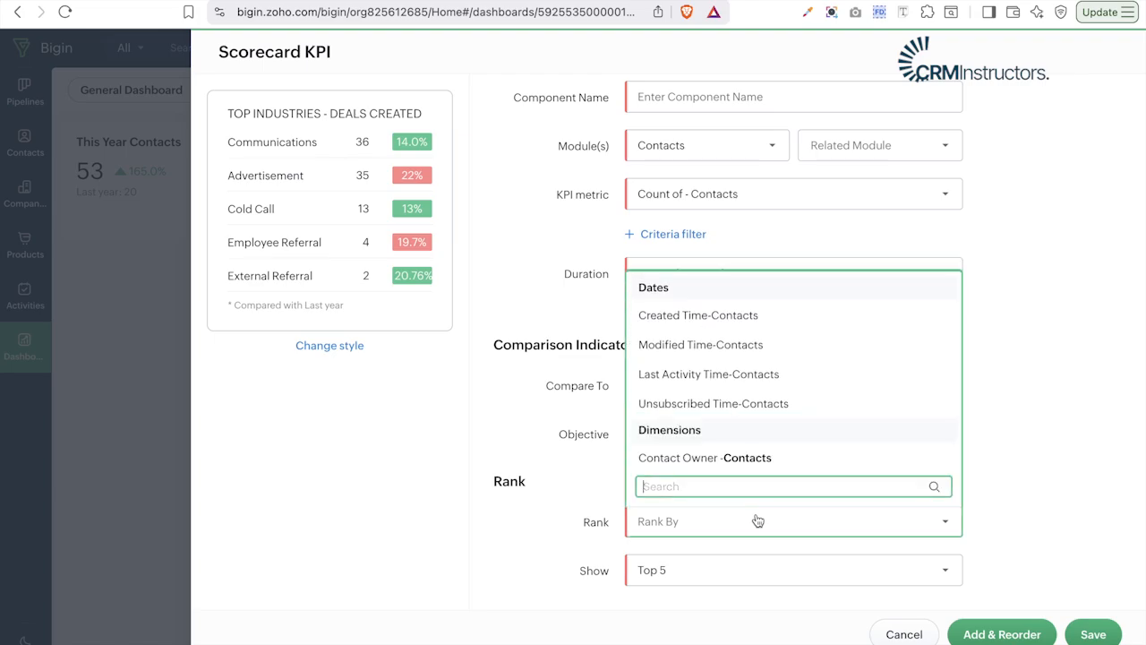
{"action": "type", "text": "lead"}
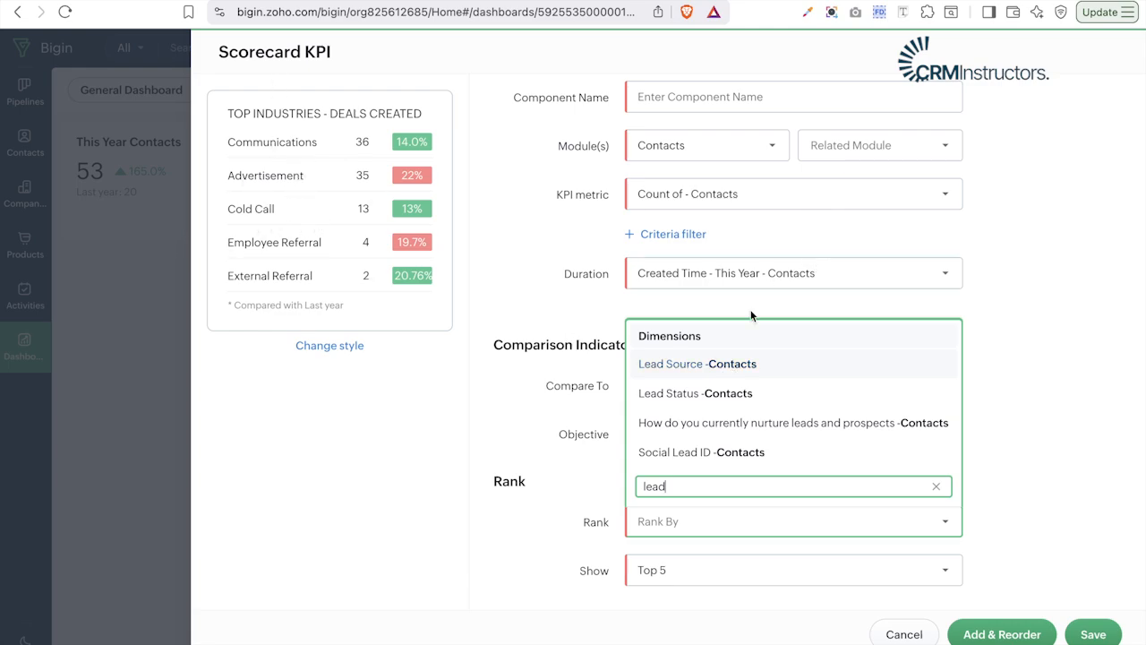
{"action": "left_click", "coordinate": [721, 392]}
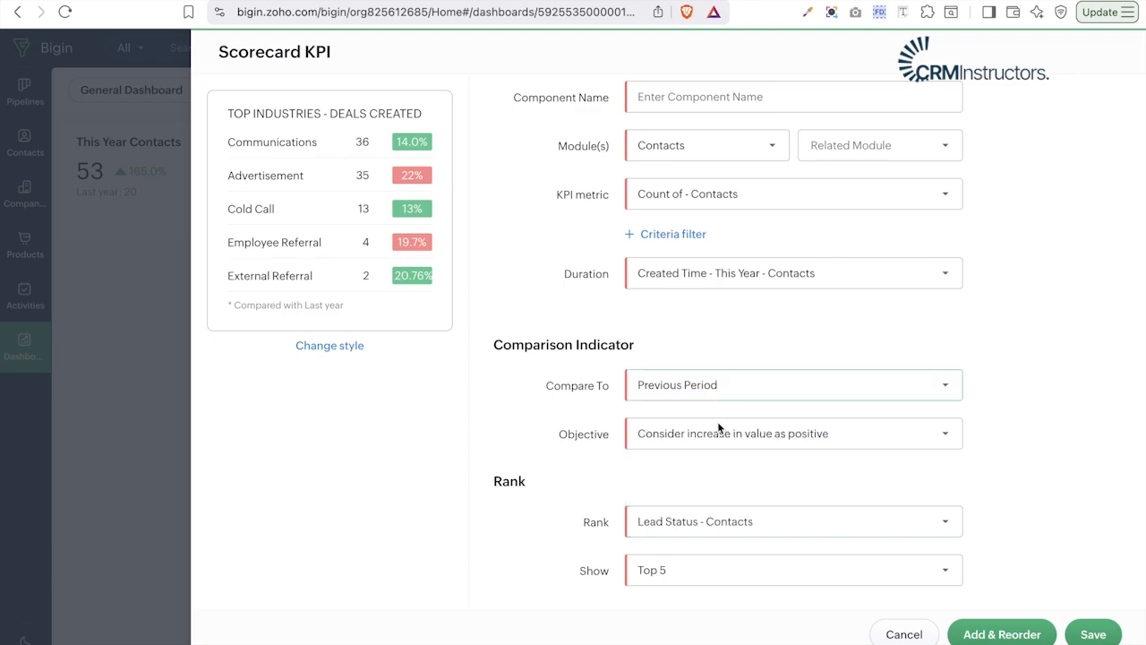
{"action": "left_click", "coordinate": [737, 573]}
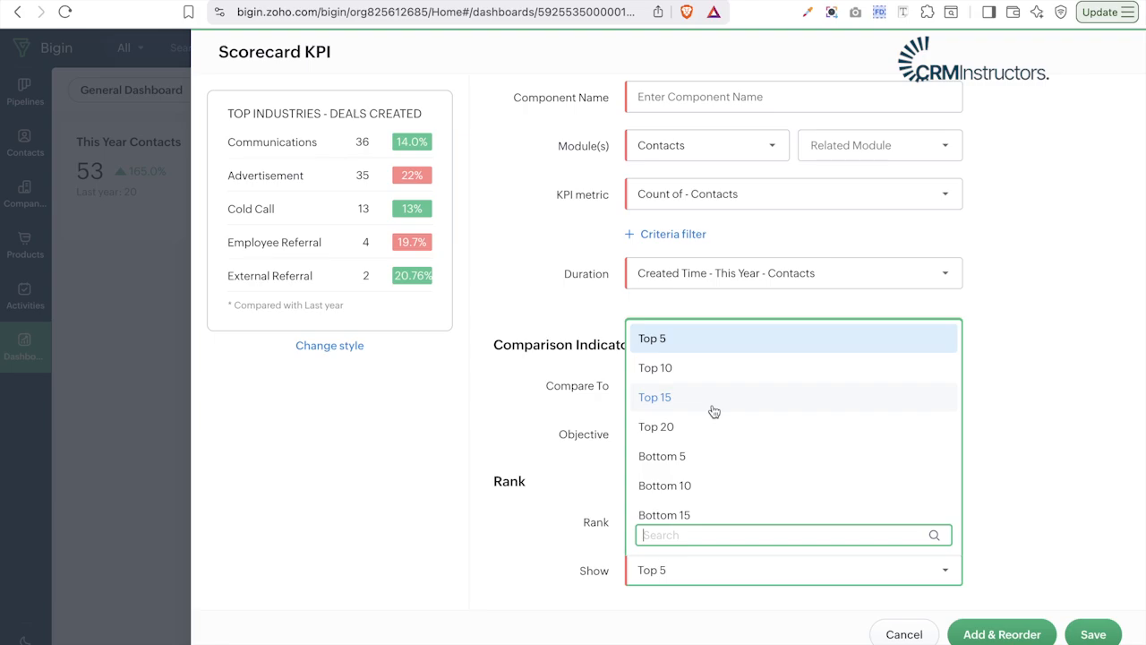
{"action": "scroll", "coordinate": [713, 411], "scroll_direction": "down", "scroll_amount": 1}
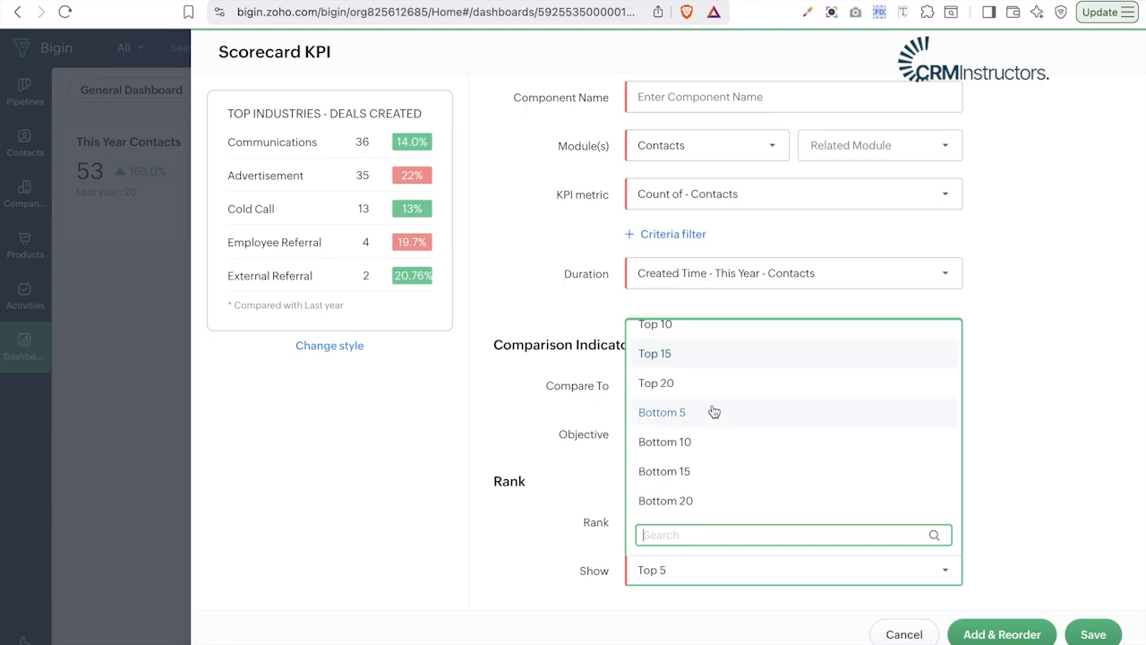
{"action": "left_click", "coordinate": [665, 328]}
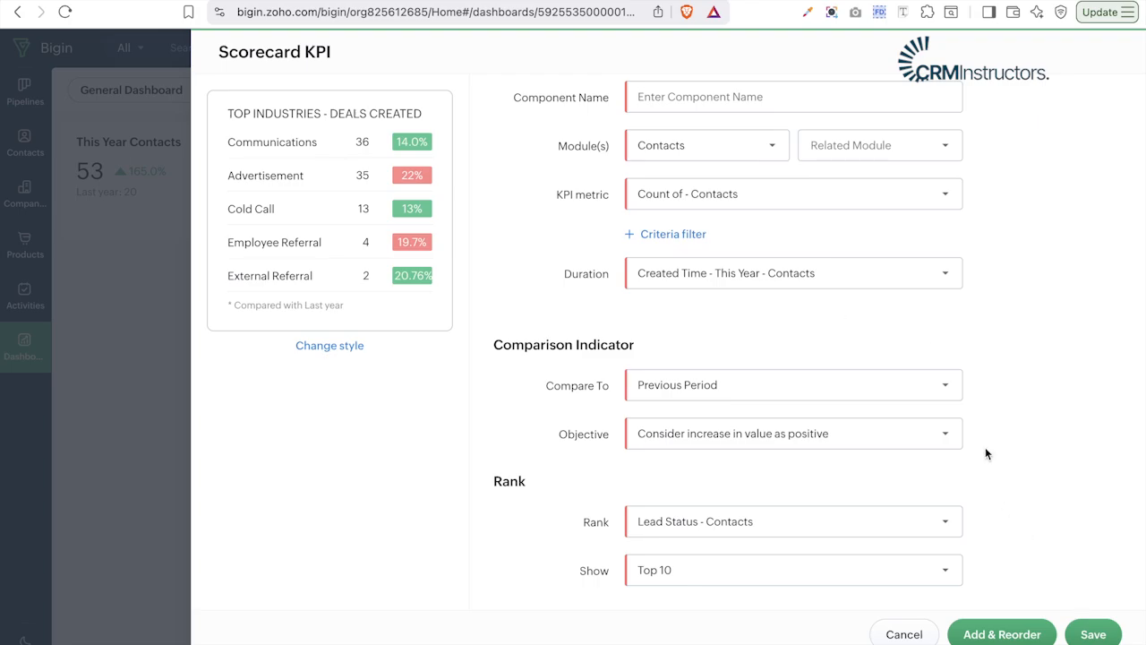
- Examine the Scorecard KPI's comparison options and review its duration, objective and rank settings
{"action": "scroll", "coordinate": [985, 452], "scroll_direction": "up", "scroll_amount": 1}
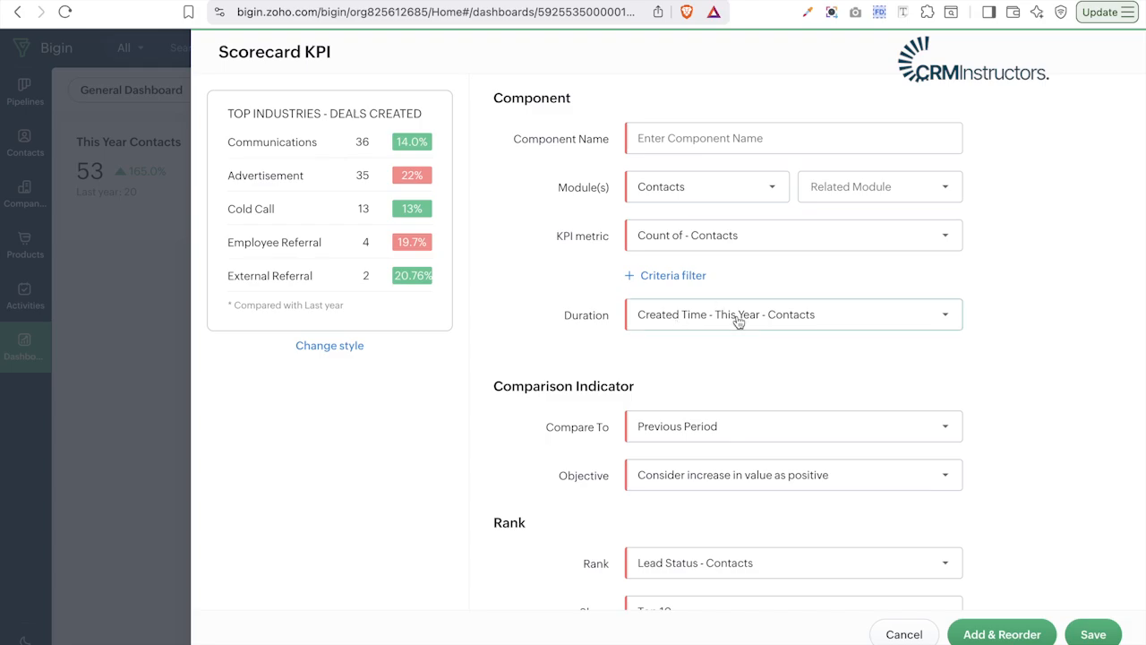
{"action": "left_click", "coordinate": [694, 428]}
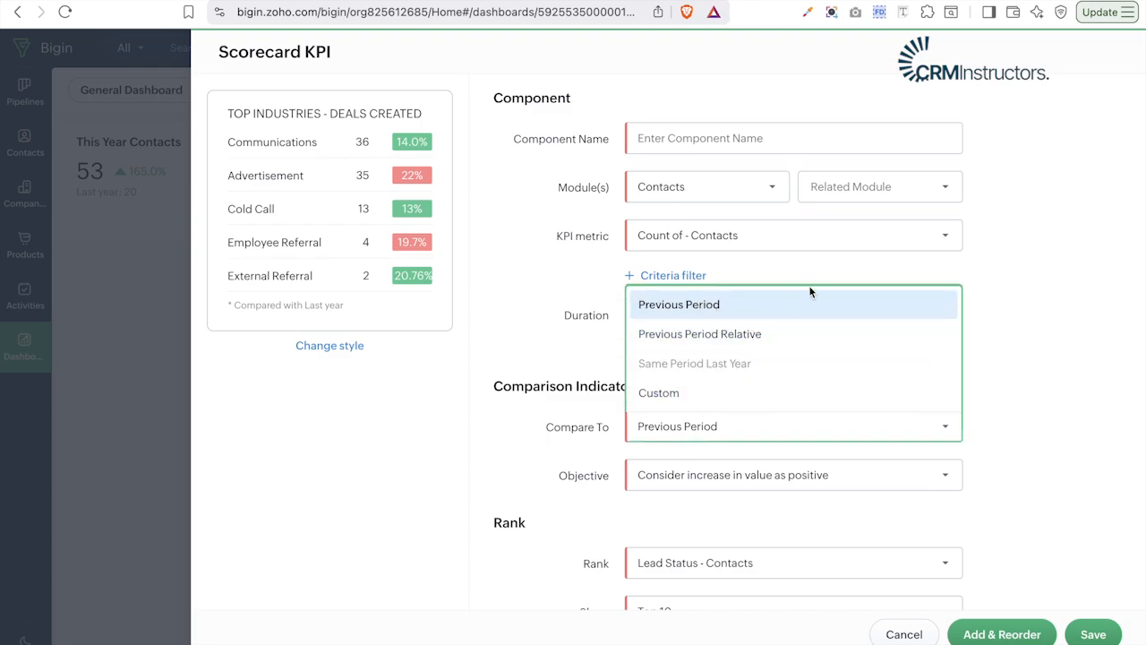
{"action": "left_click", "coordinate": [648, 506]}
{"action": "scroll", "coordinate": [648, 508], "scroll_direction": "down", "scroll_amount": 1}
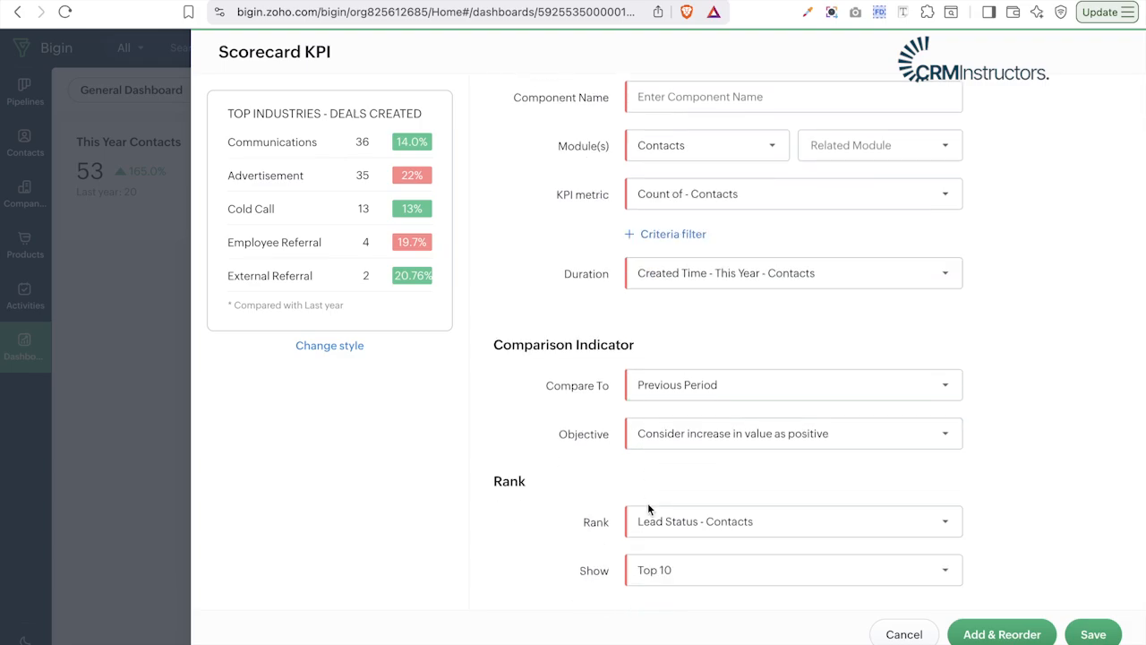
{"action": "scroll", "coordinate": [780, 455], "scroll_direction": "up", "scroll_amount": 1}
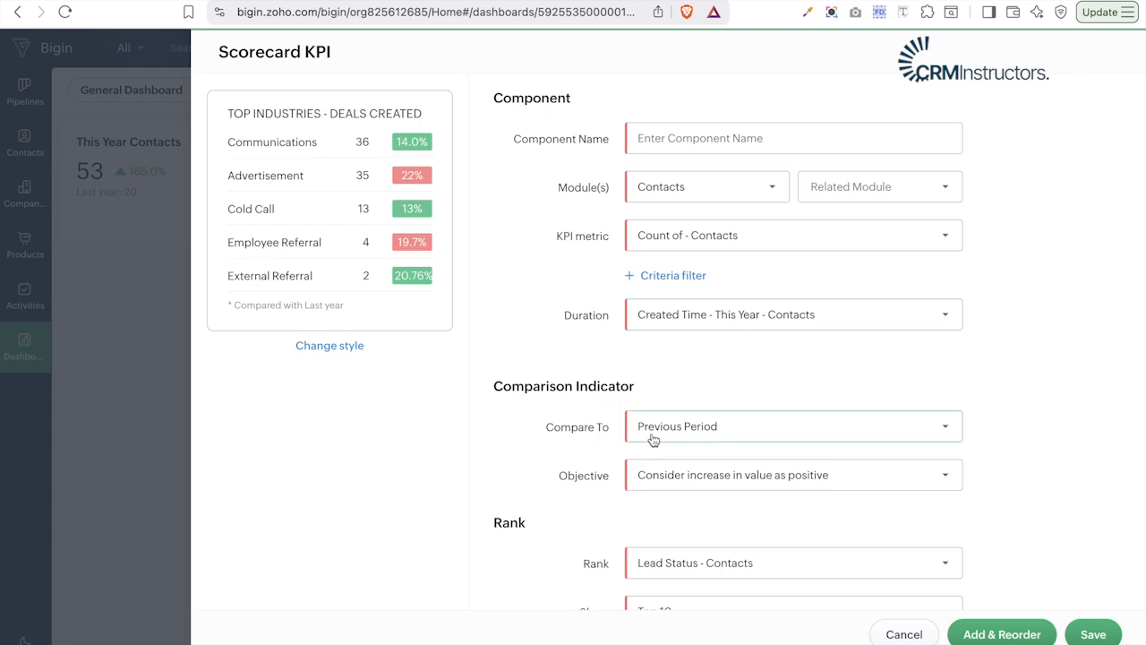
{"action": "scroll", "coordinate": [714, 488], "scroll_direction": "down", "scroll_amount": 1}
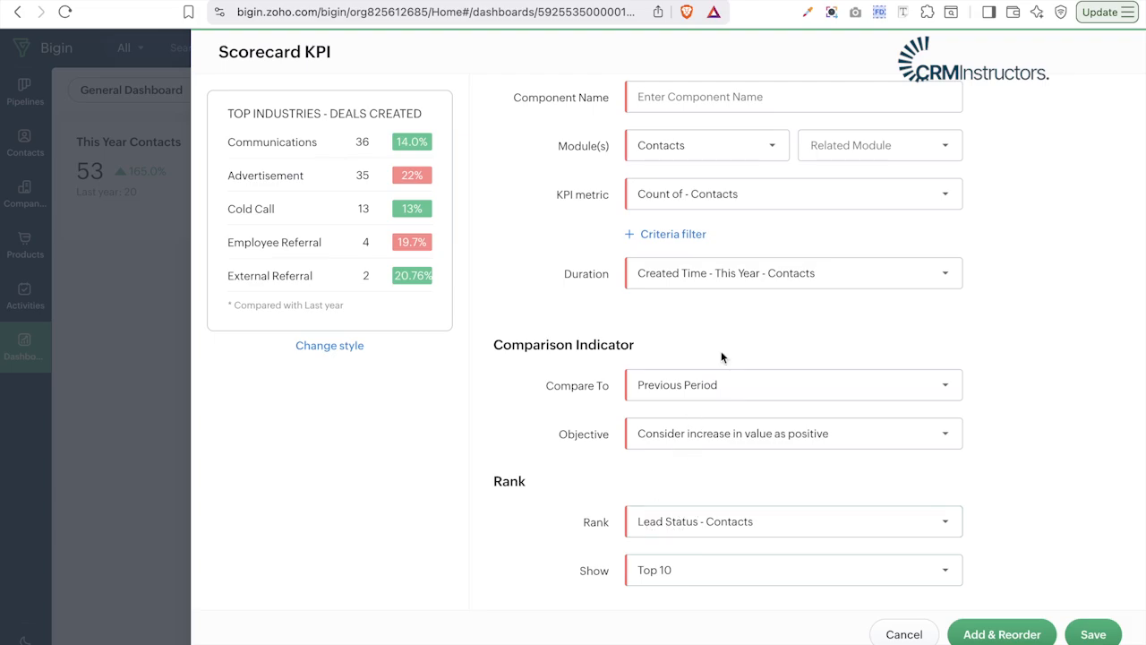
- Name the Scorecard KPI "Contact by lead status" and save it to the dashboard
{"action": "left_click", "coordinate": [722, 95]}
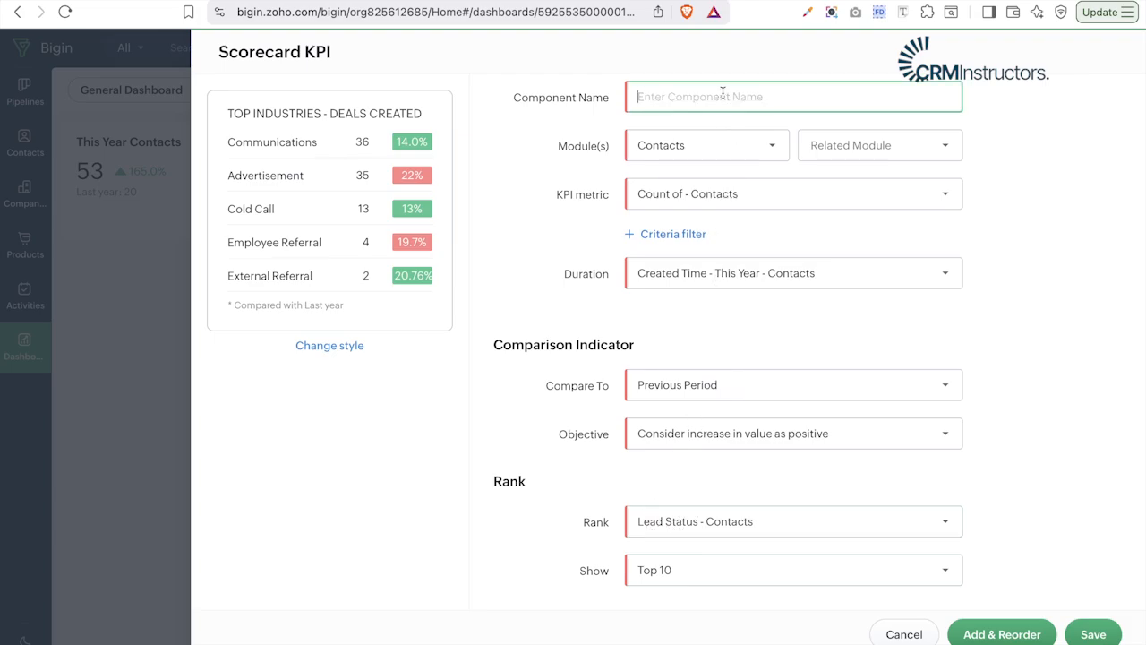
{"action": "type", "text": "Contact by lead status"}
{"action": "left_click", "coordinate": [1091, 638]}
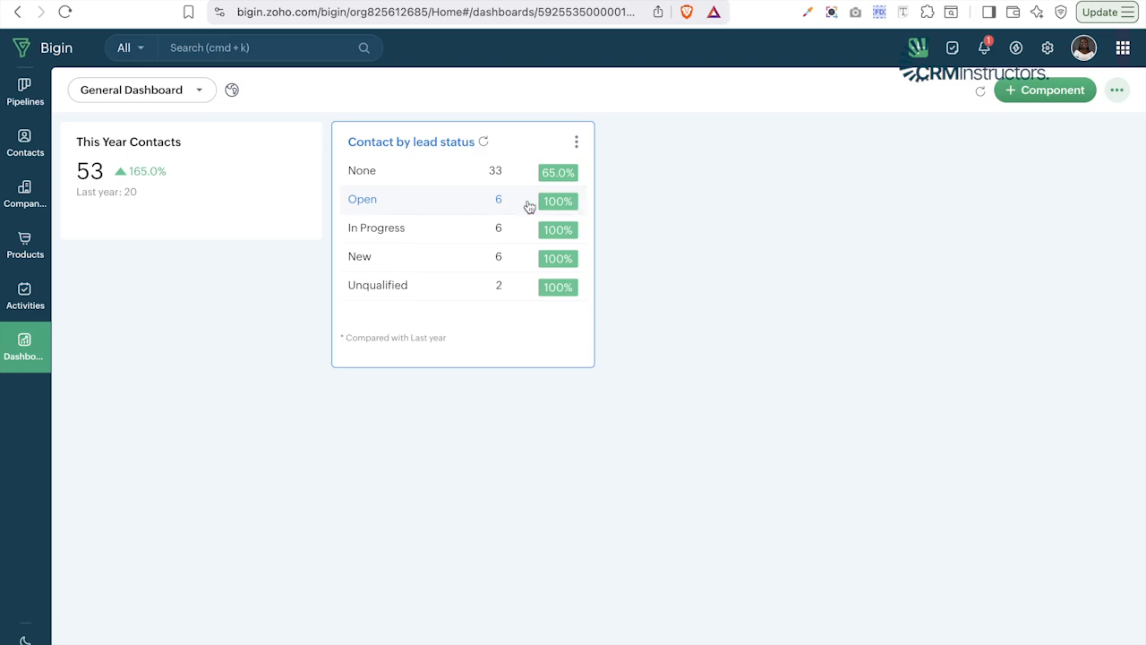
- Start another KPI component in the Growth Index style and name it "Revenue from deals"
{"action": "left_click", "coordinate": [1059, 91]}
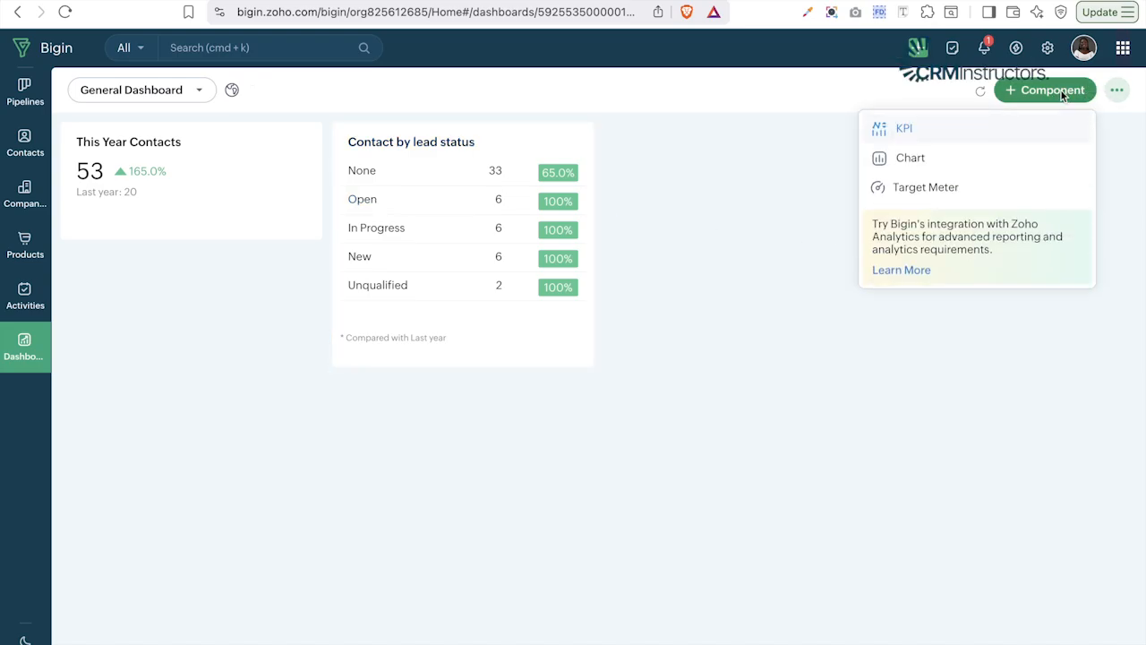
{"action": "left_click", "coordinate": [896, 128]}
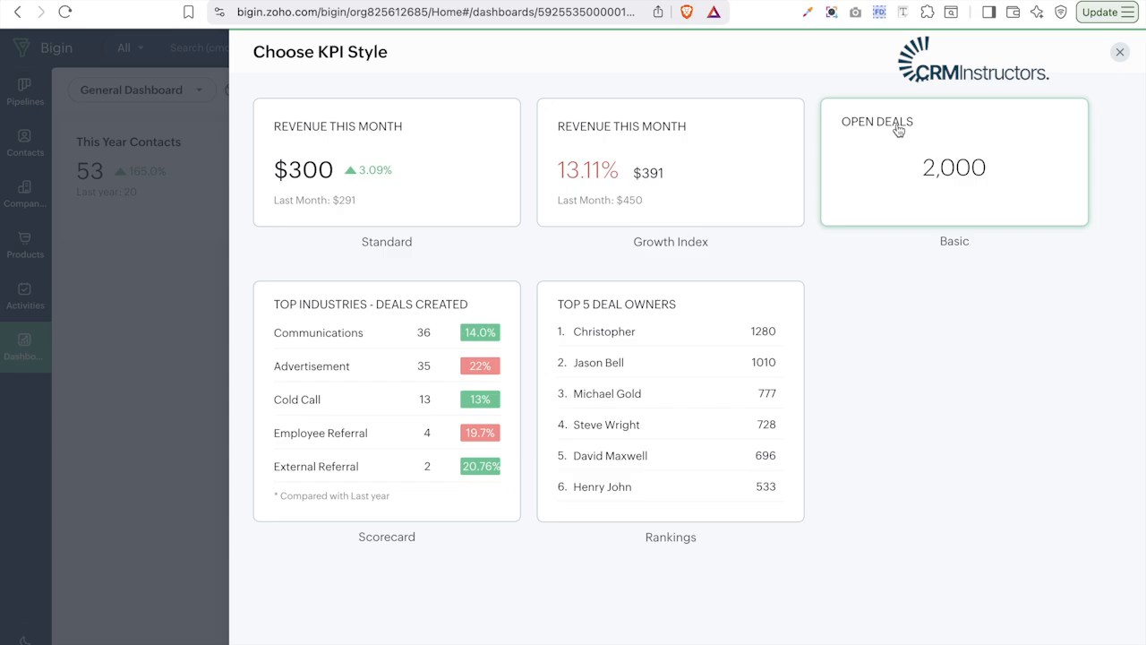
{"action": "left_click", "coordinate": [678, 170]}
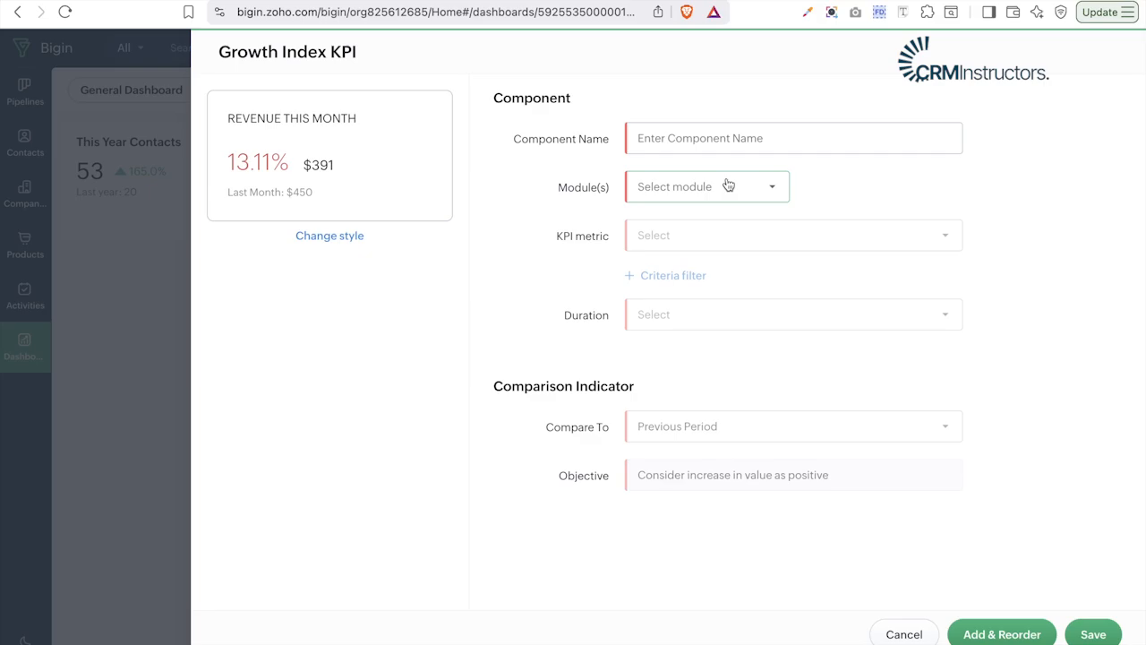
{"action": "left_click", "coordinate": [721, 138]}
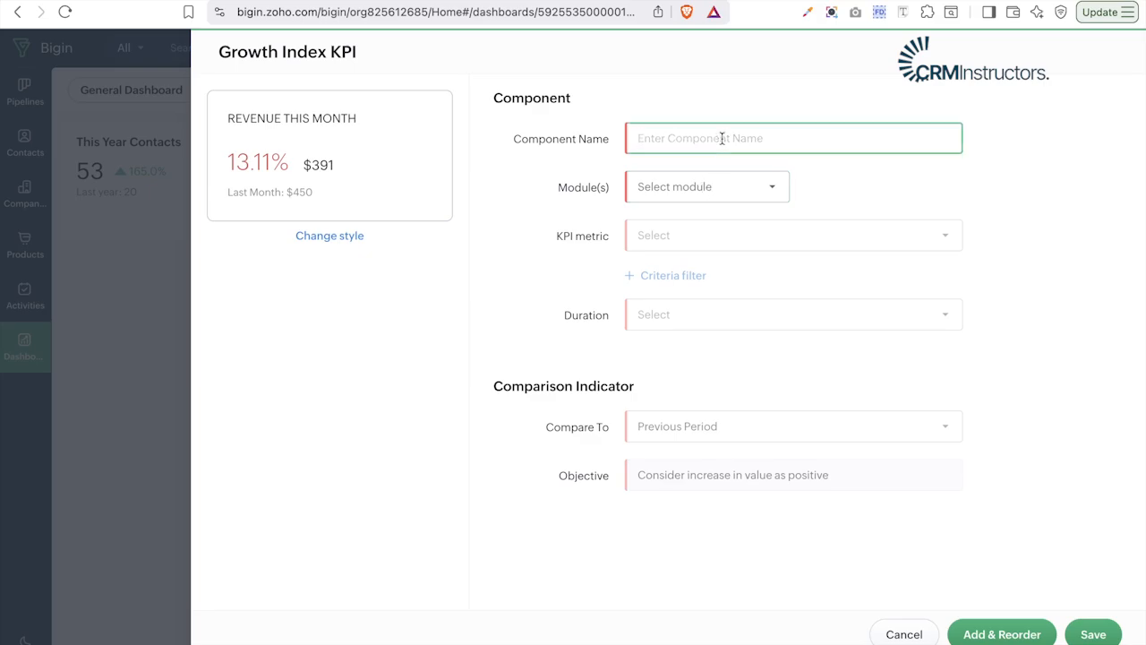
{"action": "type", "text": "Revenue from deals"}
- Set the Growth Index KPI's module to Pipelines - Sales Pipeline and its metric to Sum of Amount for deals
{"action": "left_click", "coordinate": [722, 188]}
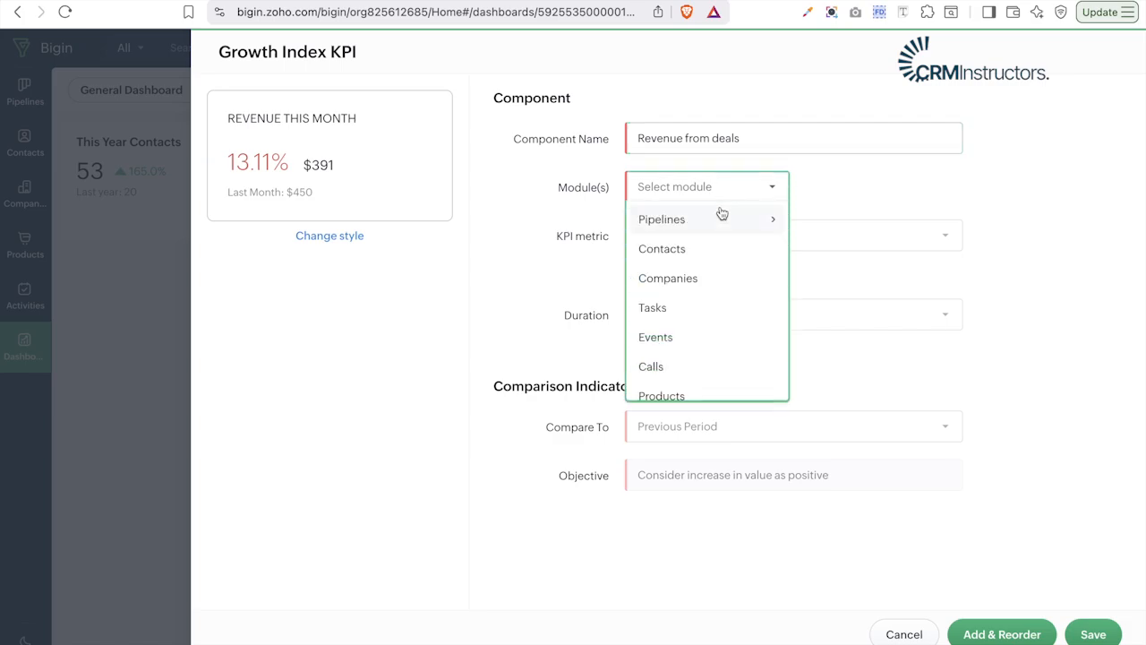
{"action": "mouse_move", "coordinate": [692, 228]}
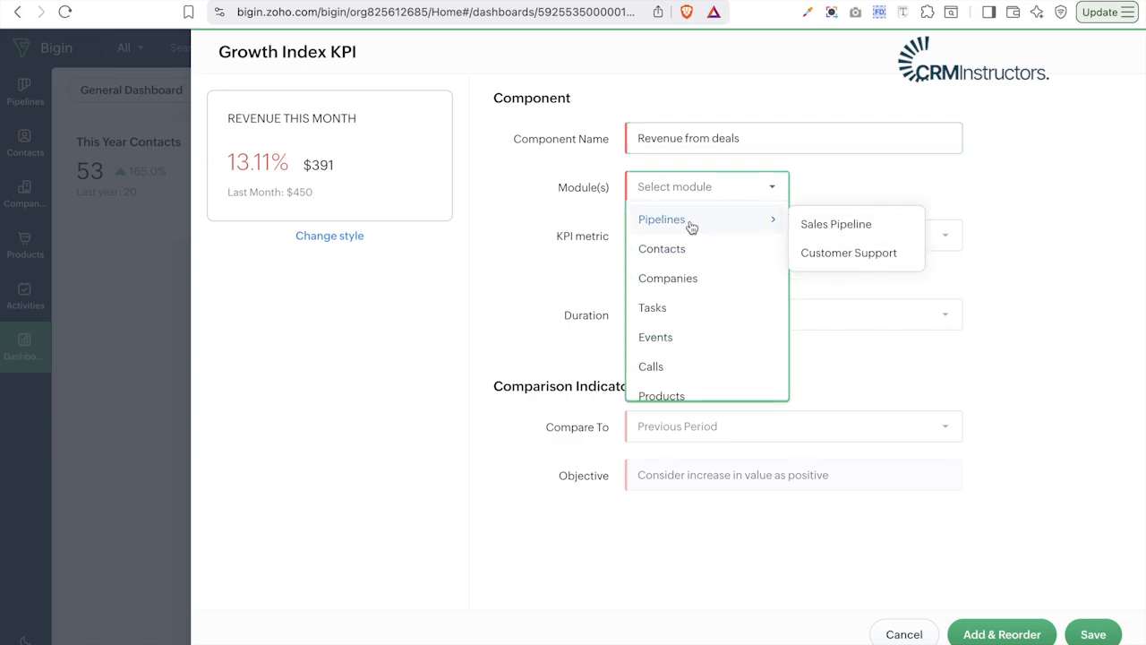
{"action": "left_click", "coordinate": [836, 226]}
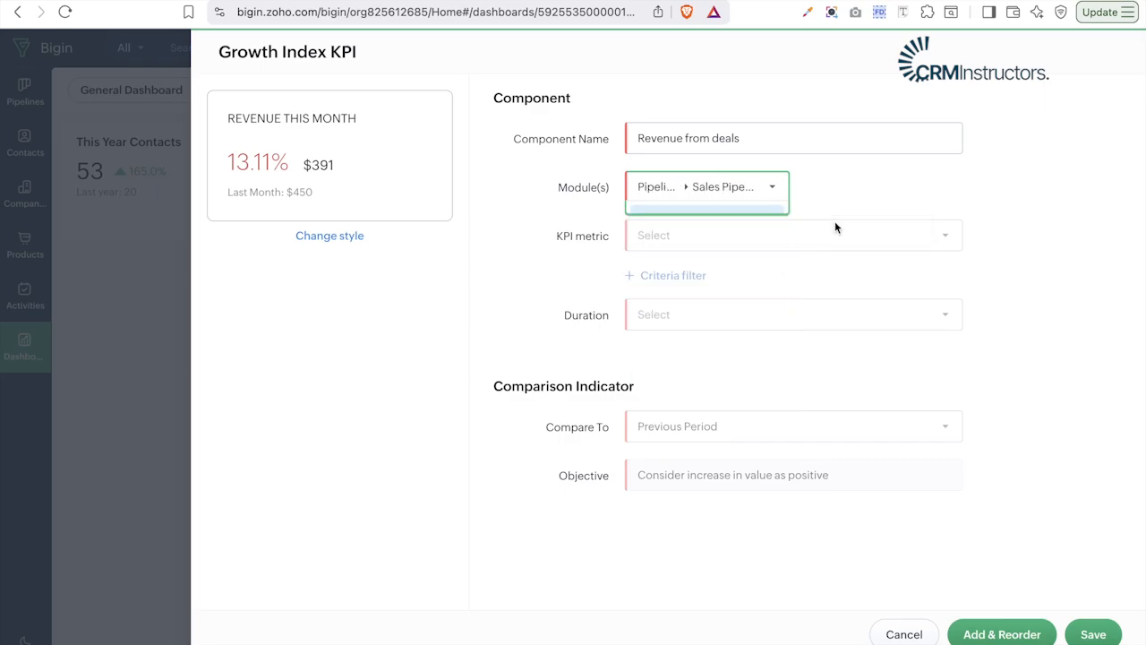
{"action": "left_click", "coordinate": [691, 245]}
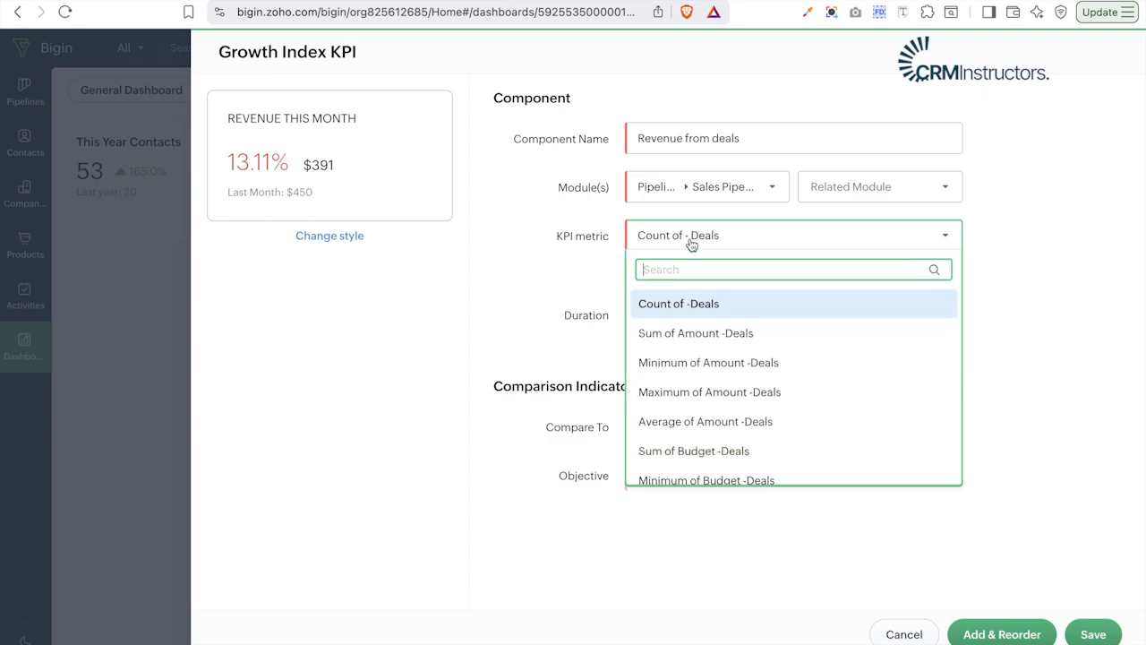
{"action": "left_click", "coordinate": [670, 336]}
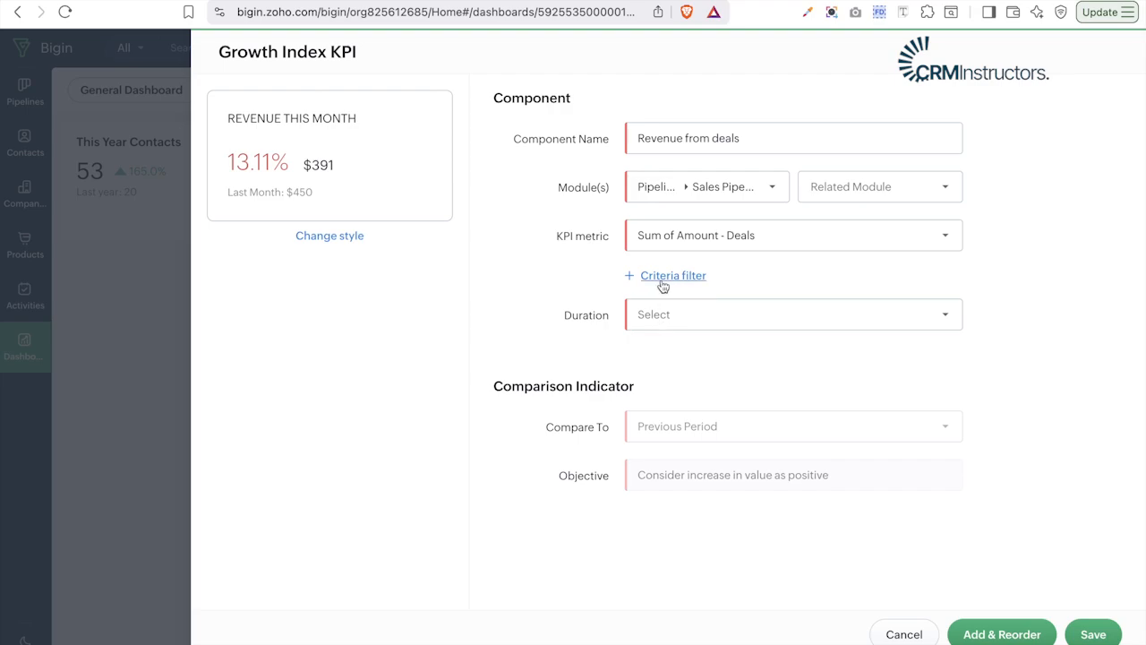
- Set the Growth Index KPI's duration to Created Time - This Year for deals
{"action": "left_click", "coordinate": [678, 326]}
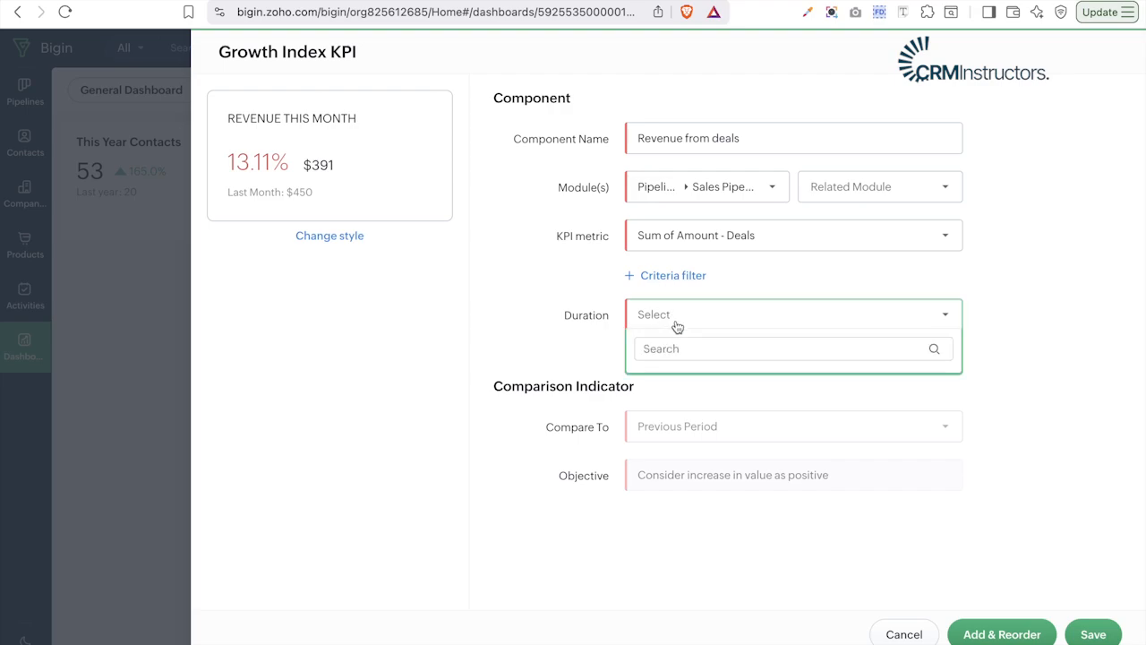
{"action": "mouse_move", "coordinate": [741, 382]}
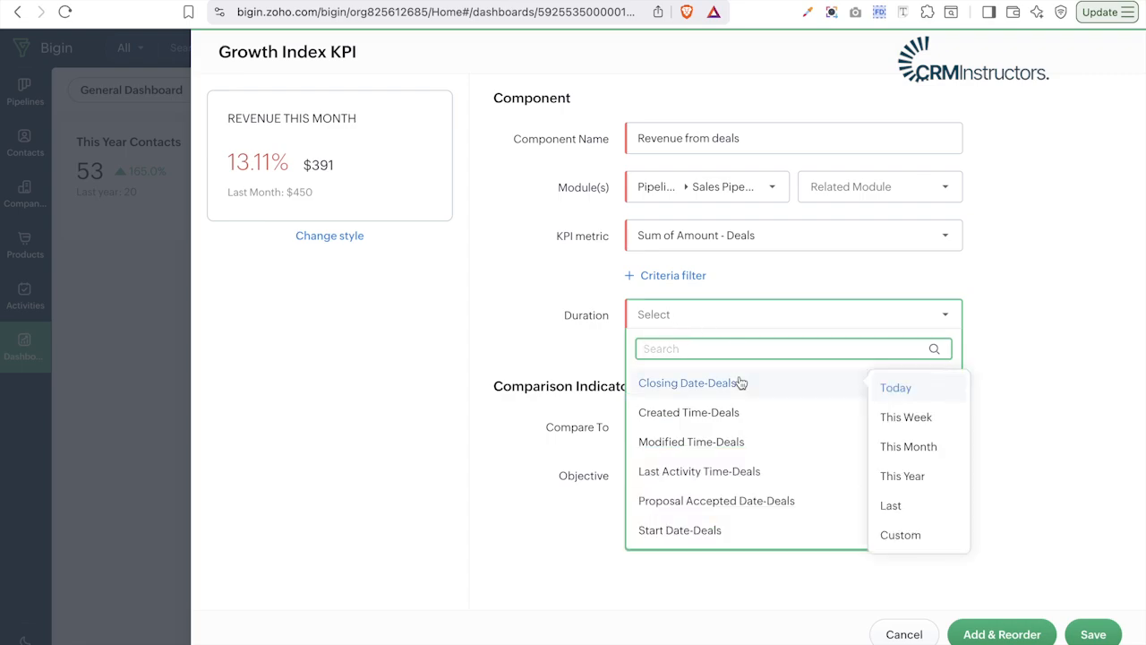
{"action": "mouse_move", "coordinate": [711, 417]}
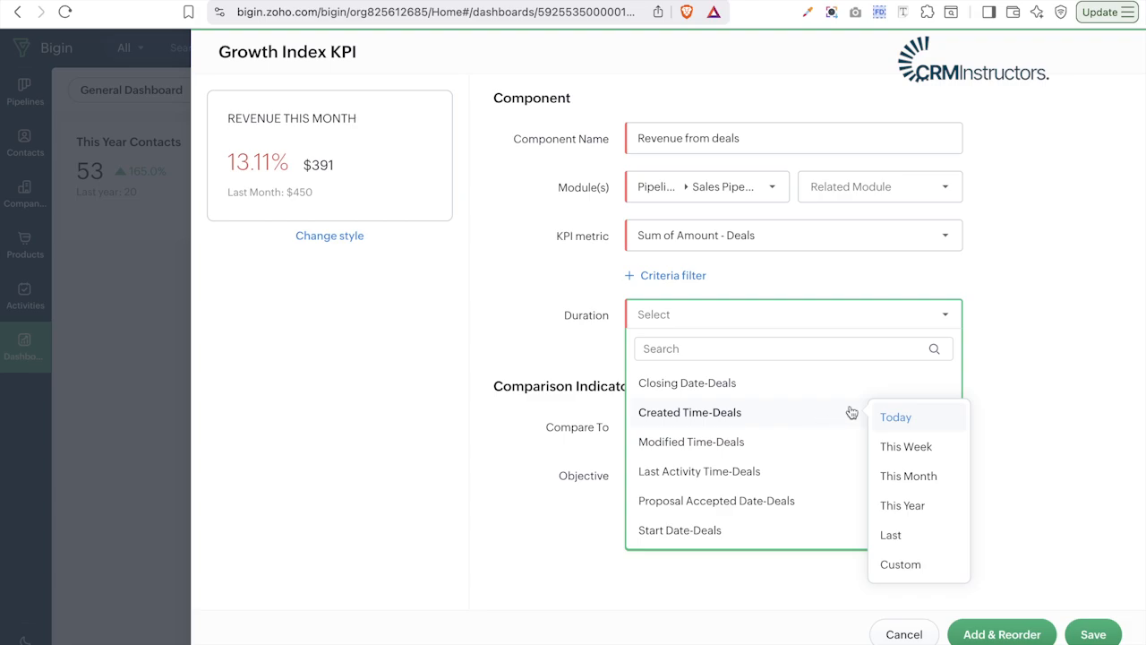
{"action": "left_click", "coordinate": [905, 505]}
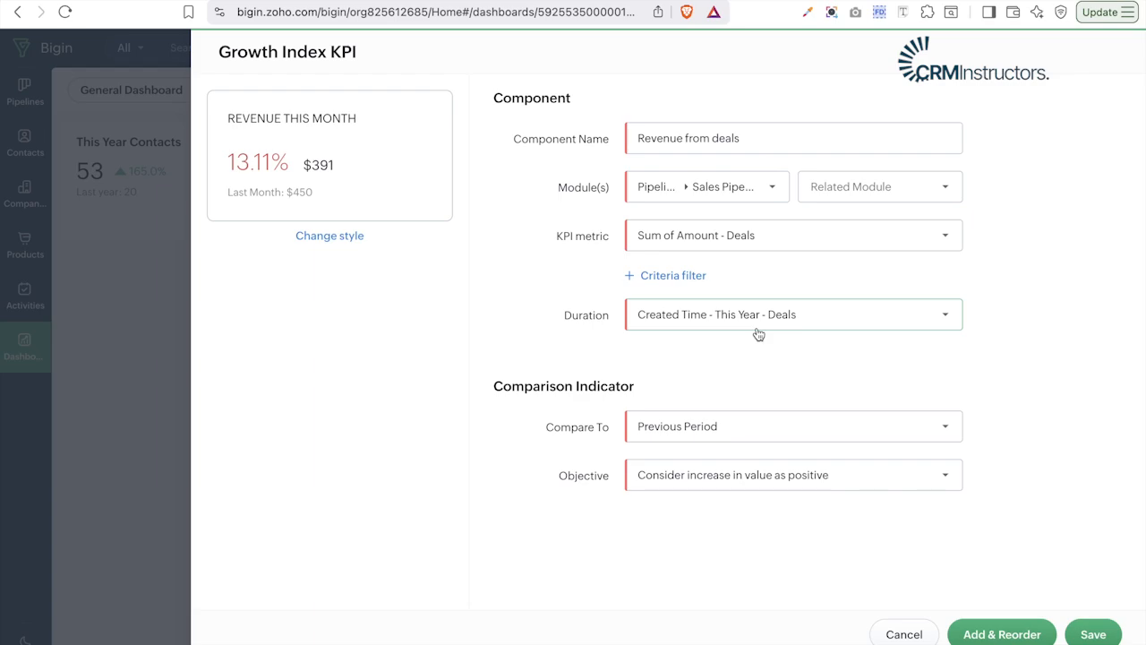
- Compare the Growth Index KPI to the Previous Period and save it to the dashboard
{"action": "left_click", "coordinate": [666, 438]}
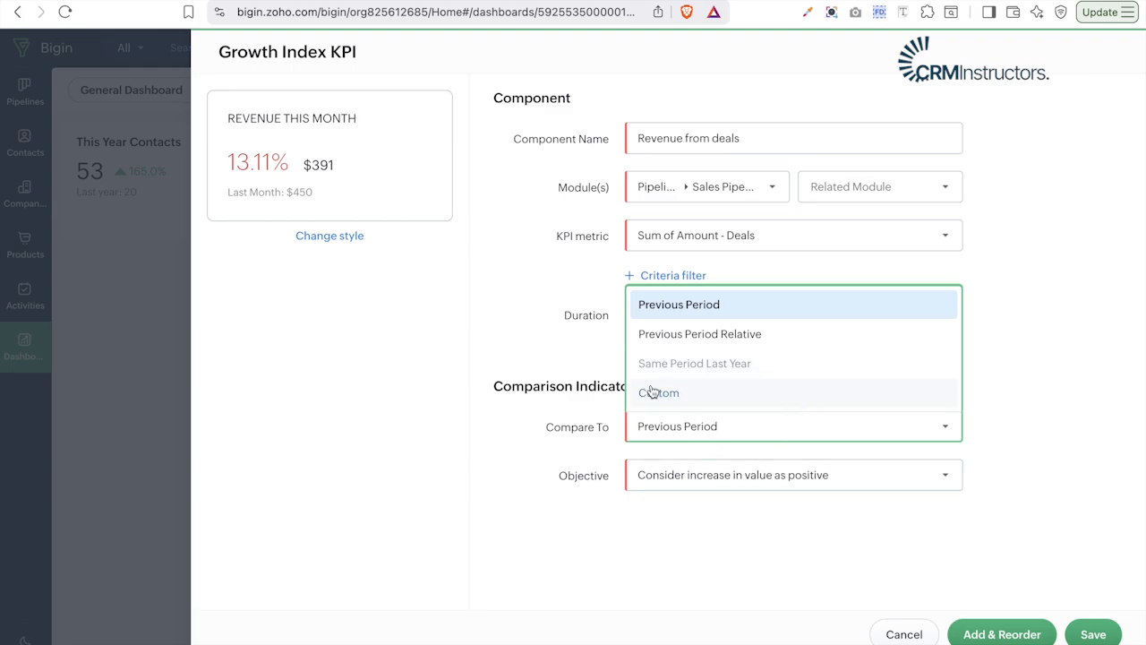
{"action": "left_click", "coordinate": [716, 306]}
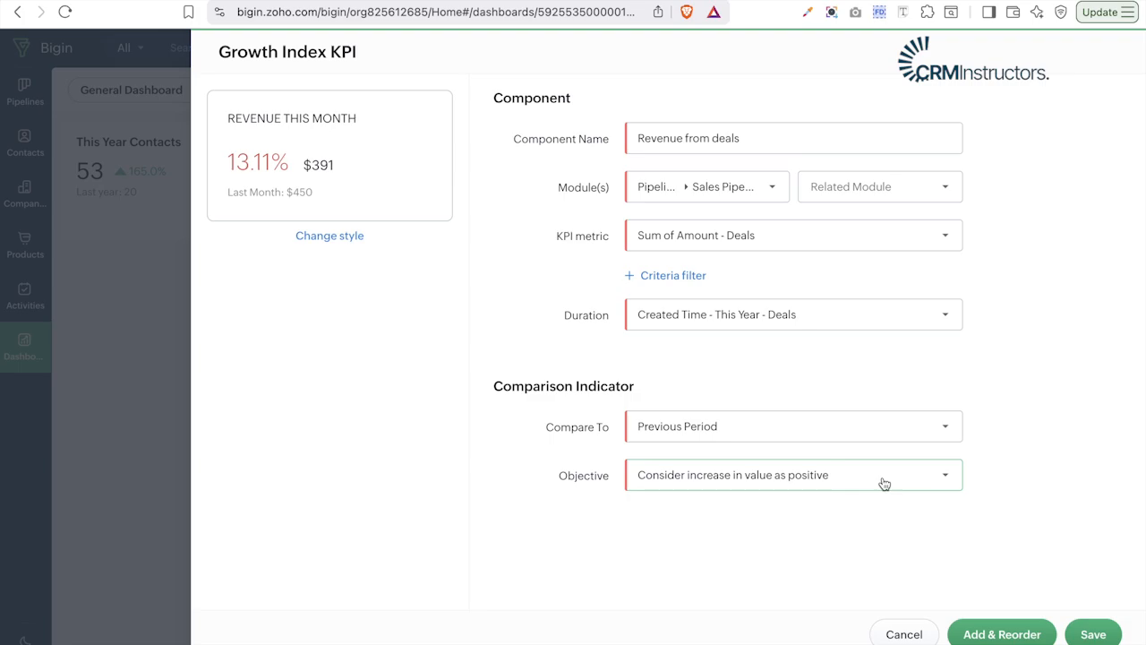
{"action": "left_click", "coordinate": [1095, 634]}
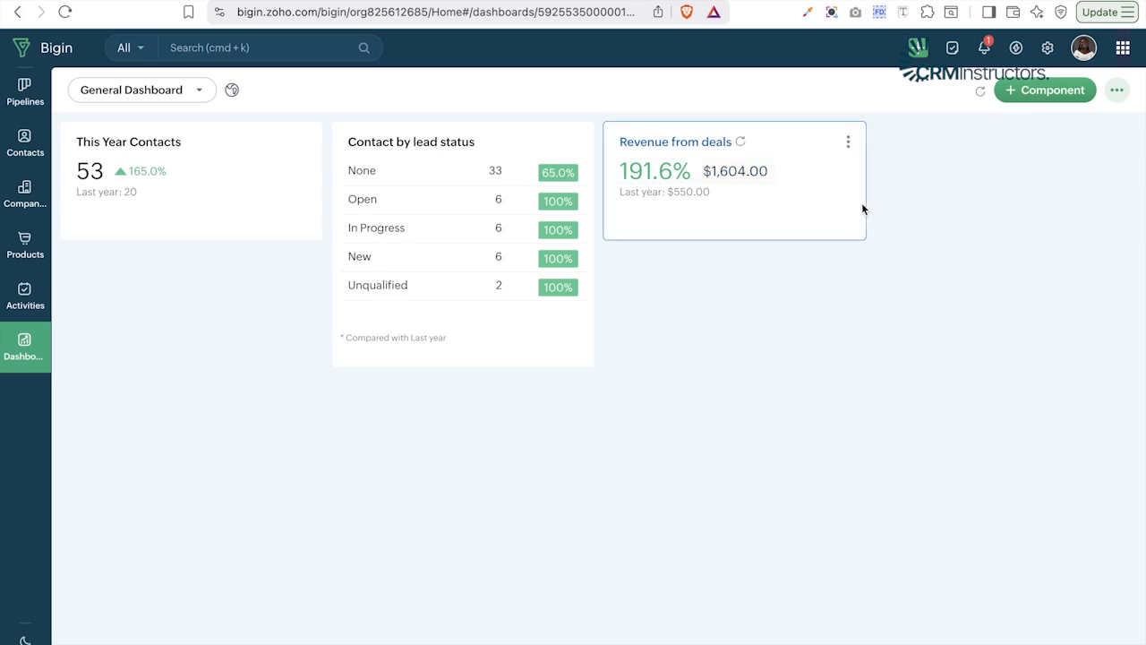
- Start a new column chart component and name it "Contact by Industry"
{"action": "left_click", "coordinate": [1021, 93]}
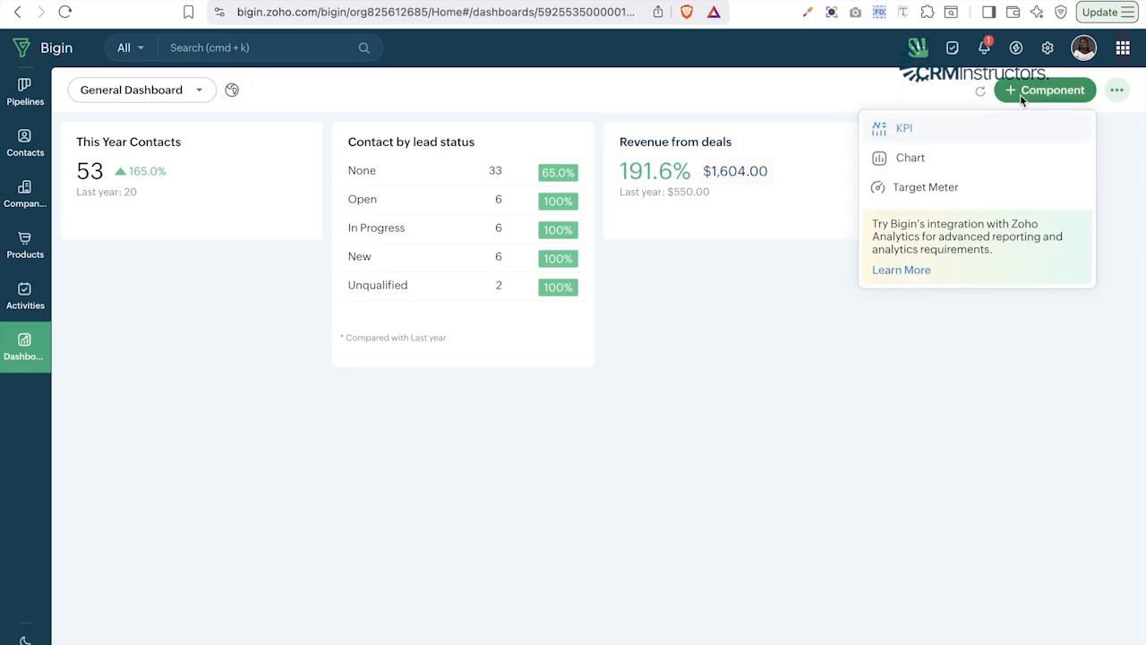
{"action": "left_click", "coordinate": [910, 158]}
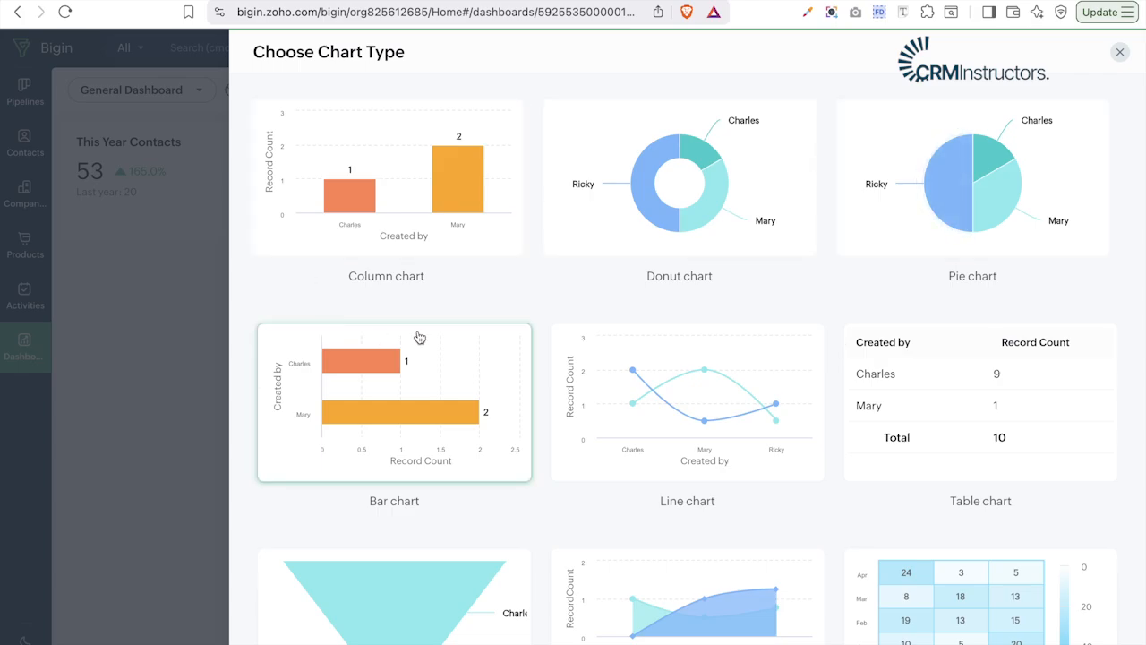
{"action": "scroll", "coordinate": [872, 420], "scroll_direction": "down", "scroll_amount": 2}
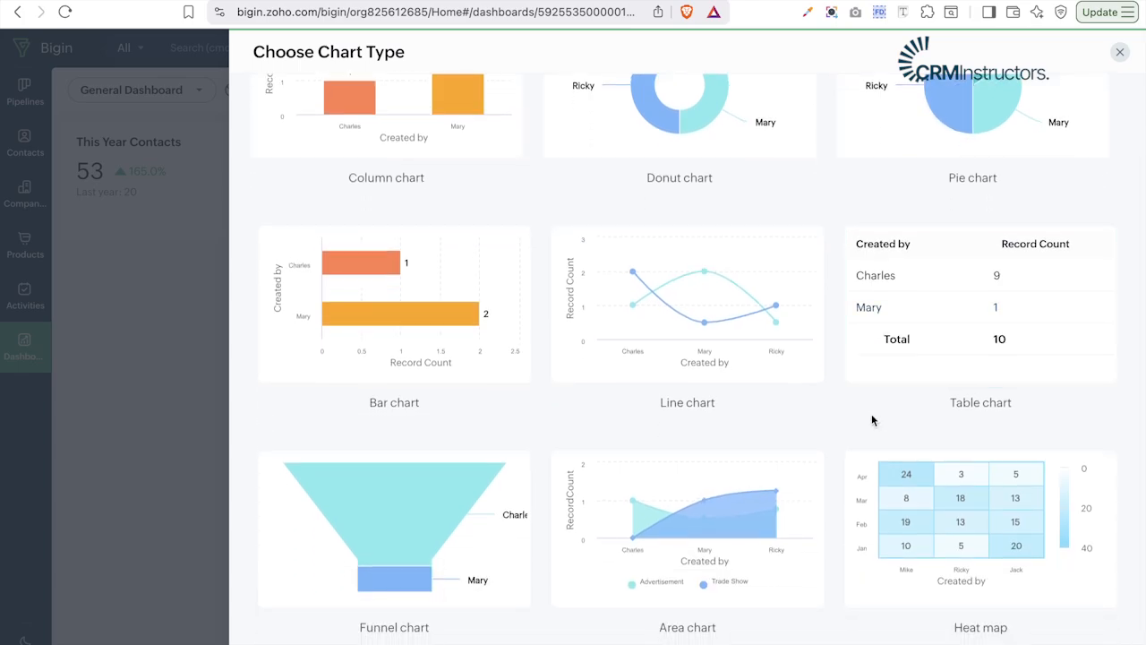
{"action": "scroll", "coordinate": [547, 302], "scroll_direction": "up", "scroll_amount": 2}
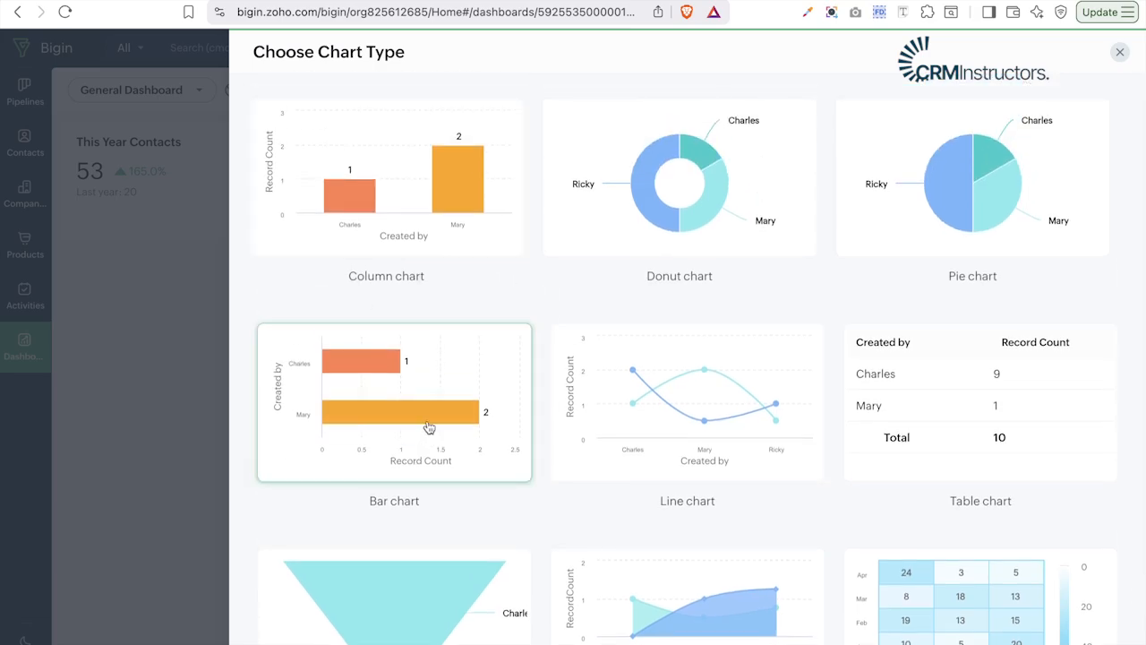
{"action": "left_click", "coordinate": [429, 216]}
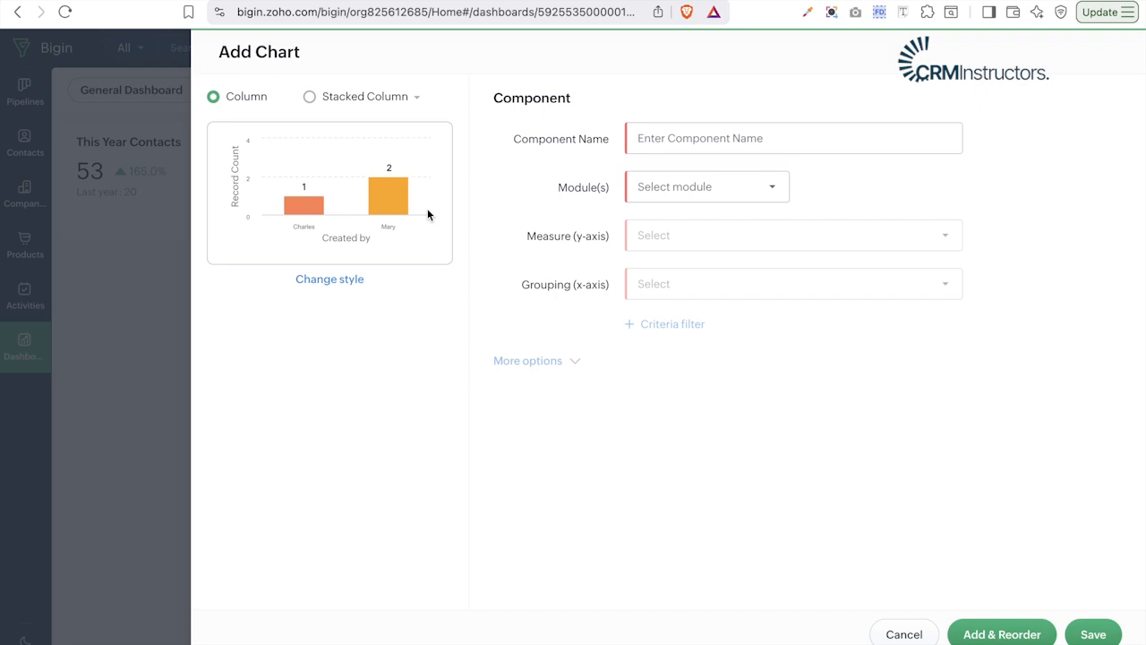
{"action": "left_click", "coordinate": [781, 136]}
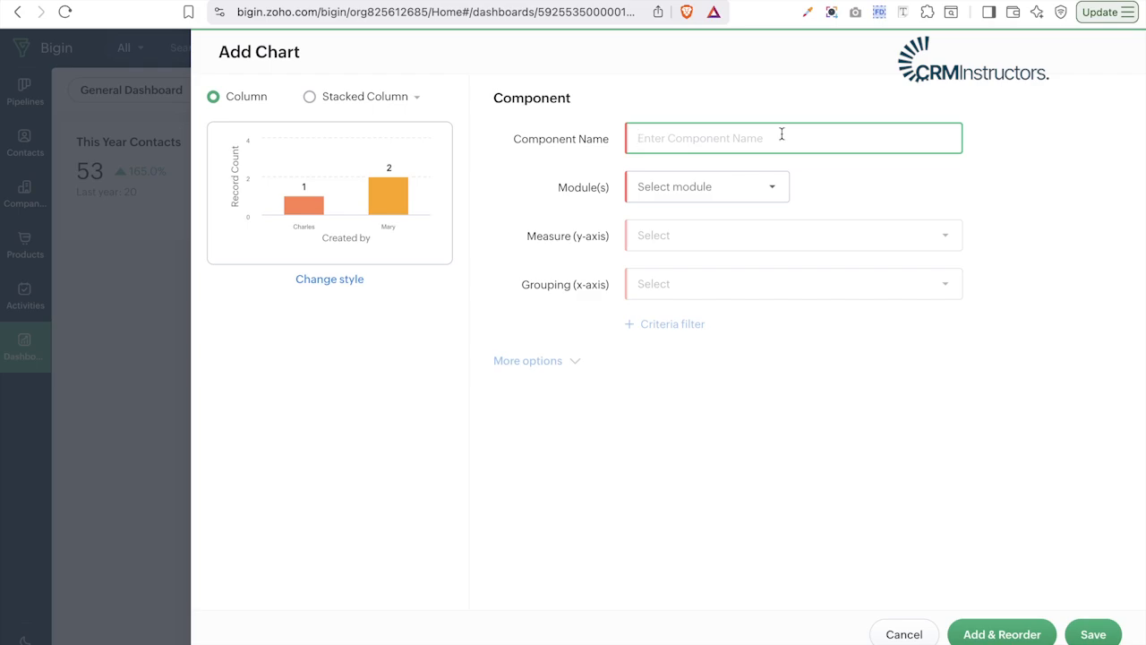
{"action": "type", "text": "Contact by Industry"}
- Set the column chart's module to Contacts and its y-axis measure to Count of Contacts
{"action": "left_click", "coordinate": [747, 186]}
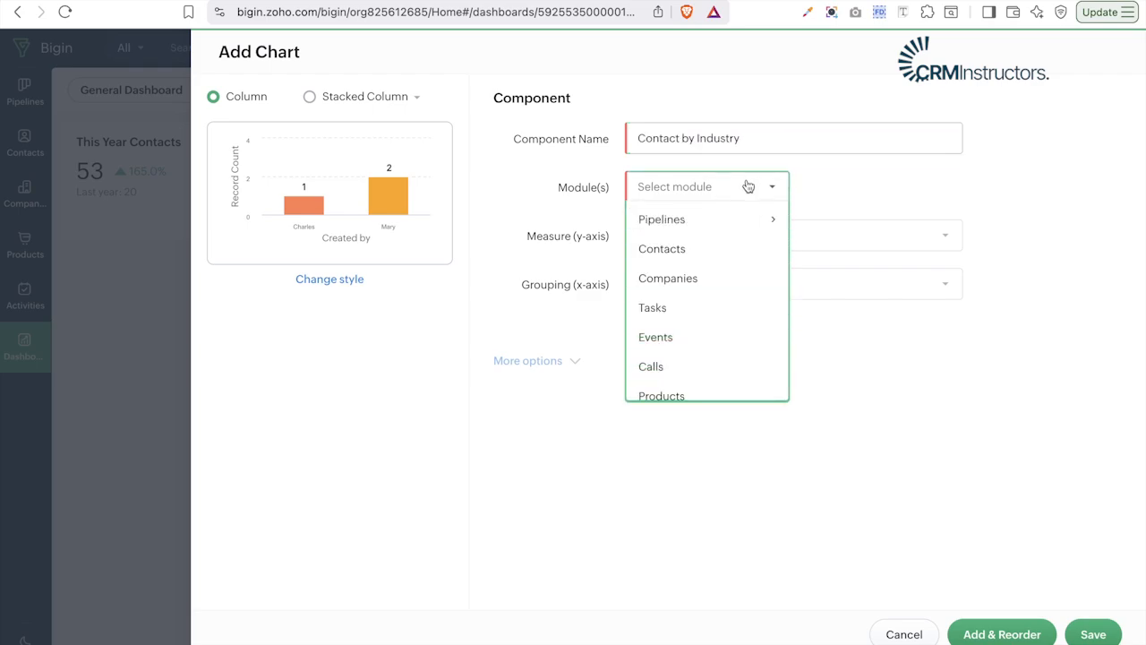
{"action": "left_click", "coordinate": [708, 249]}
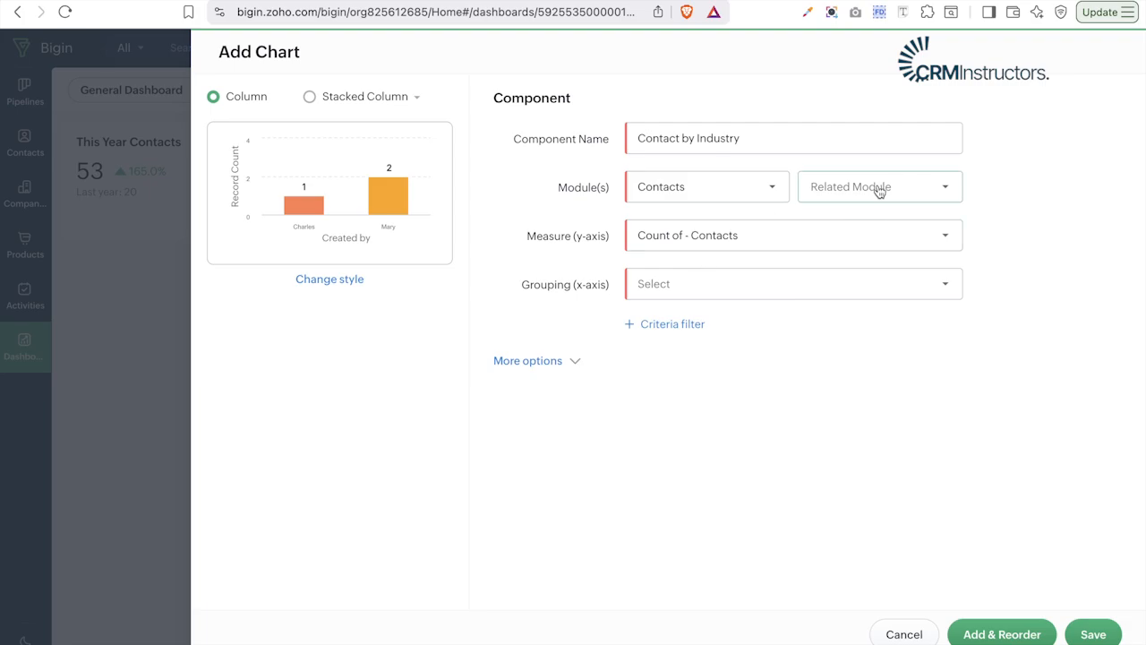
{"action": "left_click", "coordinate": [738, 234]}
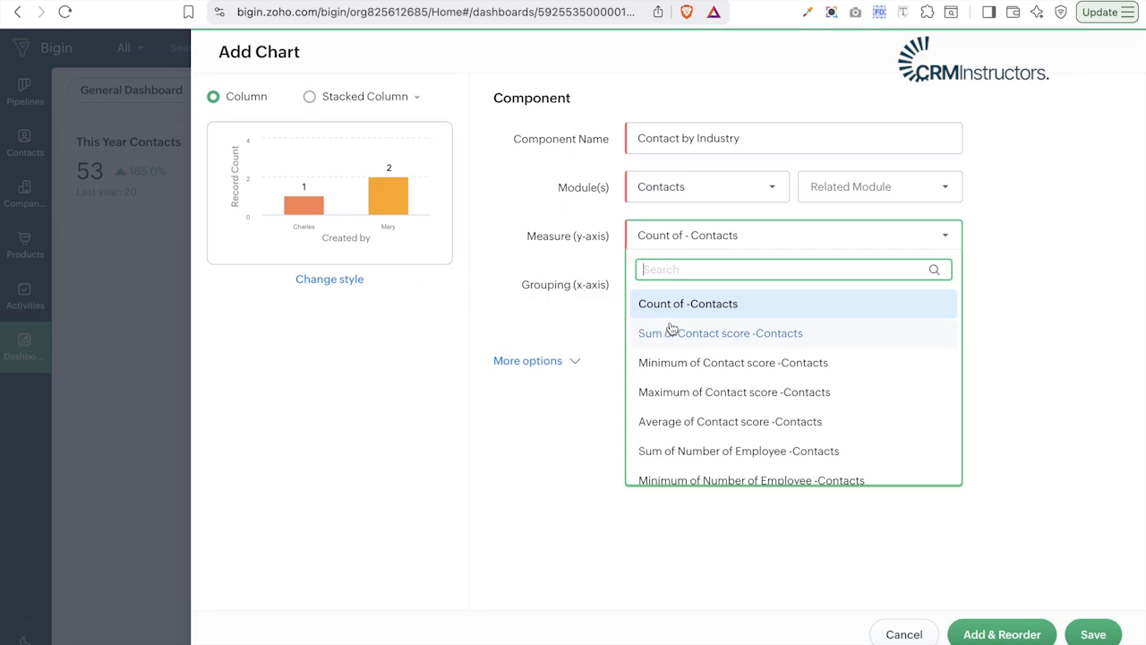
{"action": "left_click", "coordinate": [697, 316]}
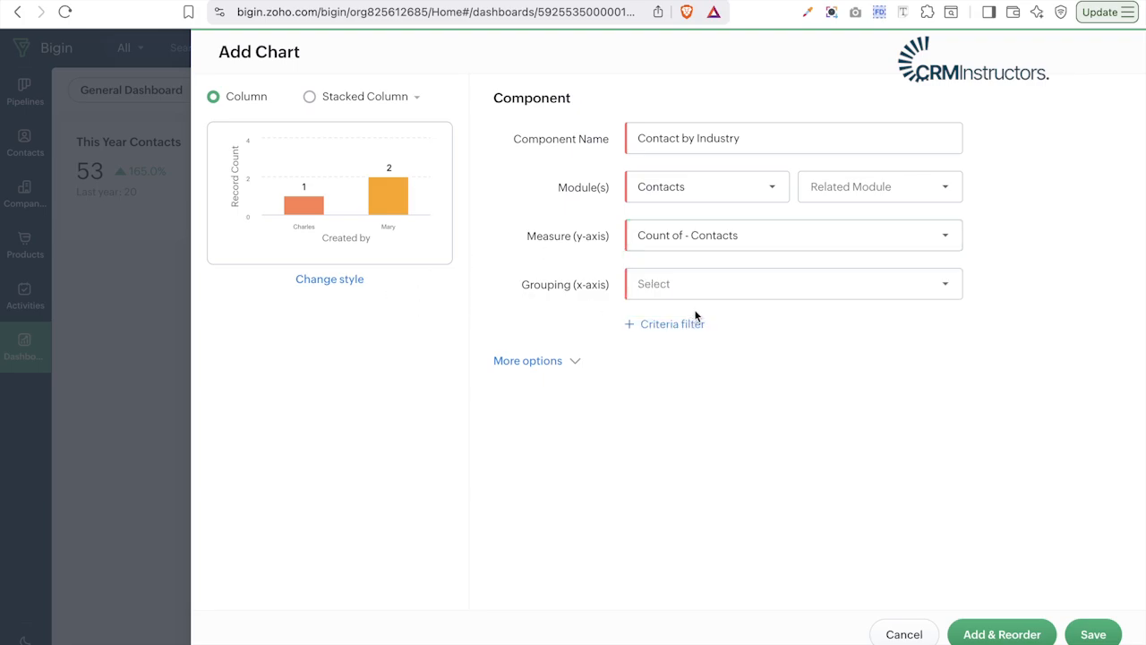
- Find the Industry field of Contacts and set it as the column chart's x-axis grouping
{"action": "left_click", "coordinate": [691, 296]}
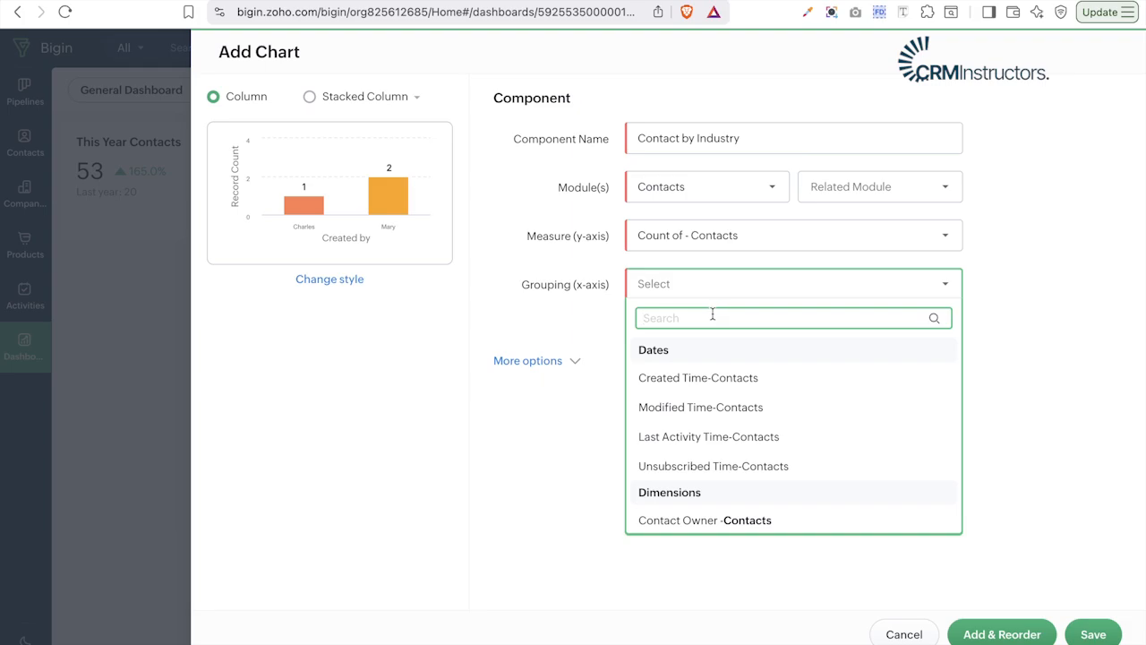
{"action": "mouse_move", "coordinate": [722, 395]}
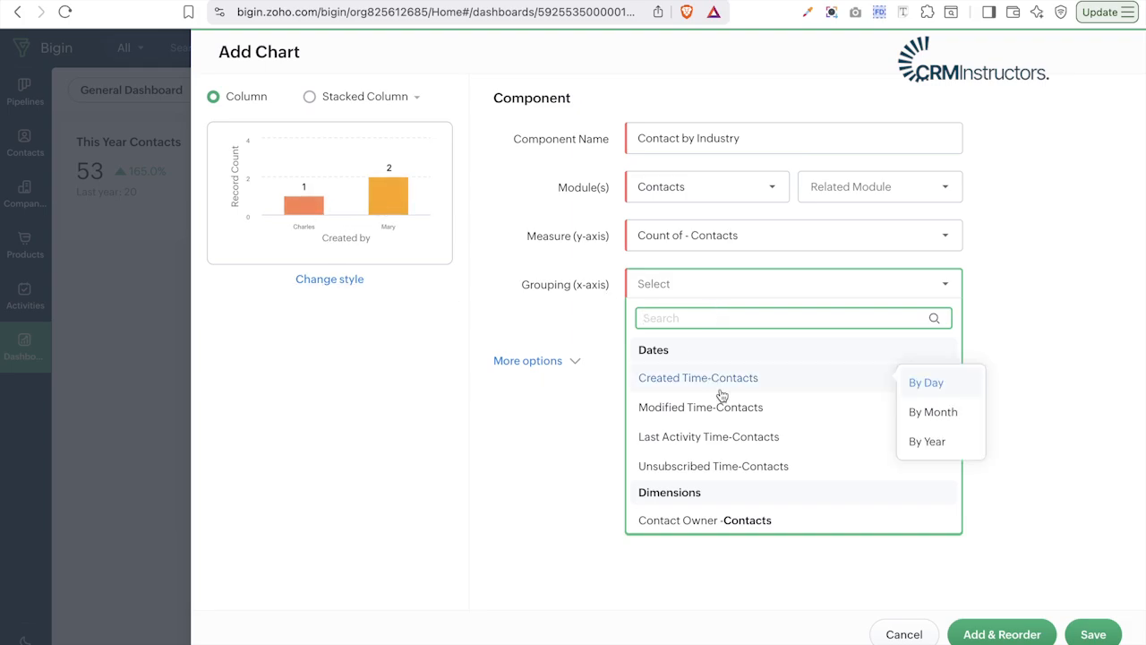
{"action": "scroll", "coordinate": [722, 395], "scroll_direction": "down", "scroll_amount": 3}
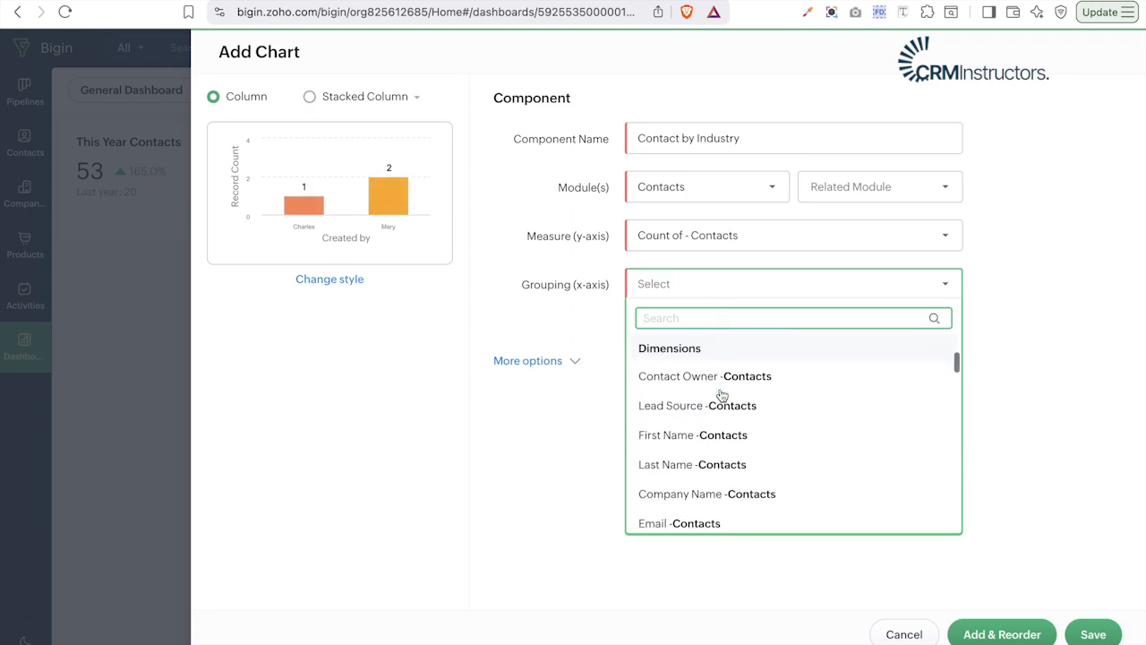
{"action": "type", "text": "ind"}
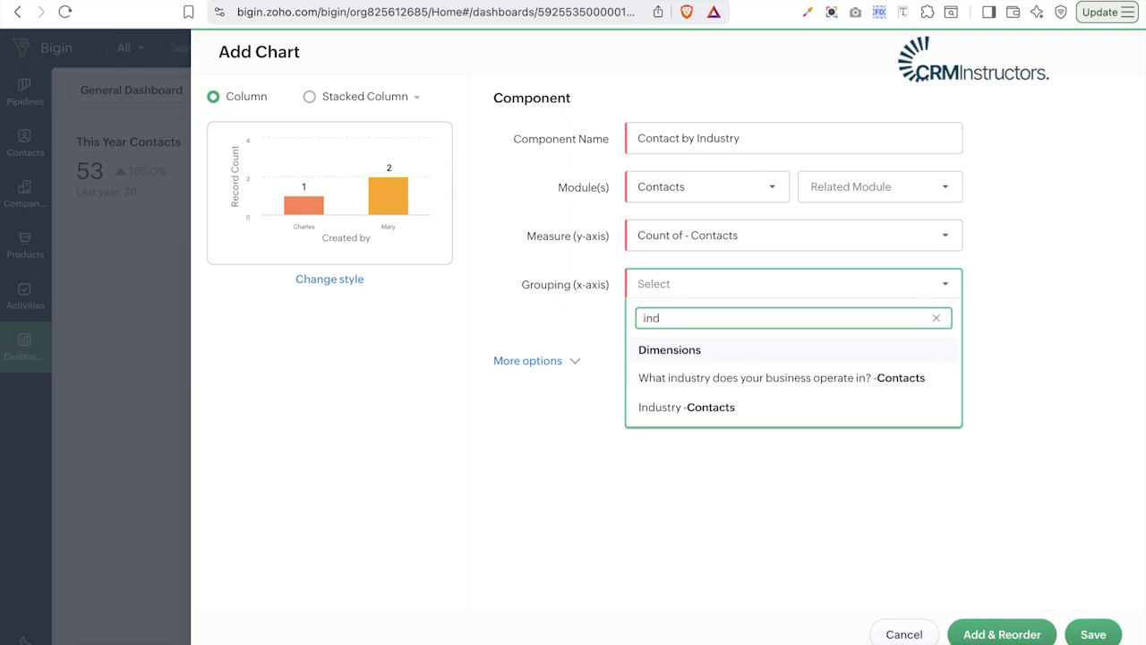
{"action": "left_click", "coordinate": [781, 407]}
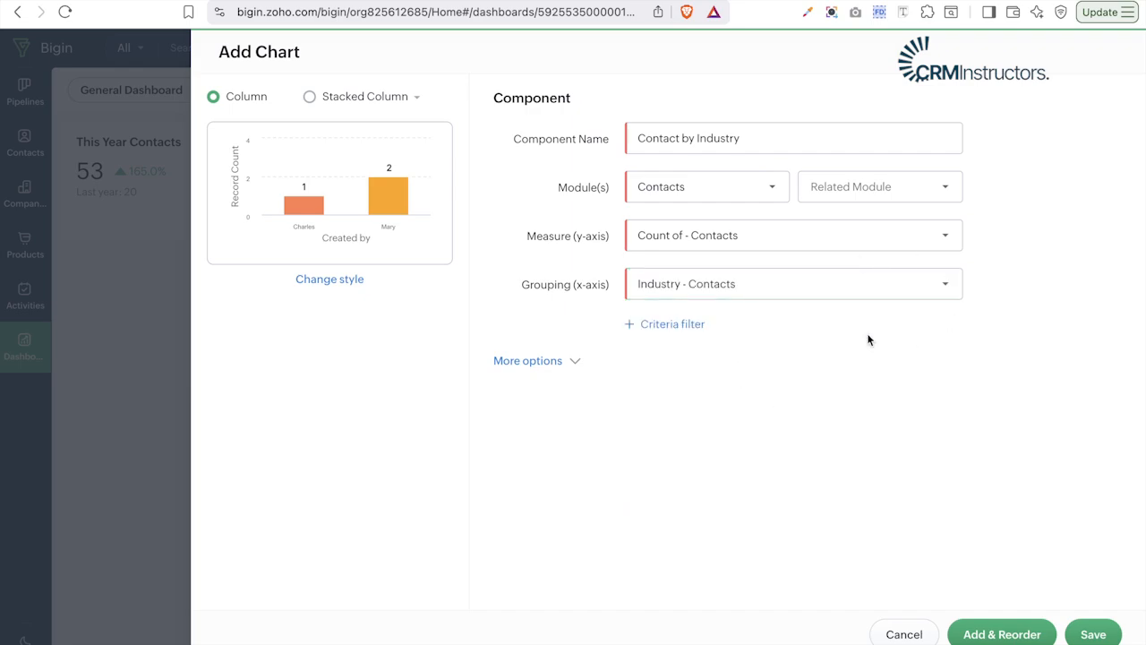
- Review the column chart's additional options for sorting and maximum grouping
{"action": "left_click", "coordinate": [566, 362]}
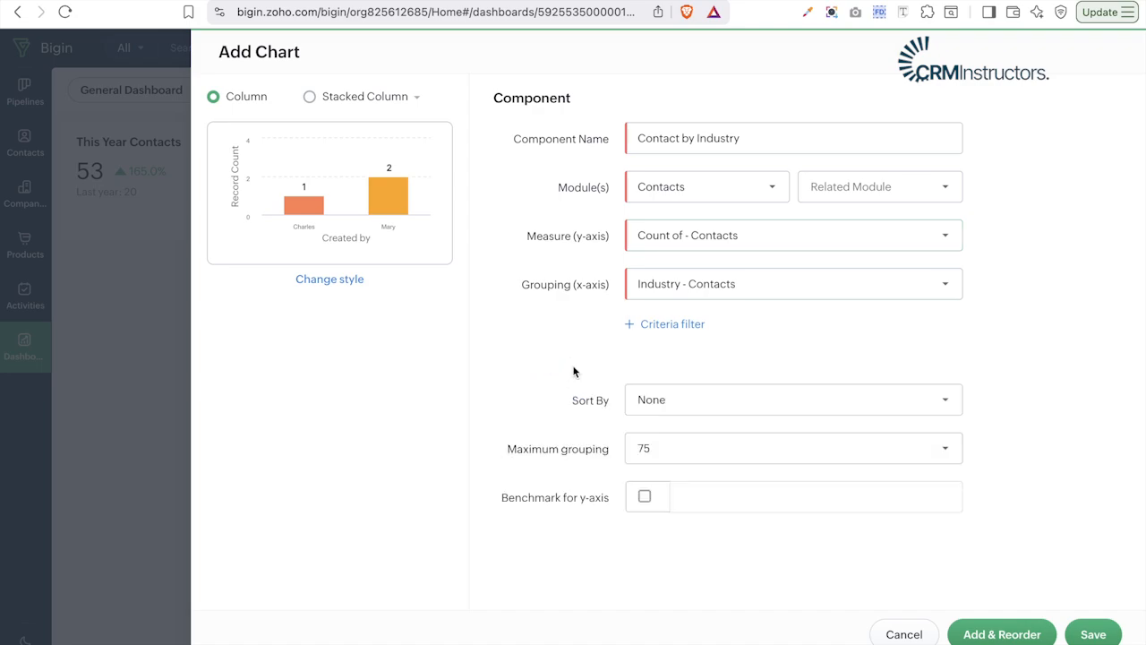
{"action": "left_click", "coordinate": [688, 399]}
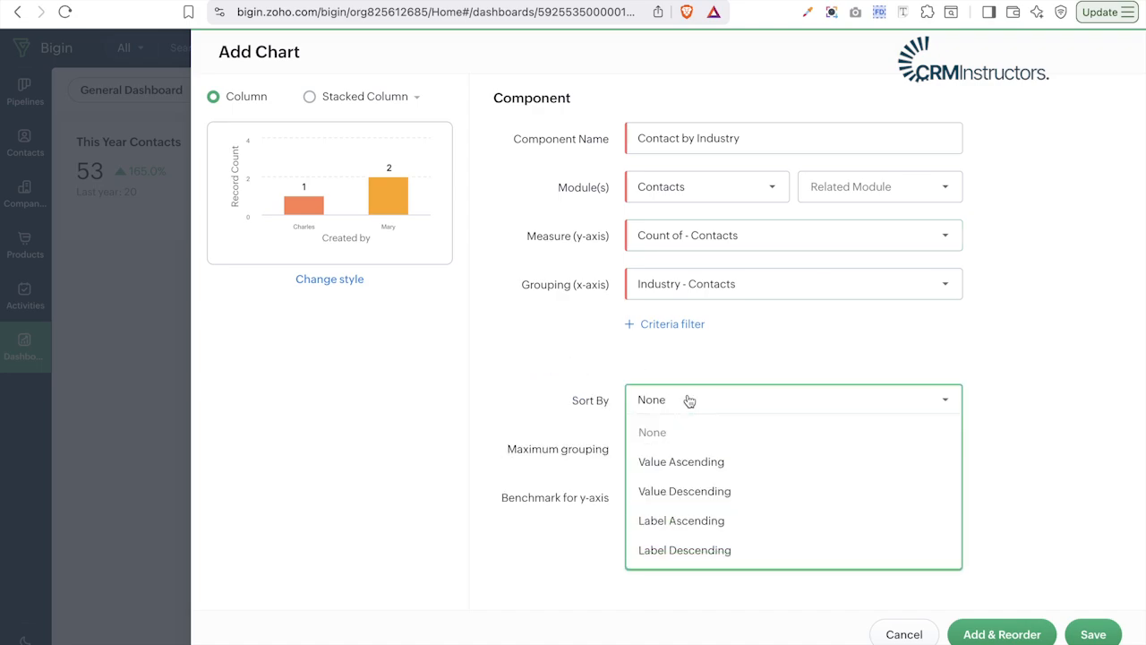
{"action": "left_click", "coordinate": [1131, 437]}
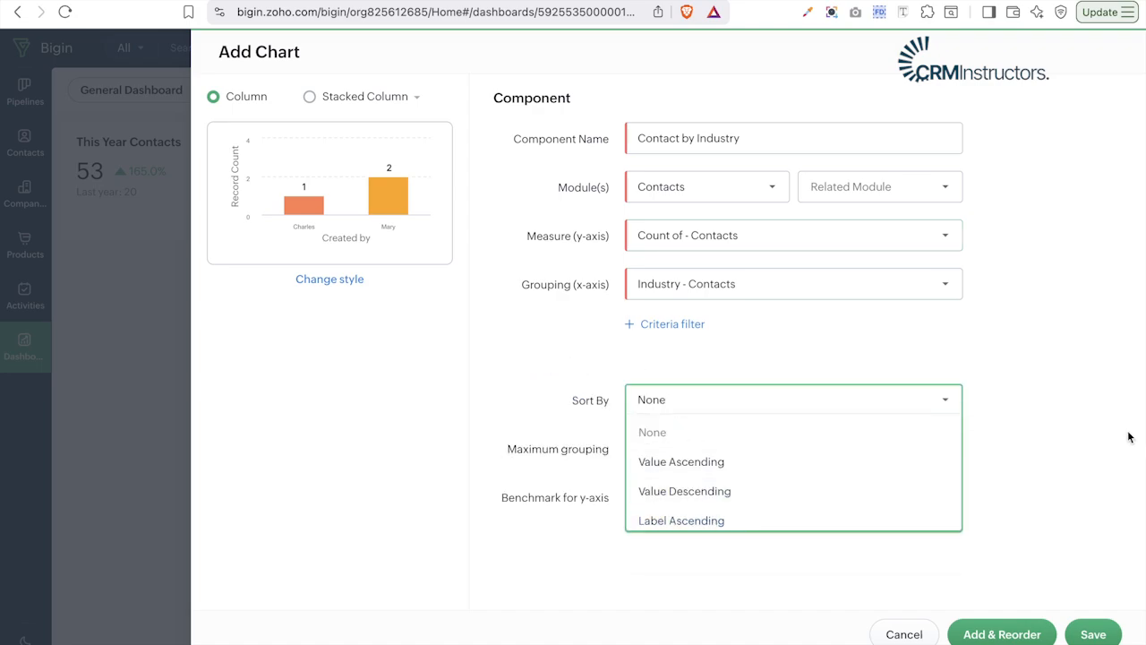
{"action": "left_click", "coordinate": [792, 457]}
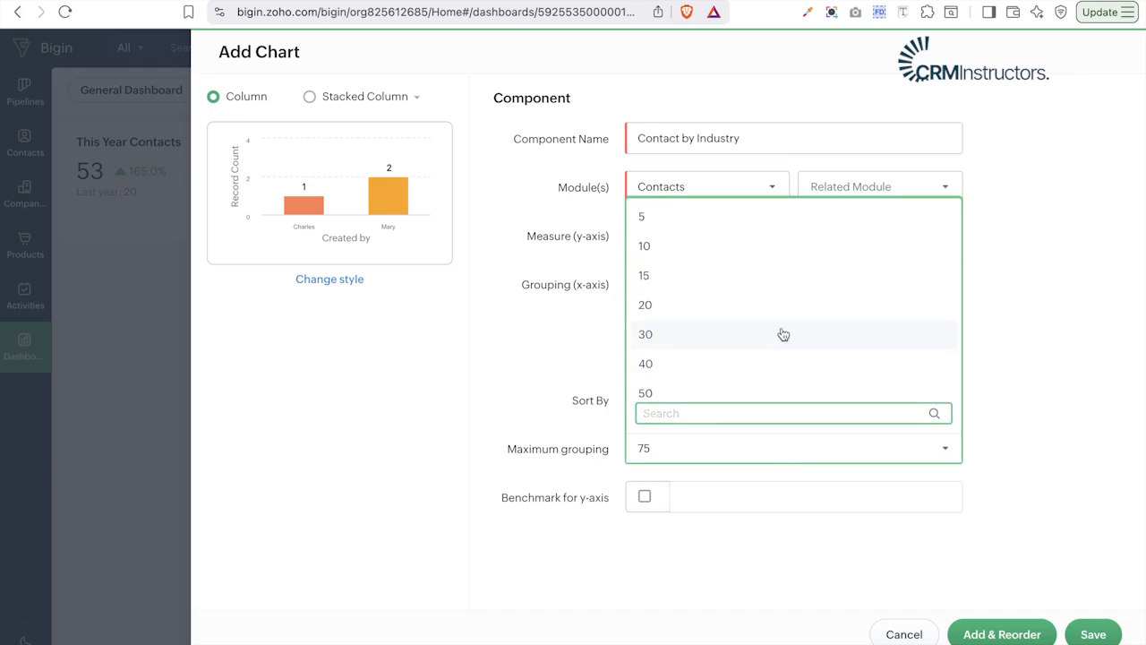
{"action": "left_click", "coordinate": [1049, 403]}
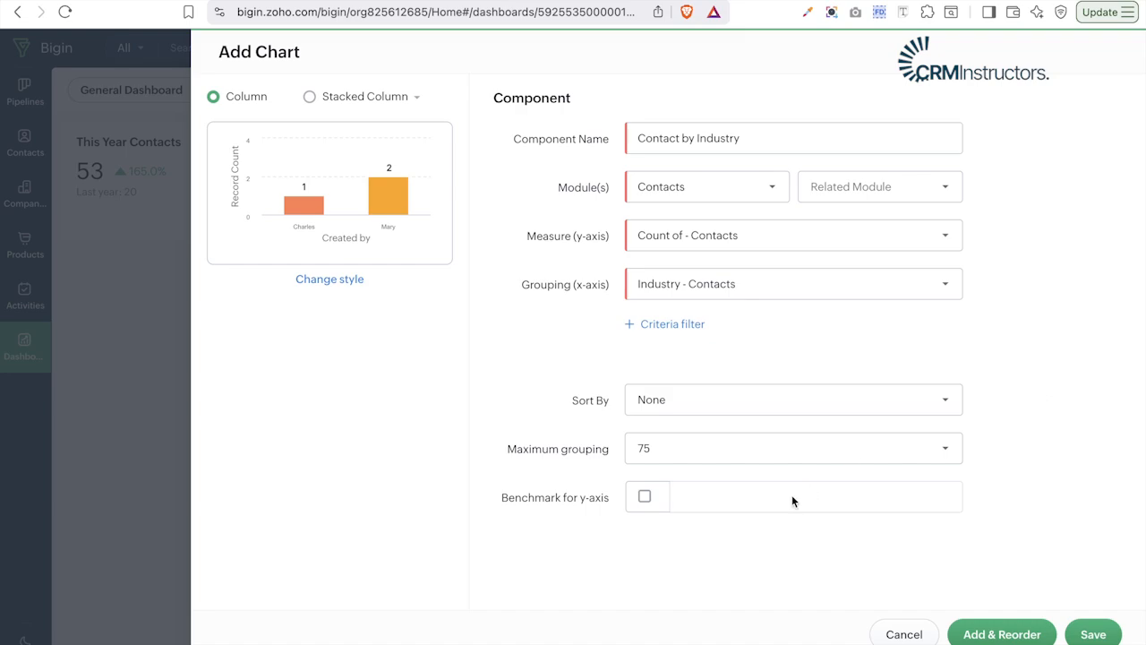
- Try the y-axis benchmark on the column chart and switch it off again
{"action": "left_click", "coordinate": [649, 500]}
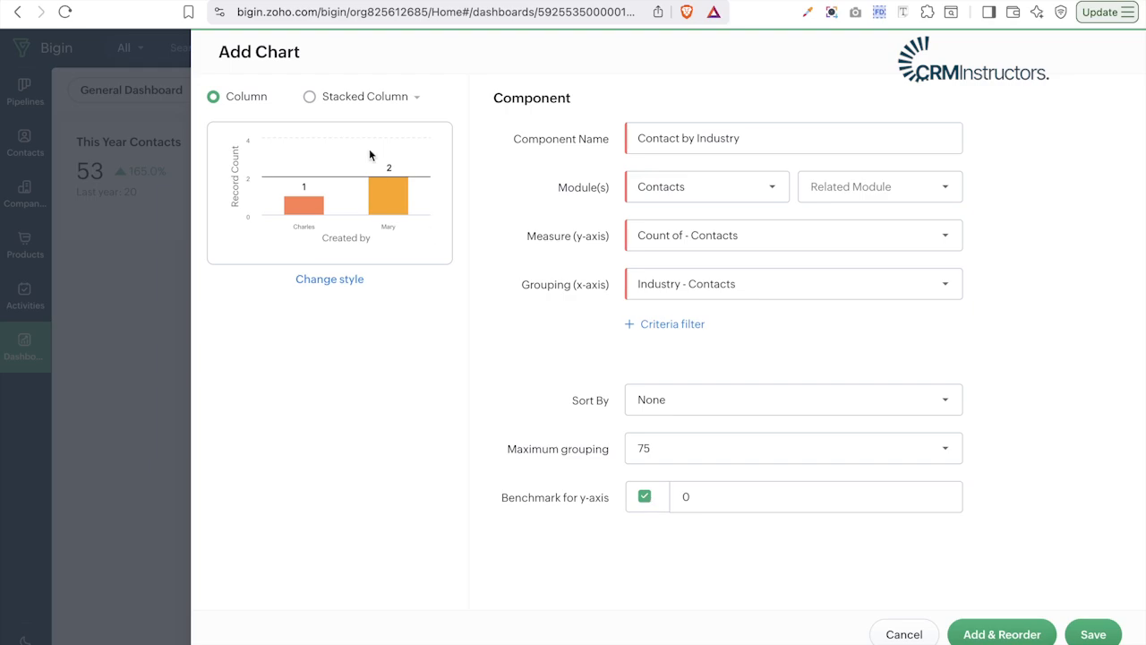
{"action": "left_click", "coordinate": [682, 491]}
{"action": "key", "text": "BackSpace"}
{"action": "left_click", "coordinate": [644, 496]}
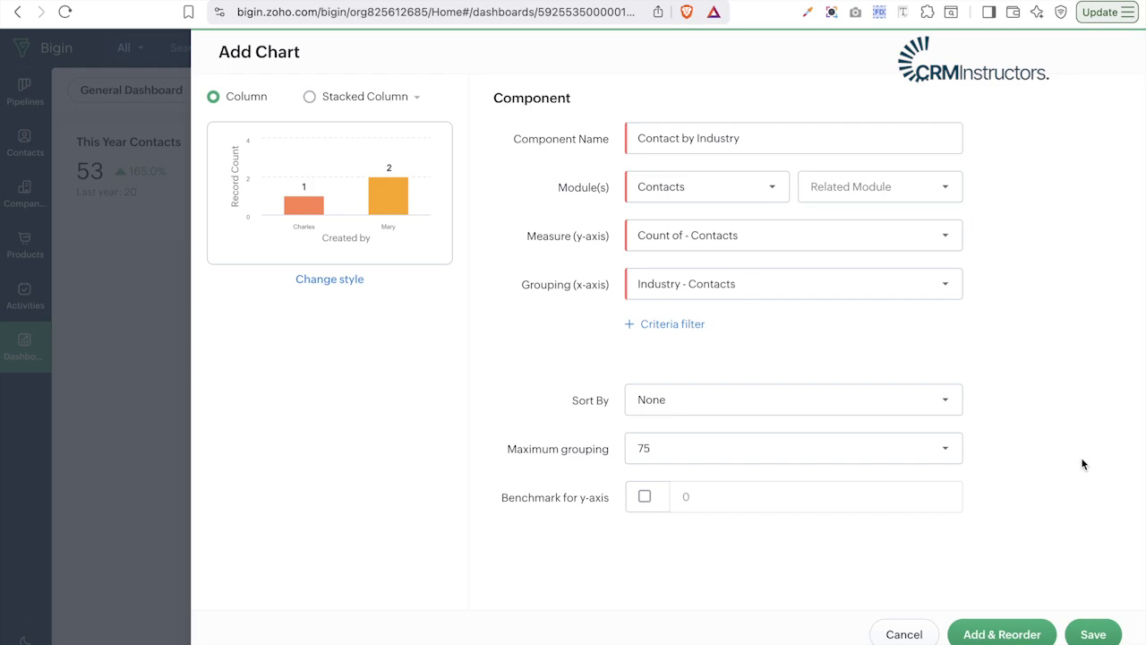
- Save the column chart to the dashboard and inspect the record counts of its industry bars
{"action": "left_click", "coordinate": [1091, 634]}
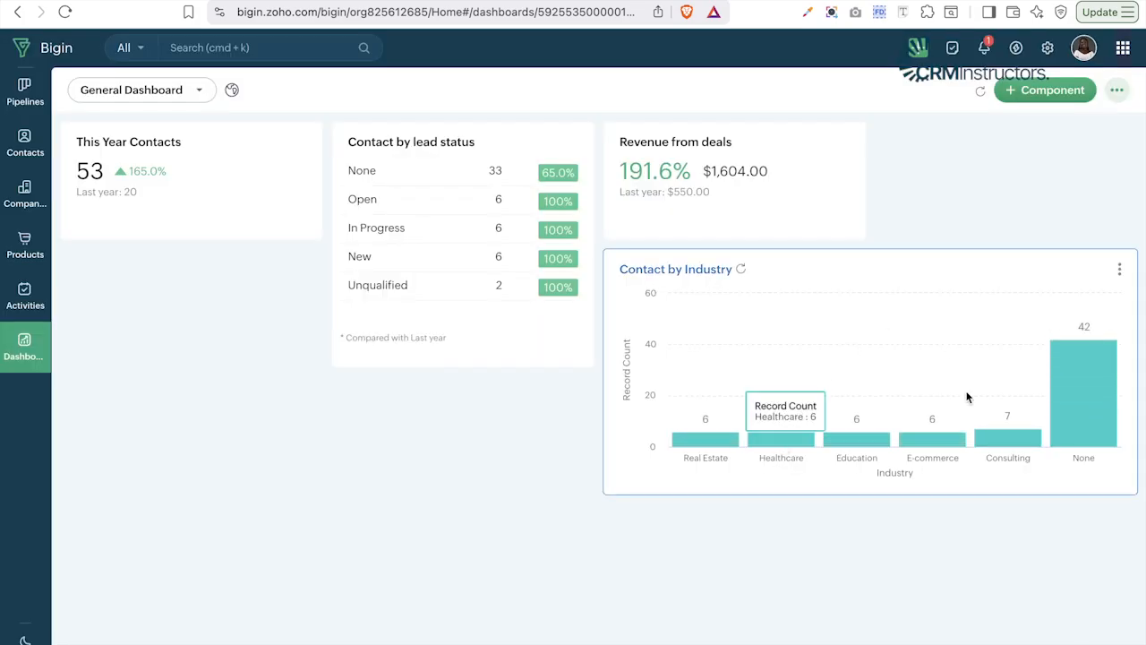
{"action": "mouse_move", "coordinate": [783, 423]}
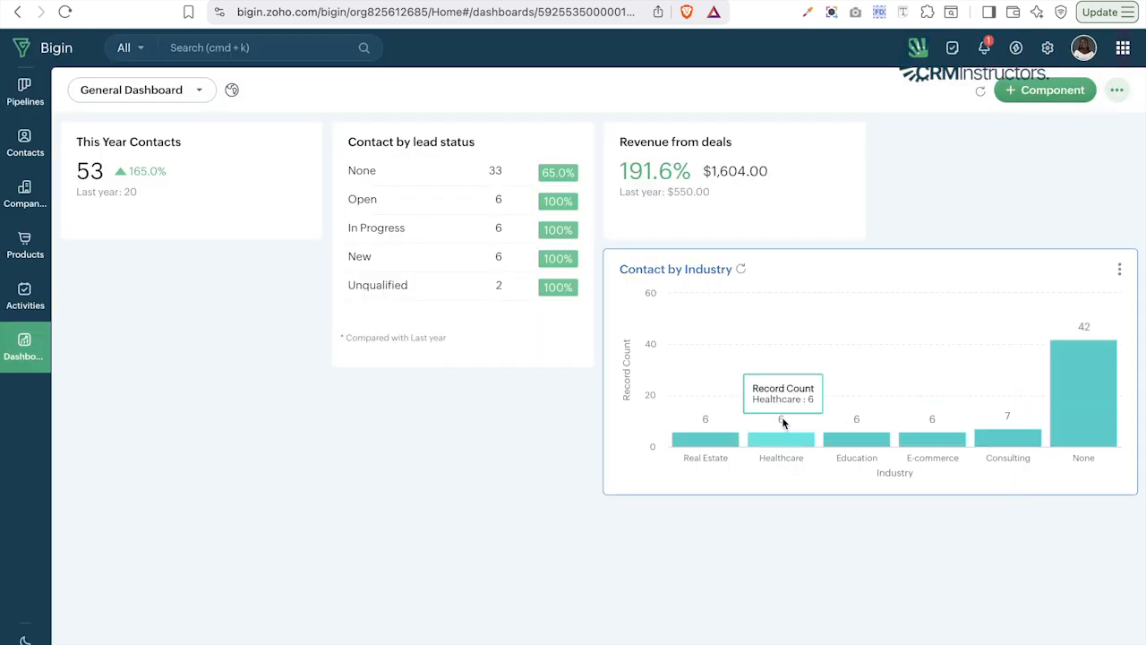
{"action": "mouse_move", "coordinate": [1094, 408]}
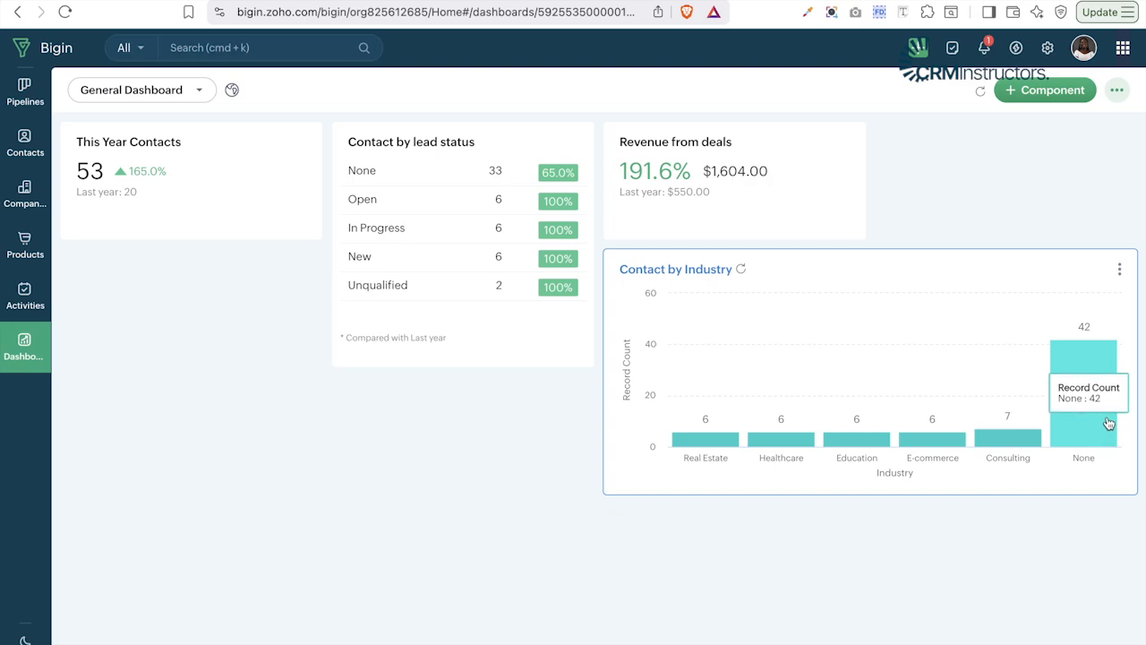
{"action": "mouse_move", "coordinate": [1024, 442]}
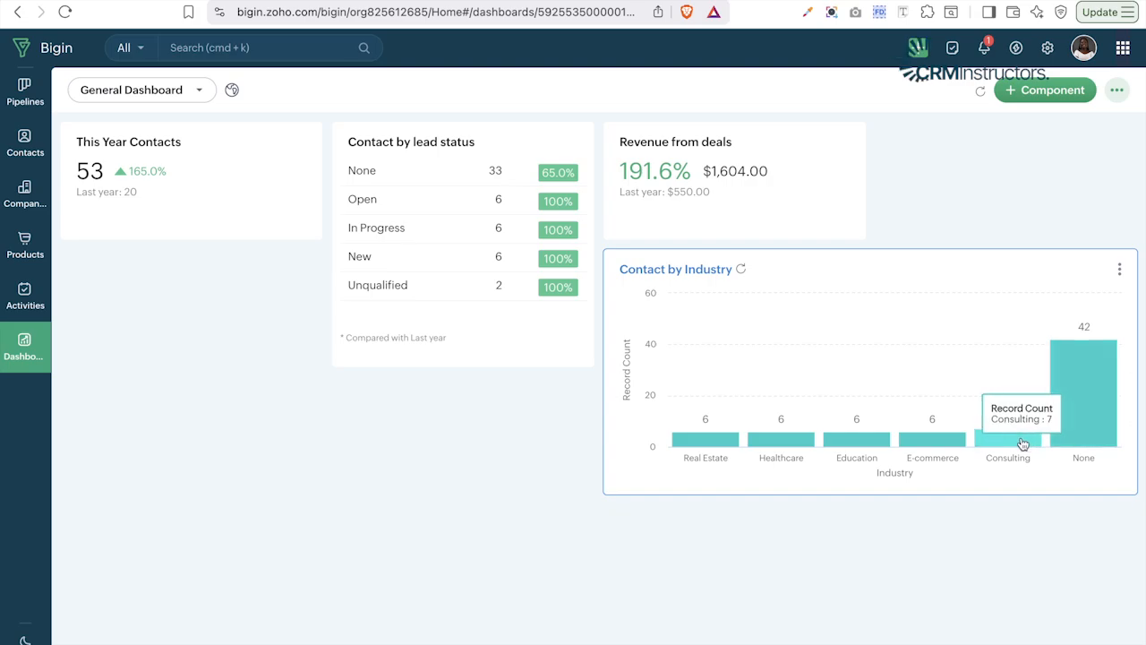
{"action": "mouse_move", "coordinate": [670, 439]}
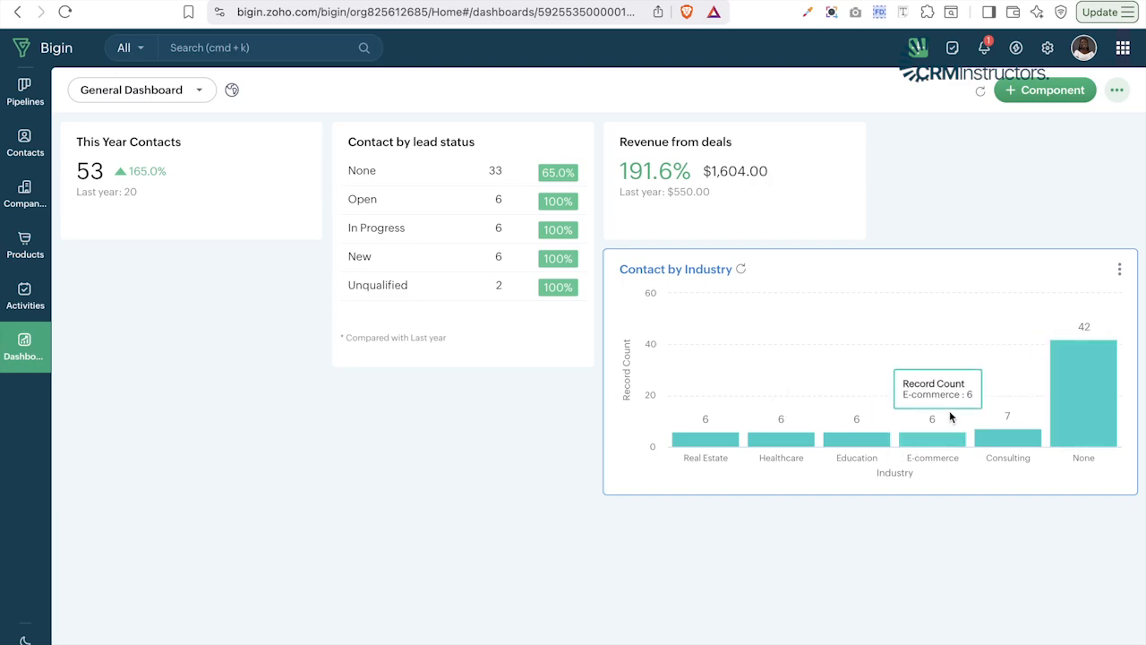
- Start a new pie chart component and name it "Contact by Industry"
{"action": "left_click", "coordinate": [1044, 89]}
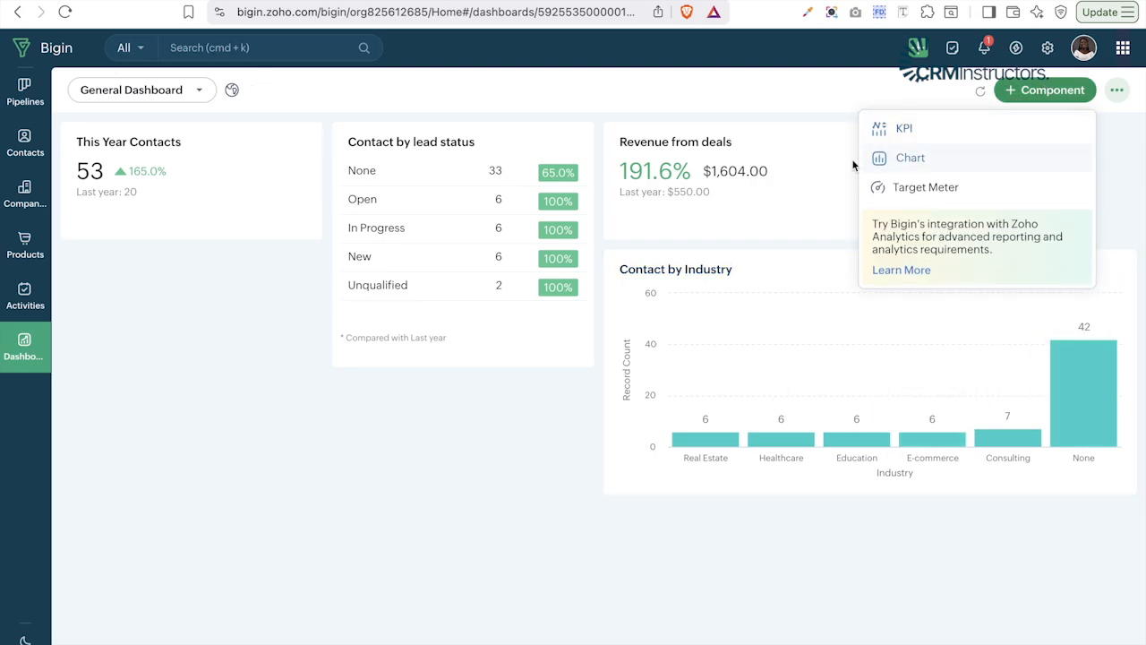
{"action": "left_click", "coordinate": [908, 162]}
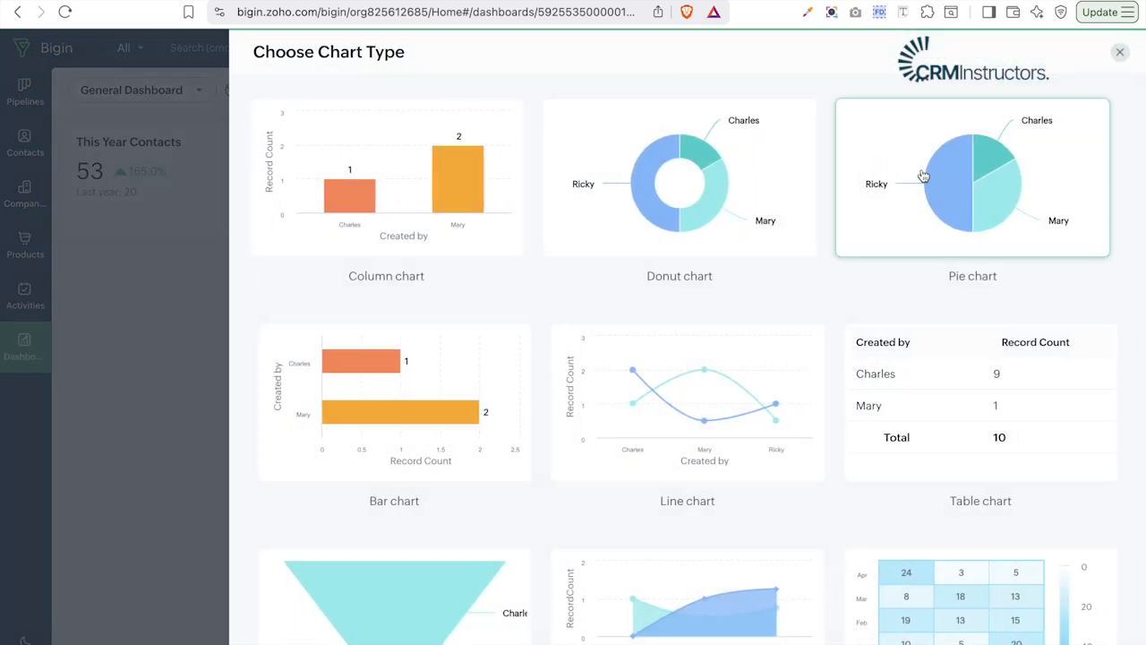
{"action": "left_click", "coordinate": [943, 205]}
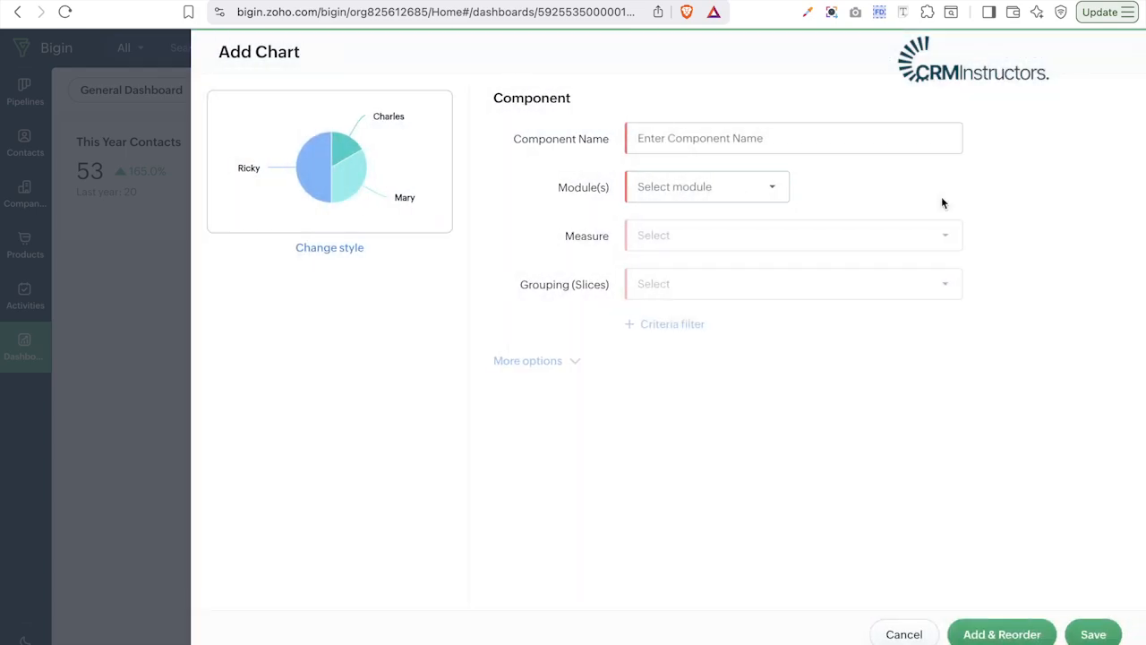
{"action": "left_click", "coordinate": [846, 144]}
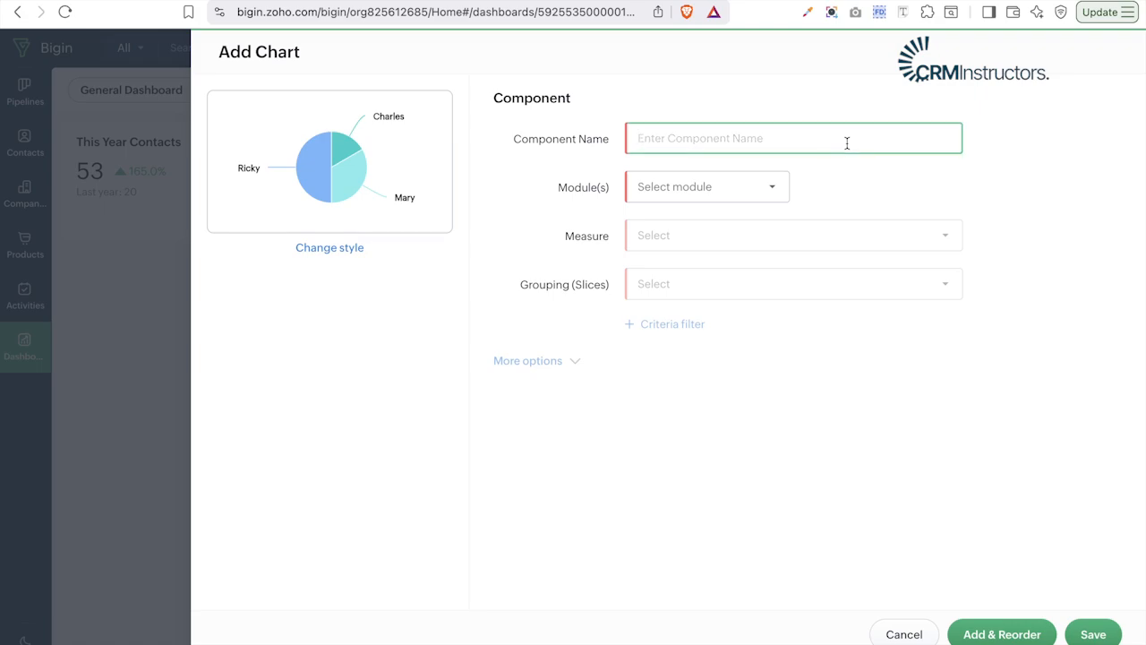
{"action": "key", "text": "Caps_Lock"}
{"action": "type", "text": "Contact by Industry"}
- Base the pie chart on the Contacts module with slices grouped by Industry - Contacts, and show its additional options
{"action": "left_click", "coordinate": [762, 187]}
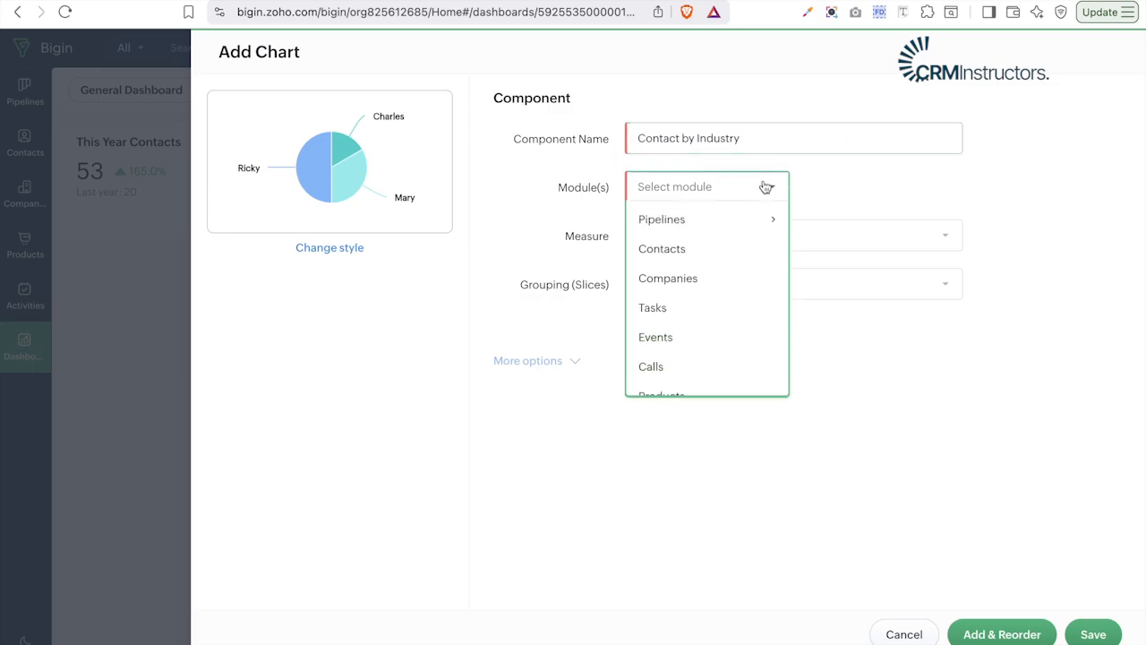
{"action": "left_click", "coordinate": [669, 255]}
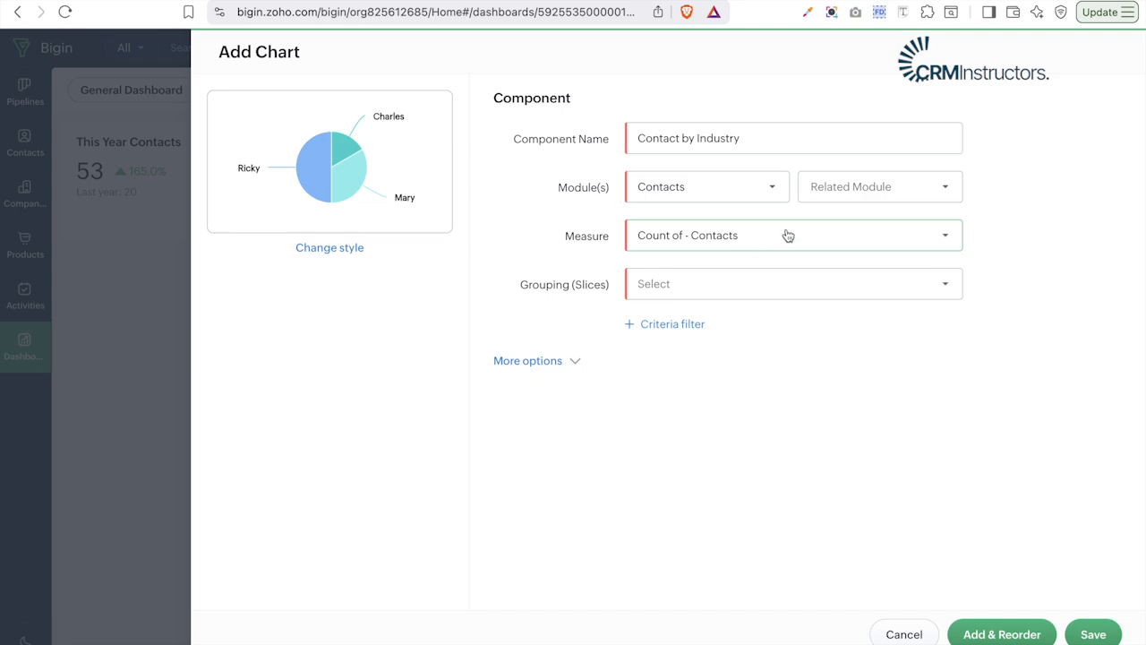
{"action": "left_click", "coordinate": [711, 295]}
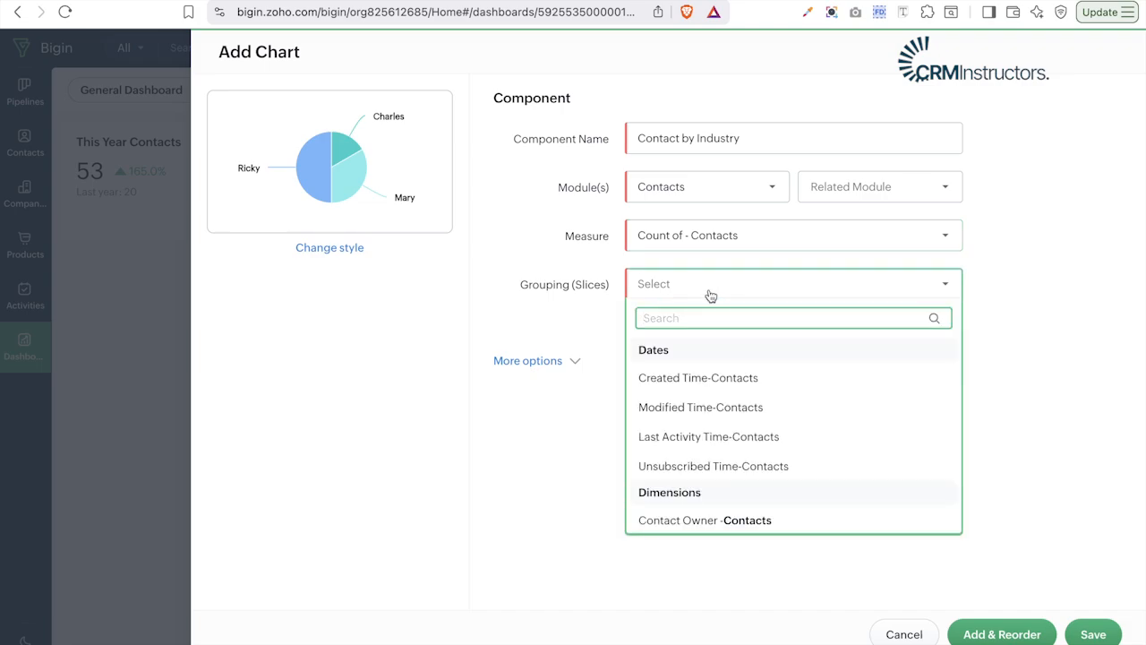
{"action": "type", "text": "indu"}
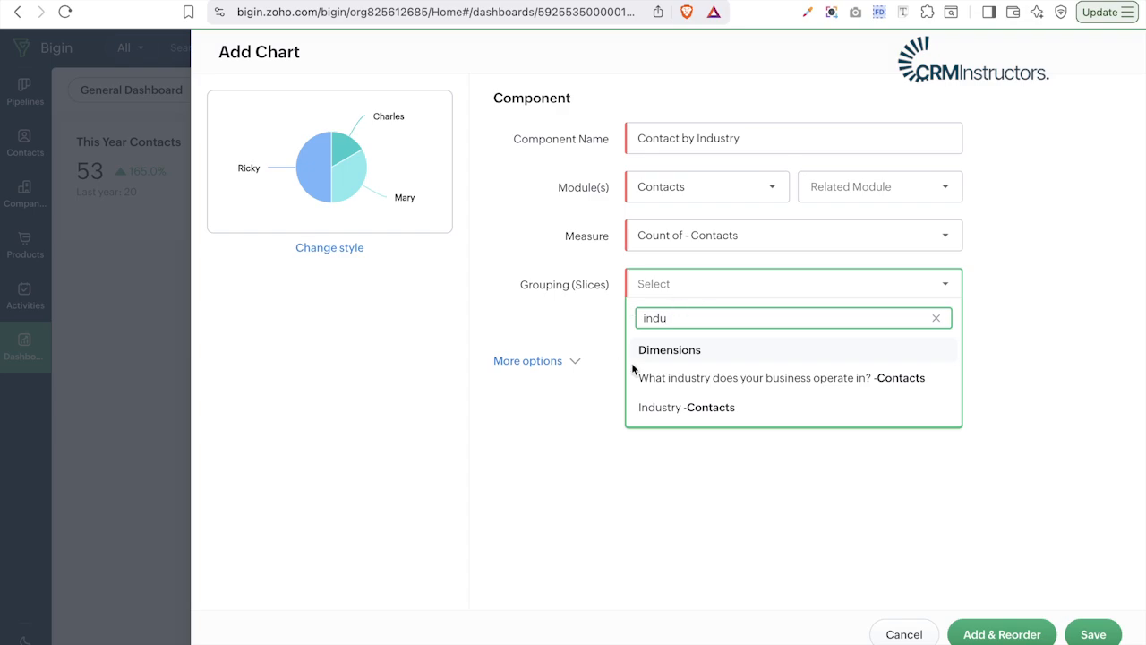
{"action": "left_click", "coordinate": [668, 408]}
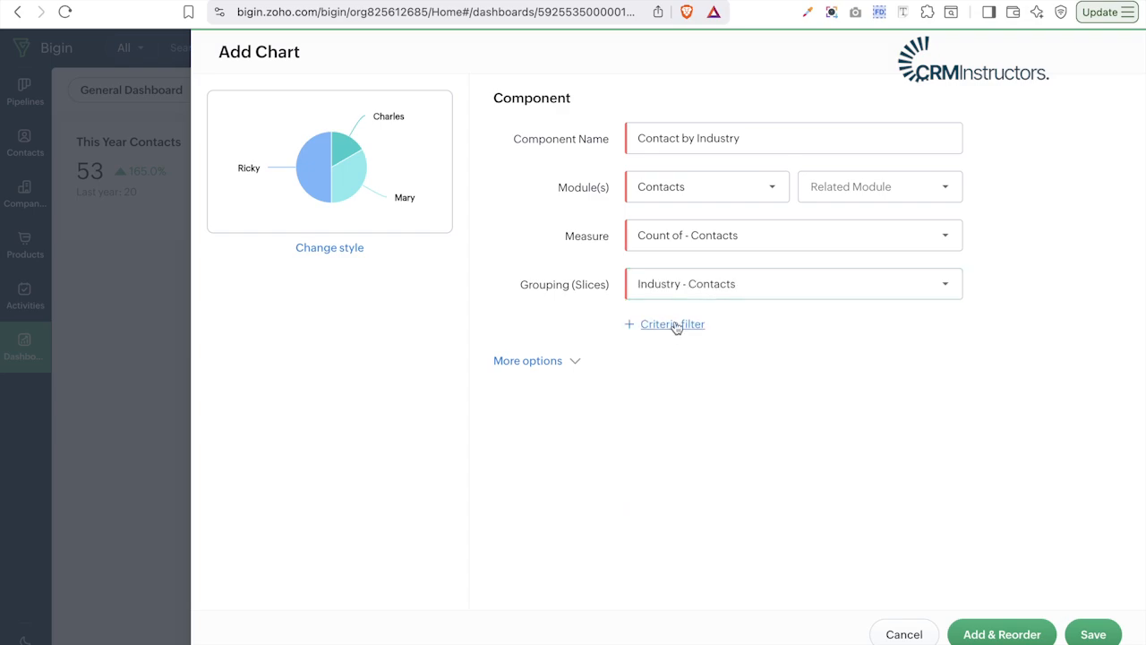
{"action": "left_click", "coordinate": [575, 361]}
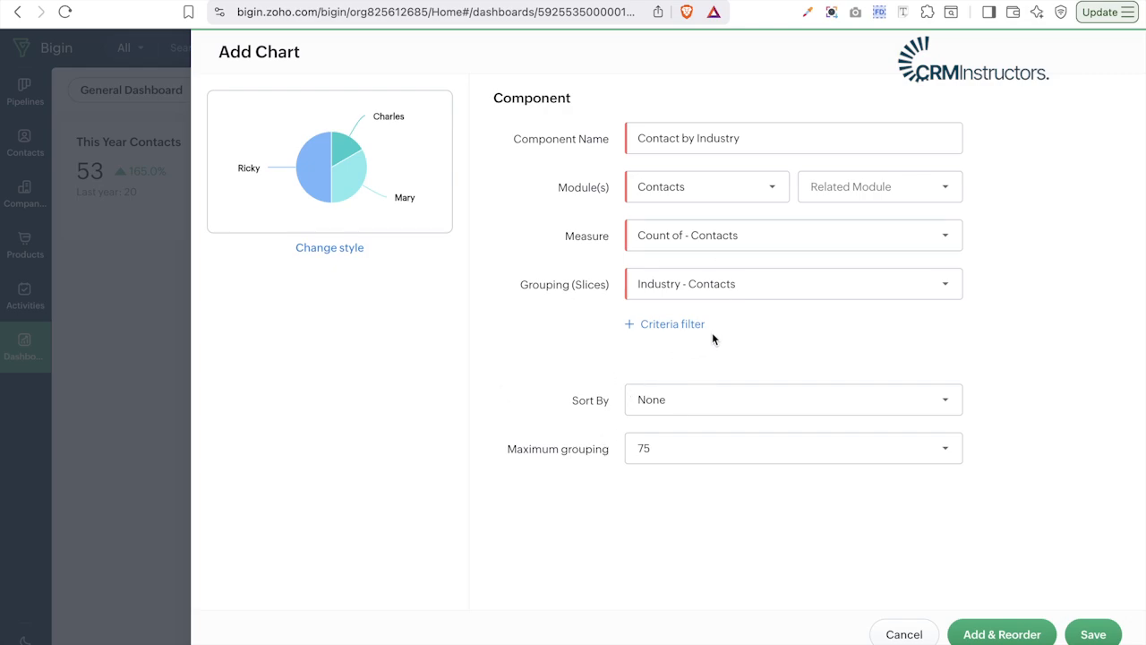
- Rename the pie chart component to "Contact by Industry 2" and save it to the dashboard
{"action": "left_click", "coordinate": [1098, 635]}
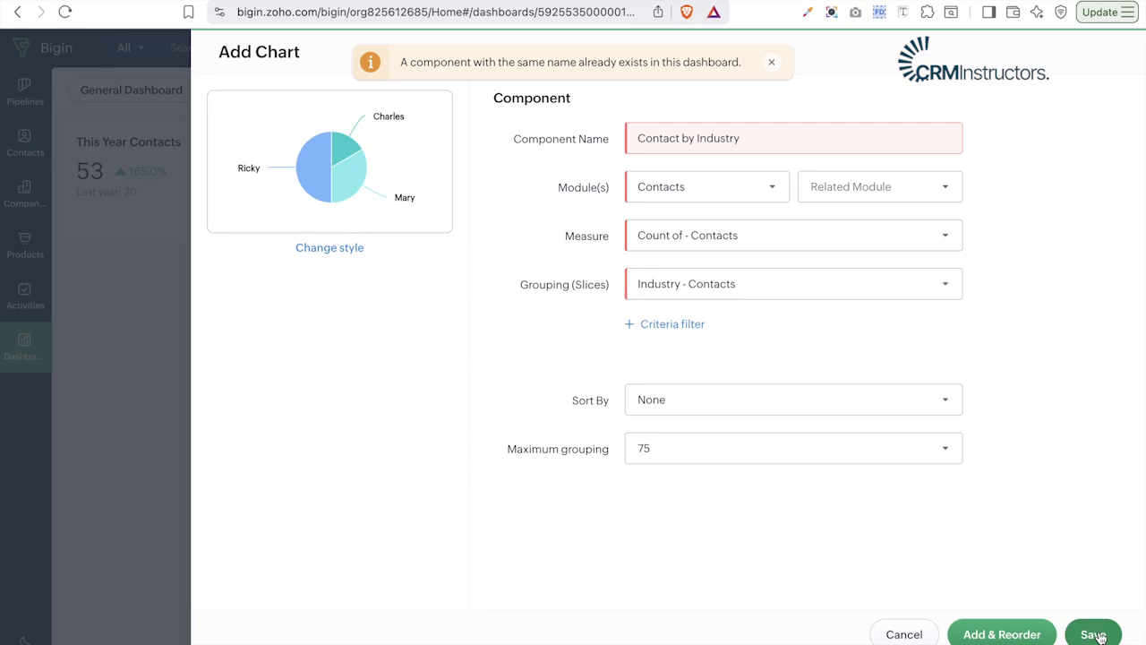
{"action": "left_click", "coordinate": [787, 142]}
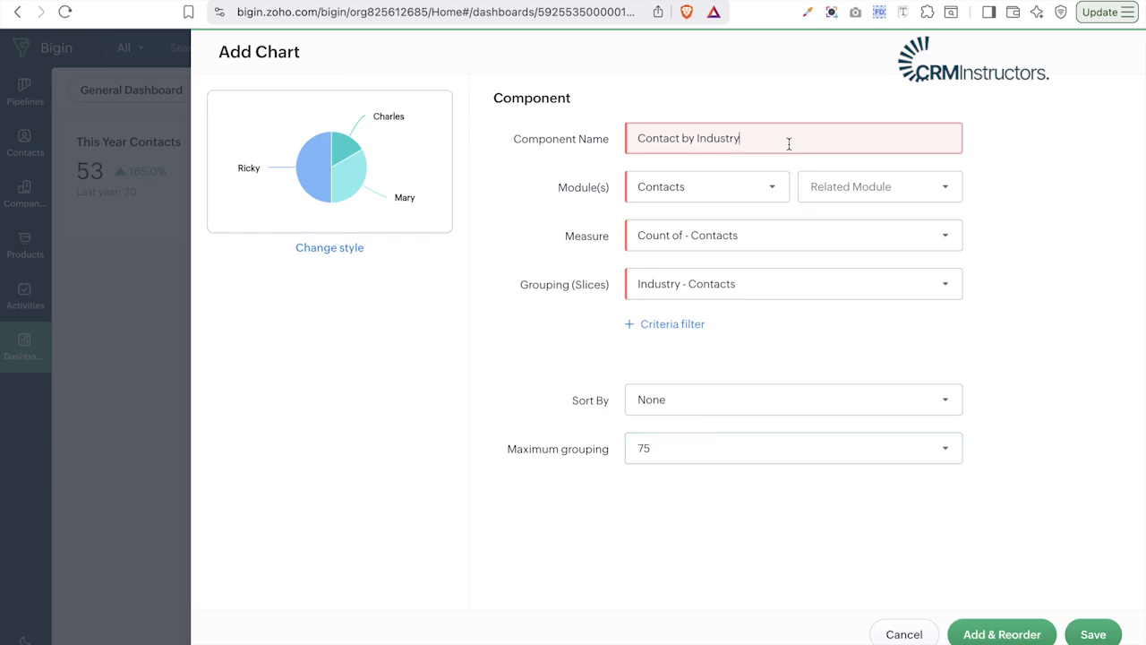
{"action": "type", "text": "2"}
{"action": "left_click", "coordinate": [1085, 634]}
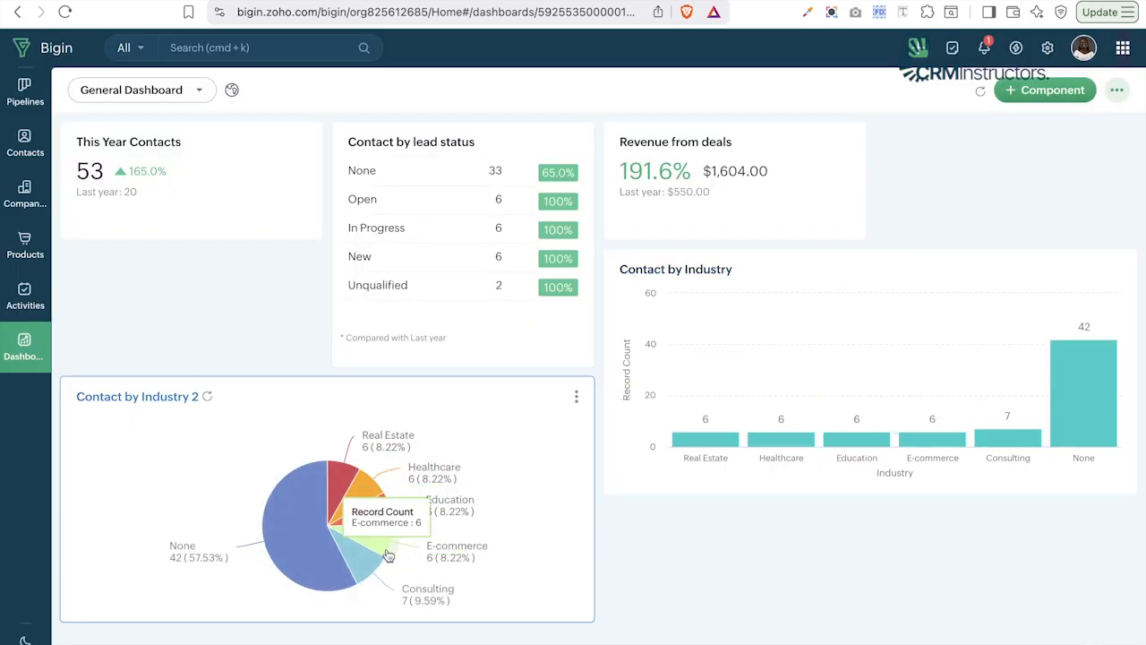
- Start a new heat map chart component and name it "Contact by Task"
{"action": "left_click", "coordinate": [1044, 89]}
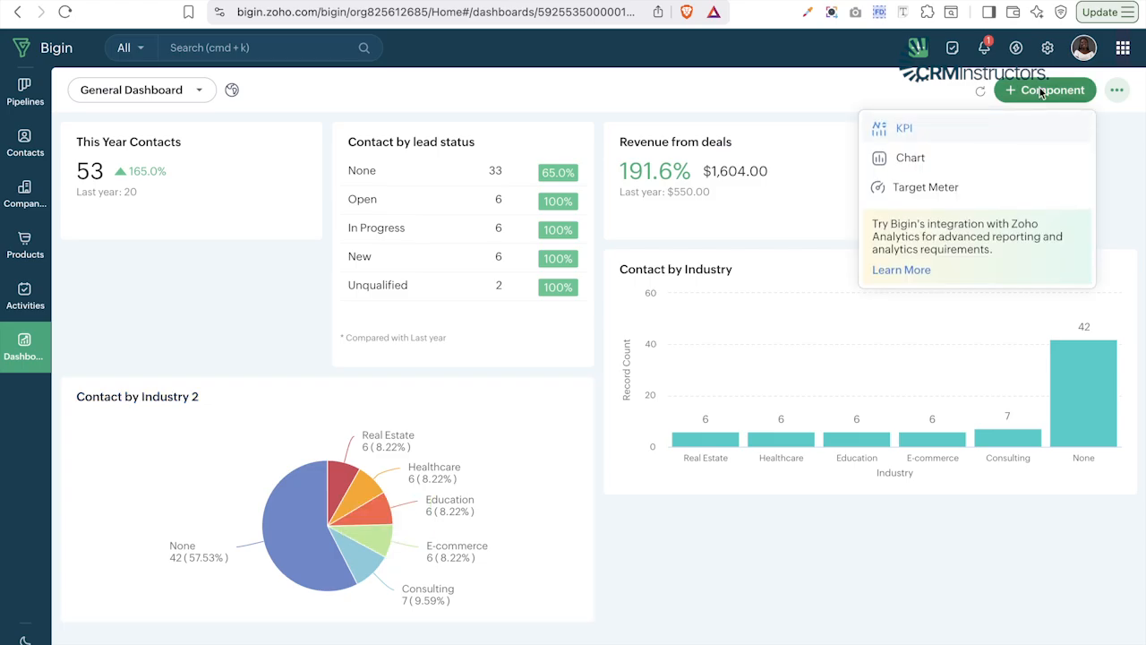
{"action": "left_click", "coordinate": [913, 158]}
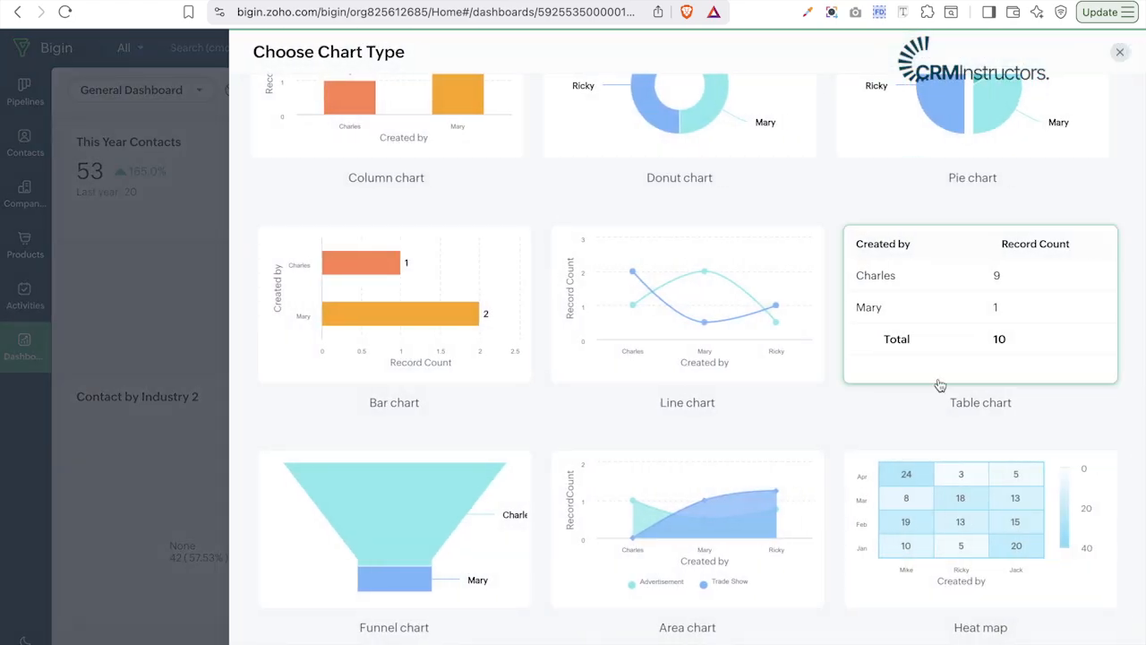
{"action": "left_click", "coordinate": [948, 555]}
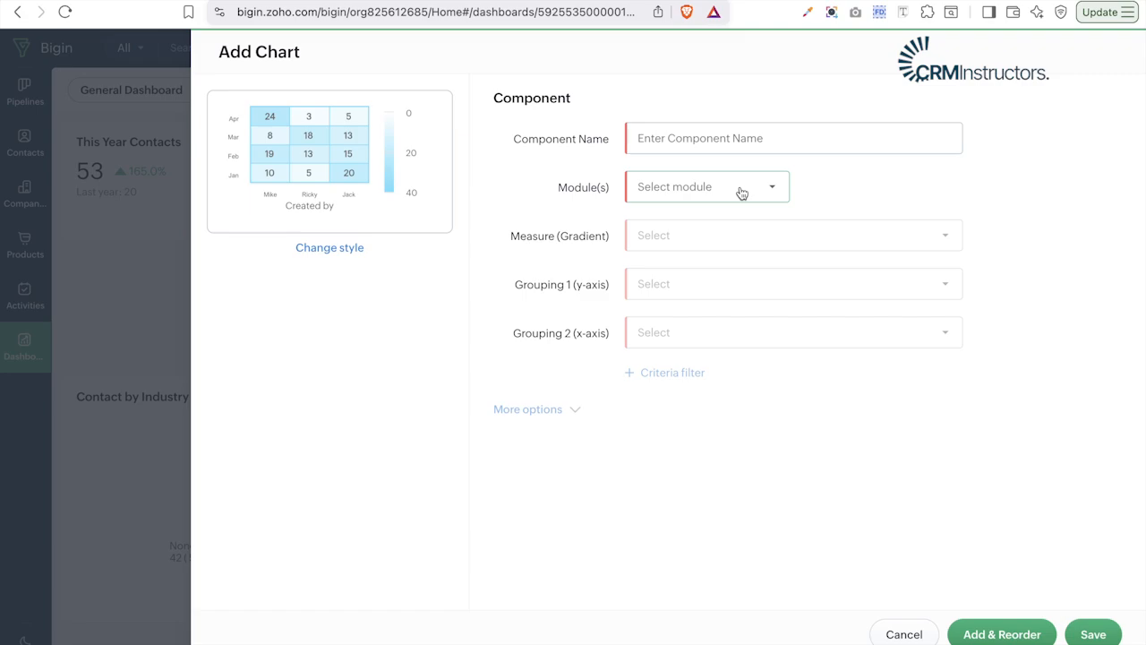
{"action": "left_click", "coordinate": [726, 137]}
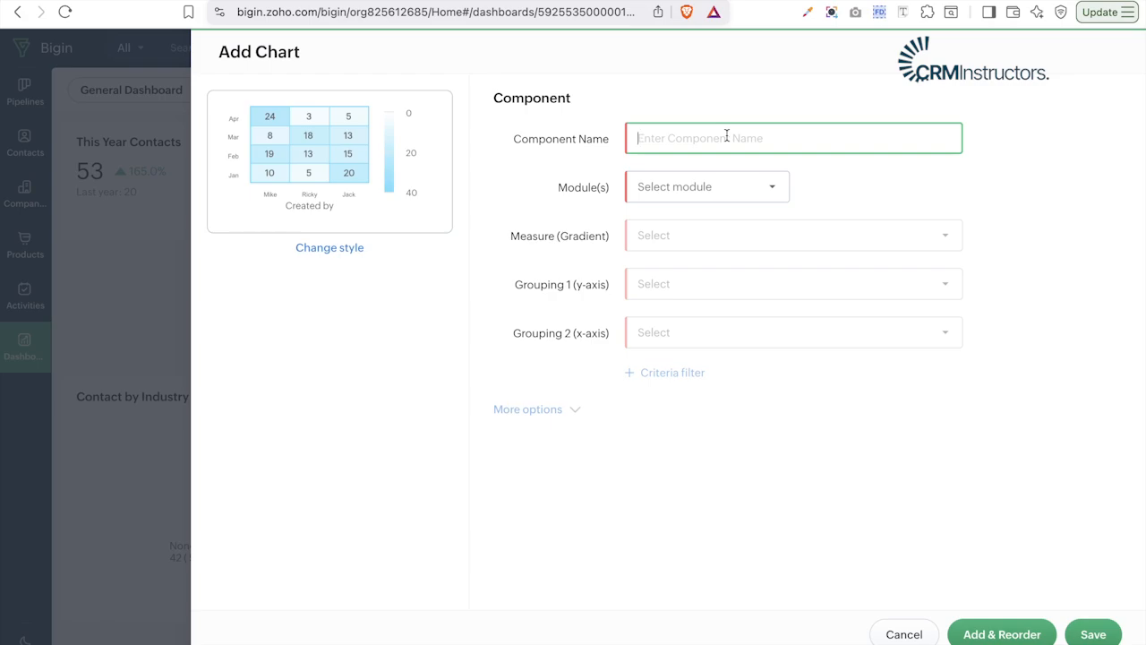
{"action": "type", "text": "Contact by Task"}
- Set the heat map's module to Contacts with related module Tasks, measuring Count of - Contacts
{"action": "left_click", "coordinate": [722, 190]}
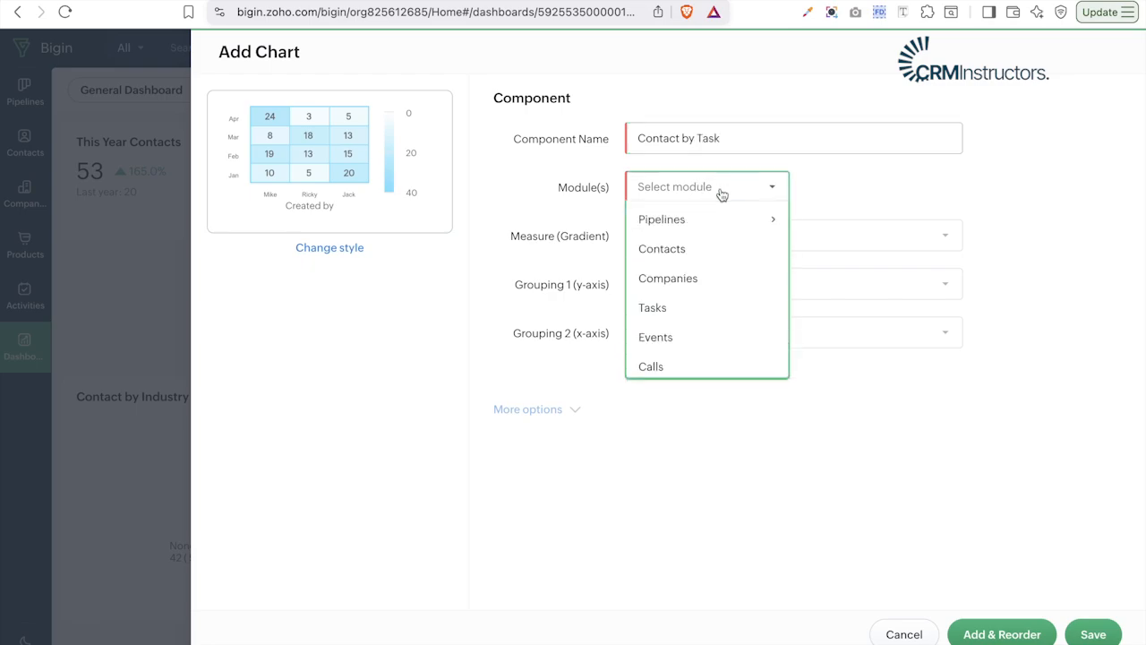
{"action": "left_click", "coordinate": [708, 251]}
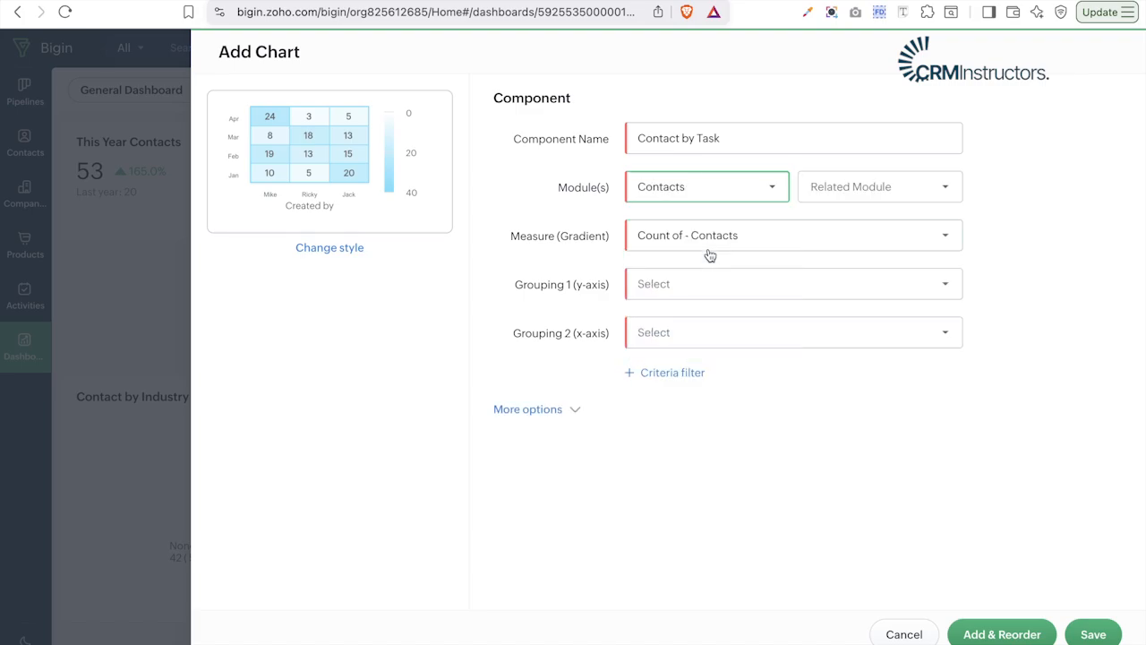
{"action": "left_click", "coordinate": [816, 186]}
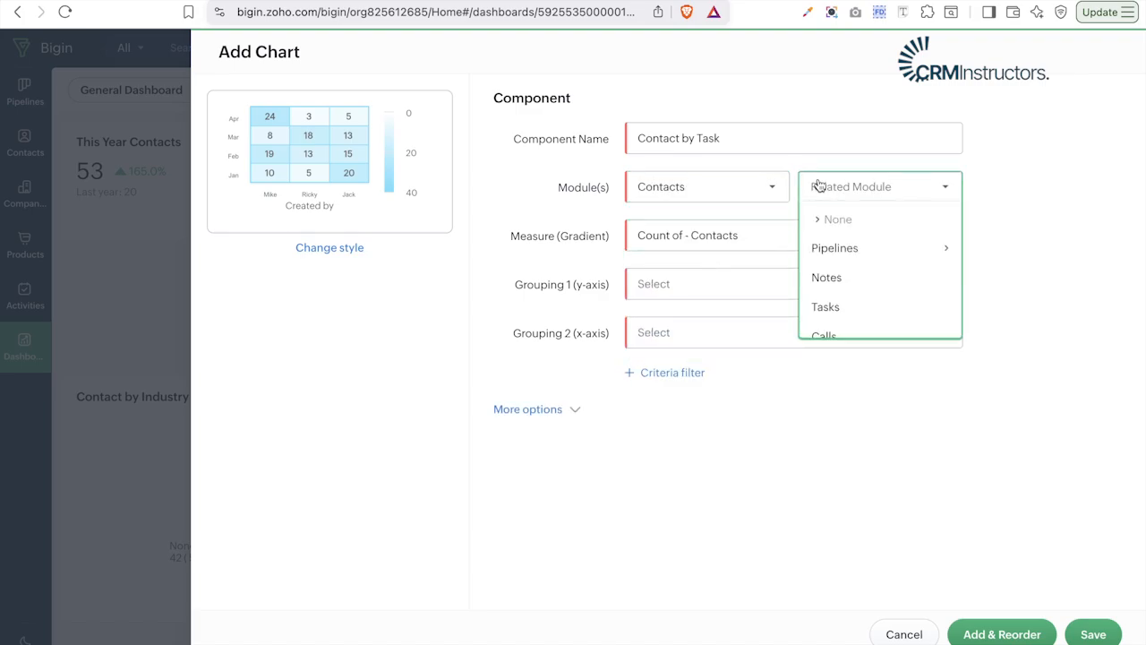
{"action": "left_click", "coordinate": [825, 305]}
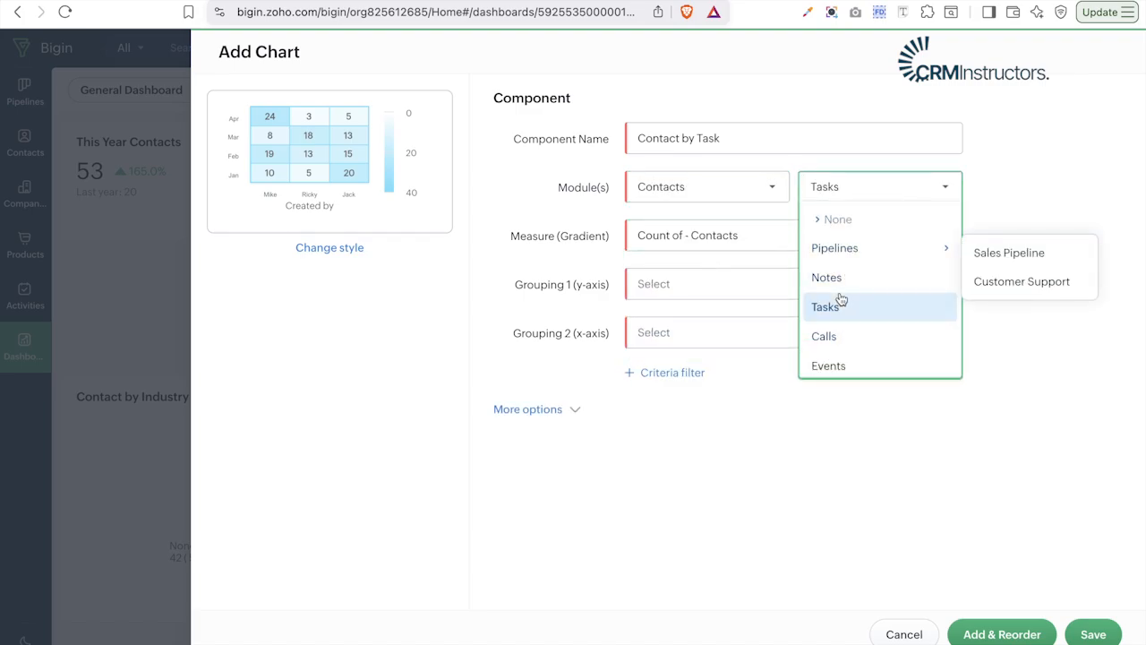
{"action": "left_click", "coordinate": [674, 246]}
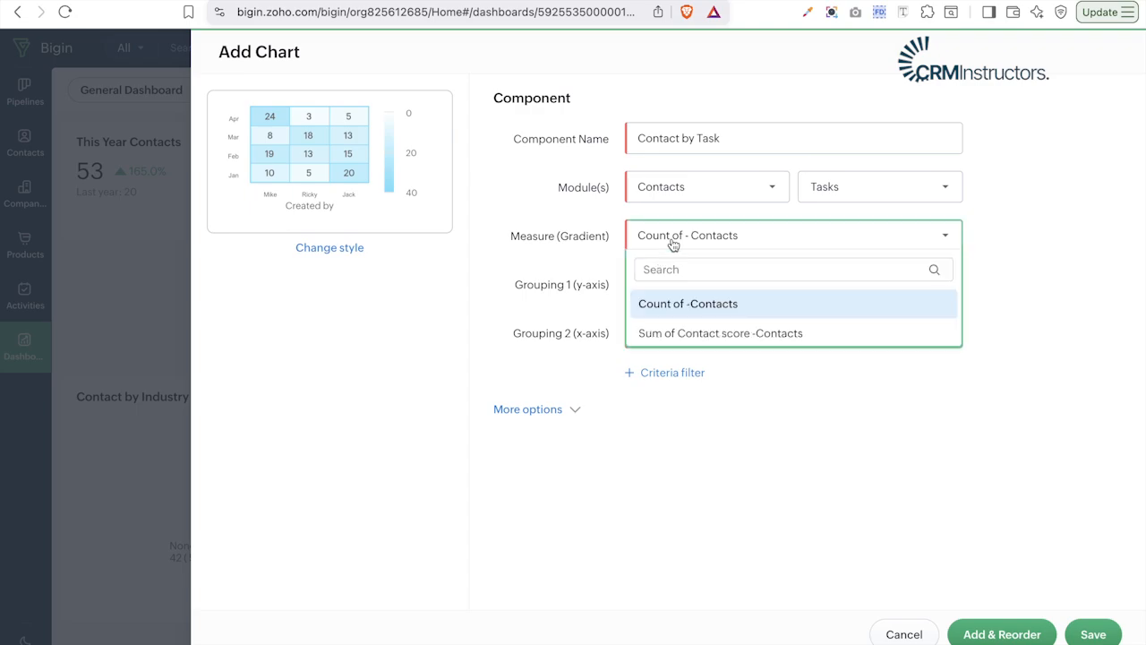
{"action": "left_click", "coordinate": [715, 308]}
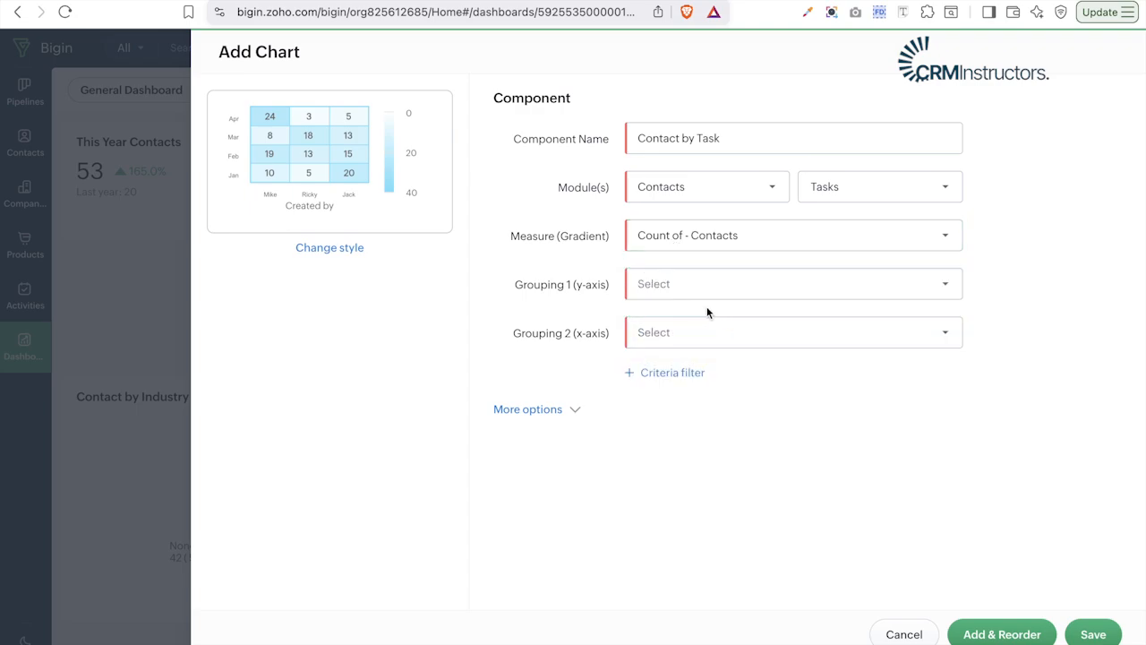
- Group the heat map's y-axis by the contacts' Created Time by year
{"action": "left_click", "coordinate": [704, 300]}
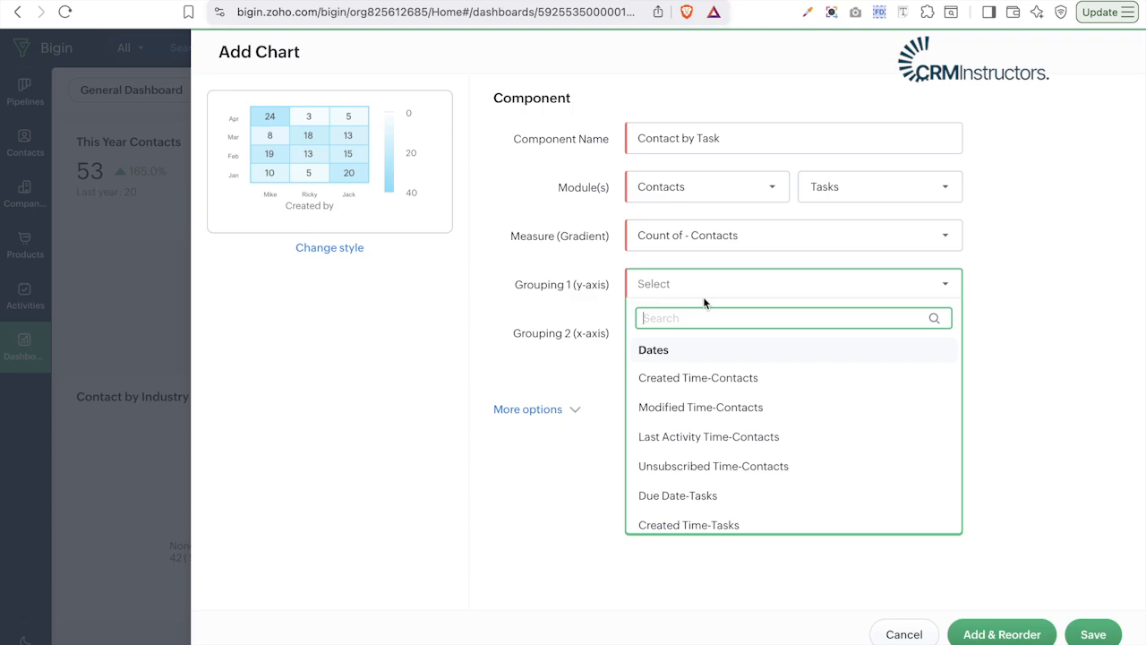
{"action": "mouse_move", "coordinate": [716, 384]}
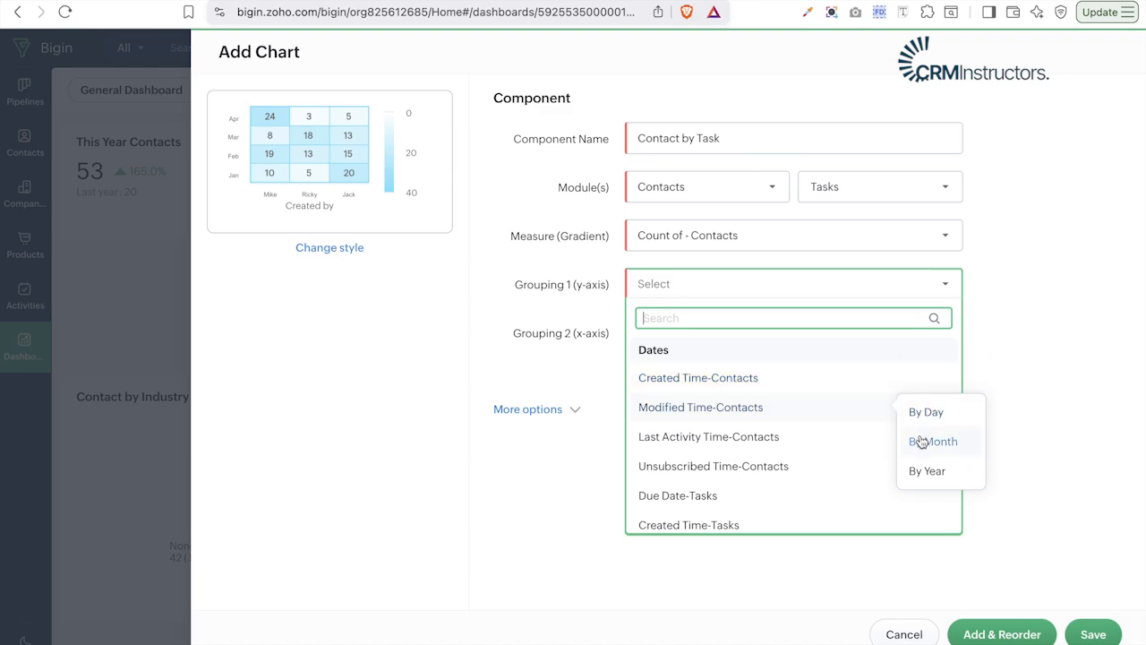
{"action": "left_click", "coordinate": [927, 441]}
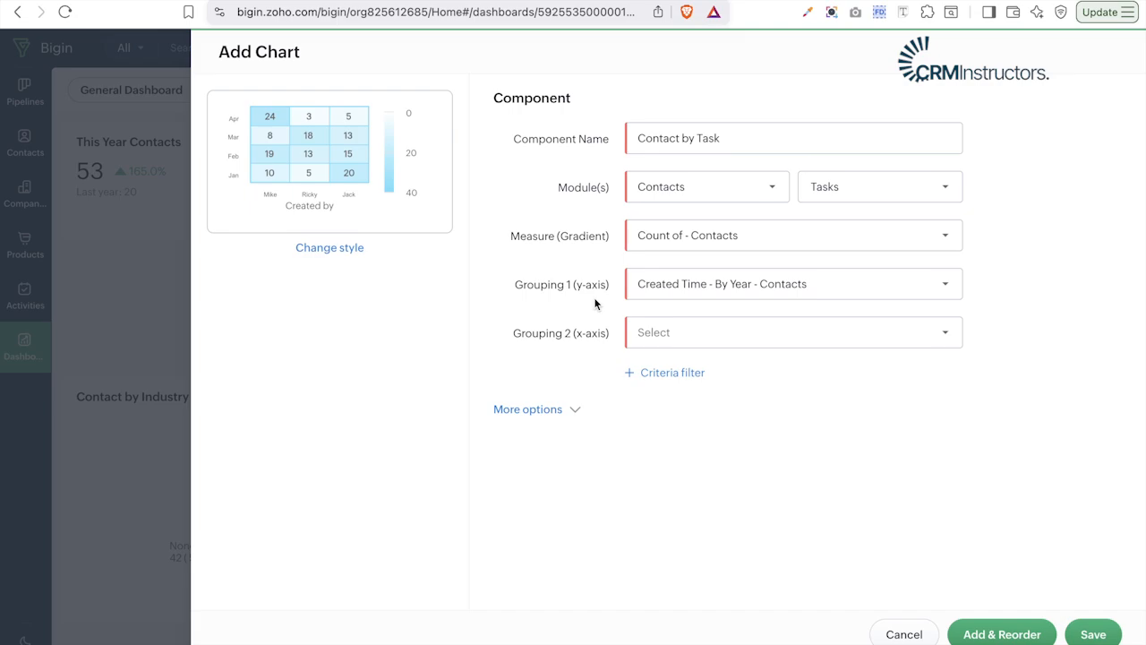
- Group the heat map's x-axis by the tasks' Created Time by year and save the chart to the dashboard
{"action": "left_click", "coordinate": [695, 346]}
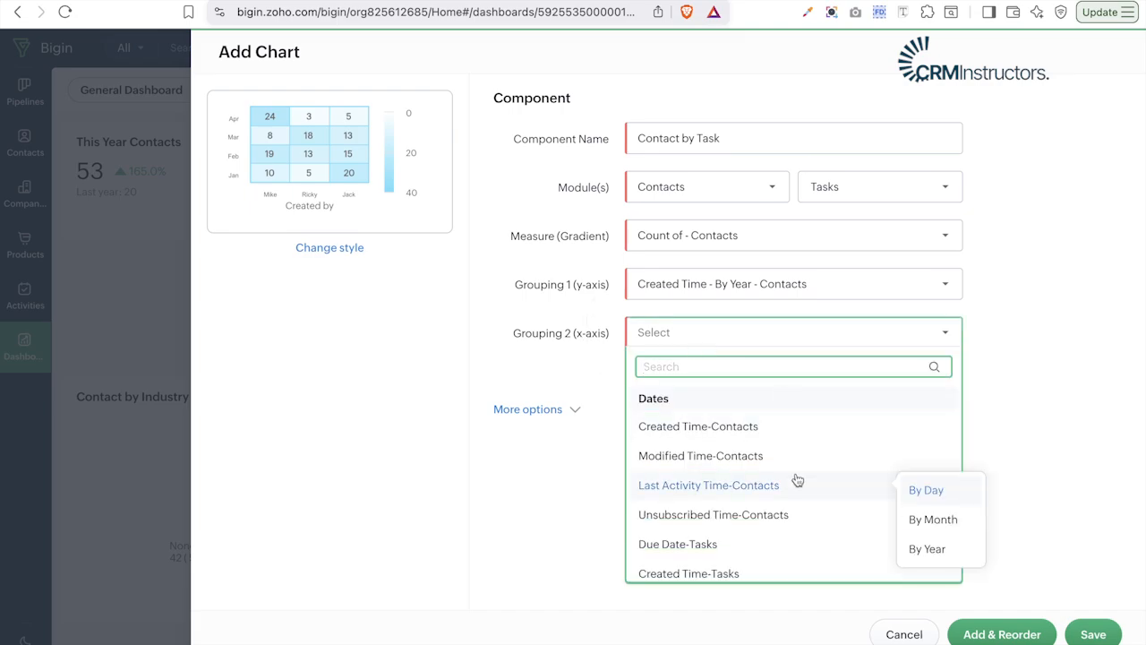
{"action": "scroll", "coordinate": [795, 479], "scroll_direction": "down", "scroll_amount": 3}
{"action": "scroll", "coordinate": [797, 480], "scroll_direction": "down", "scroll_amount": 4}
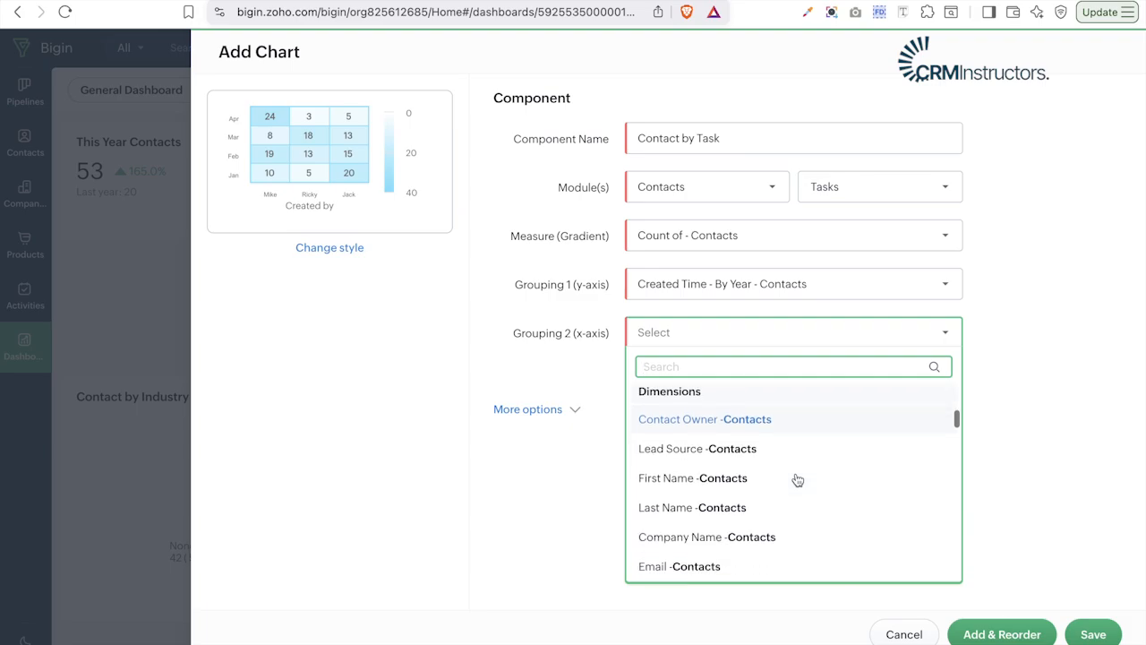
{"action": "scroll", "coordinate": [797, 480], "scroll_direction": "down", "scroll_amount": 1}
{"action": "scroll", "coordinate": [797, 480], "scroll_direction": "up", "scroll_amount": 5}
{"action": "mouse_move", "coordinate": [691, 470]}
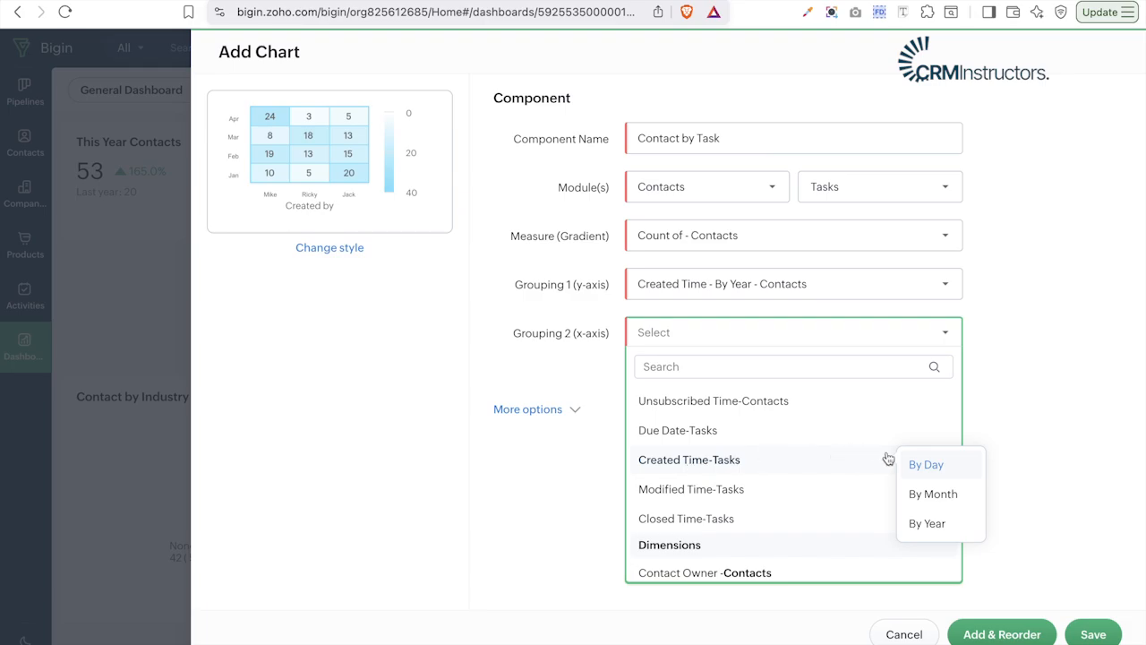
{"action": "left_click", "coordinate": [929, 526]}
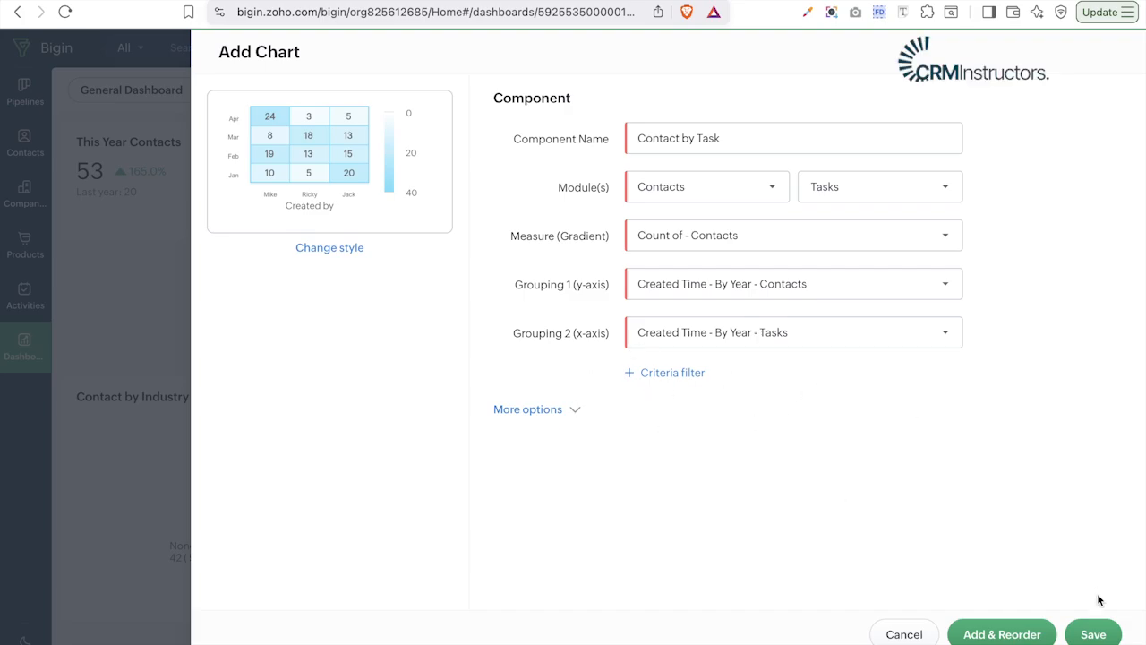
{"action": "left_click", "coordinate": [1095, 635]}
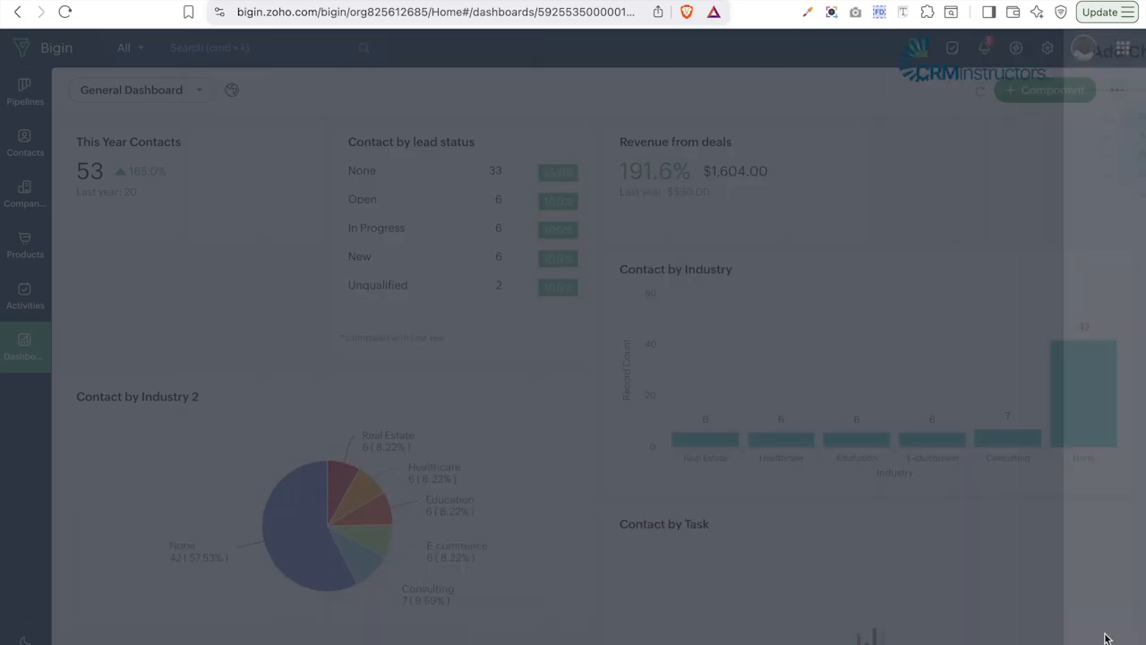
{"action": "scroll", "coordinate": [951, 482], "scroll_direction": "down", "scroll_amount": 2}
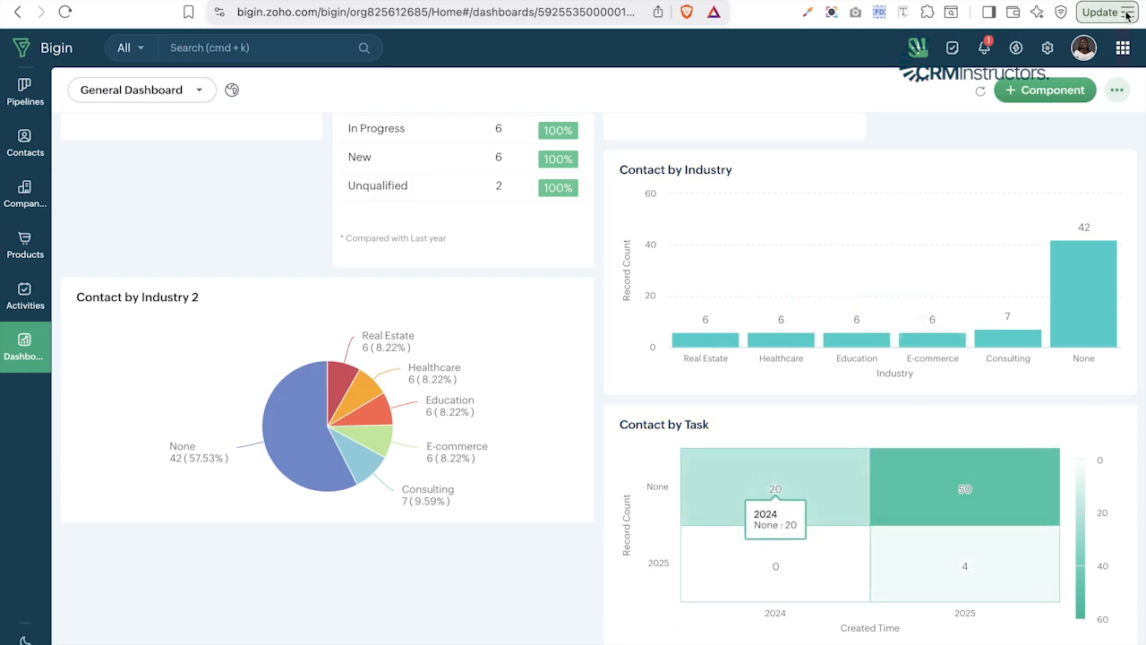
- Start a new dial gauge target meter named "Contacts" and set its target for the Entire Organization
{"action": "left_click", "coordinate": [1024, 99]}
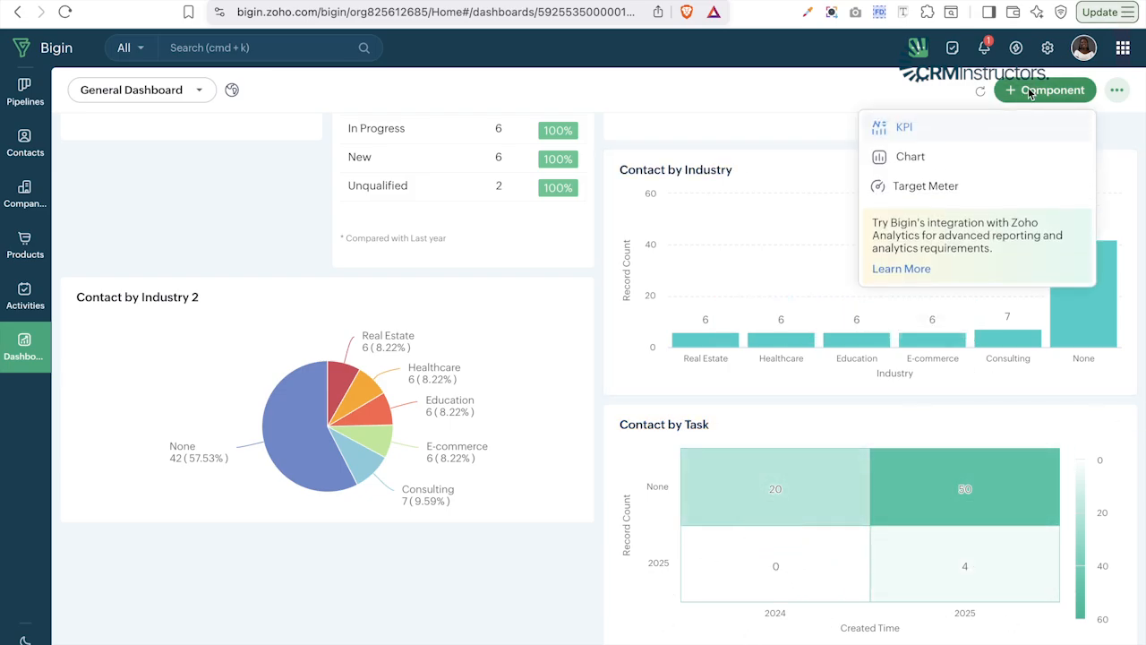
{"action": "left_click", "coordinate": [939, 188]}
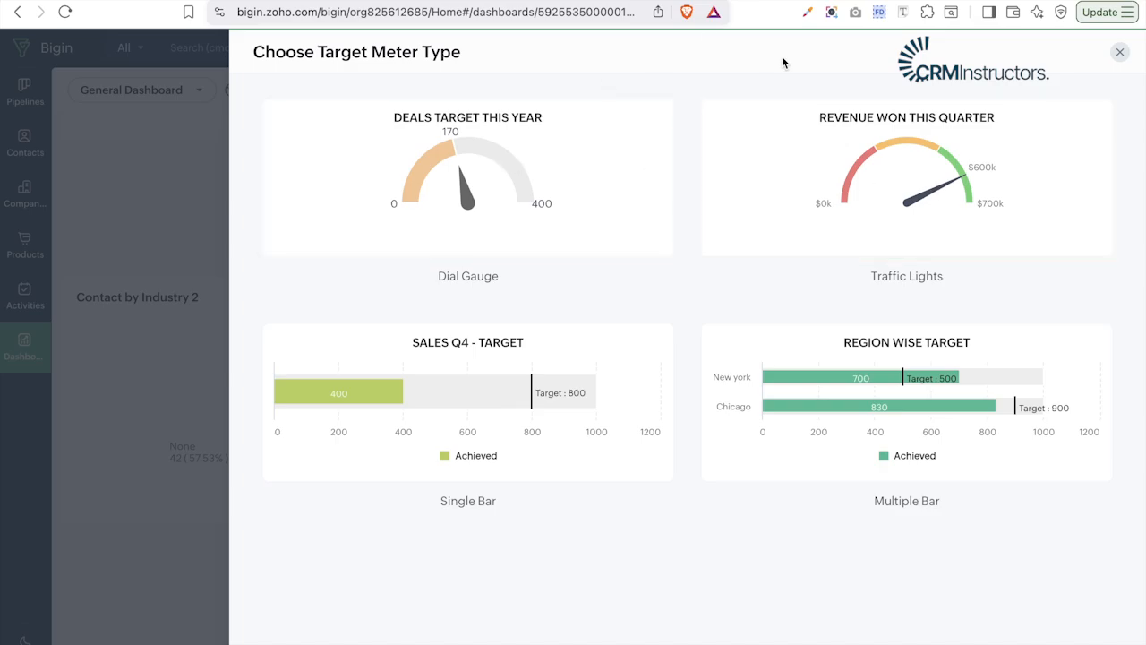
{"action": "left_click", "coordinate": [517, 182]}
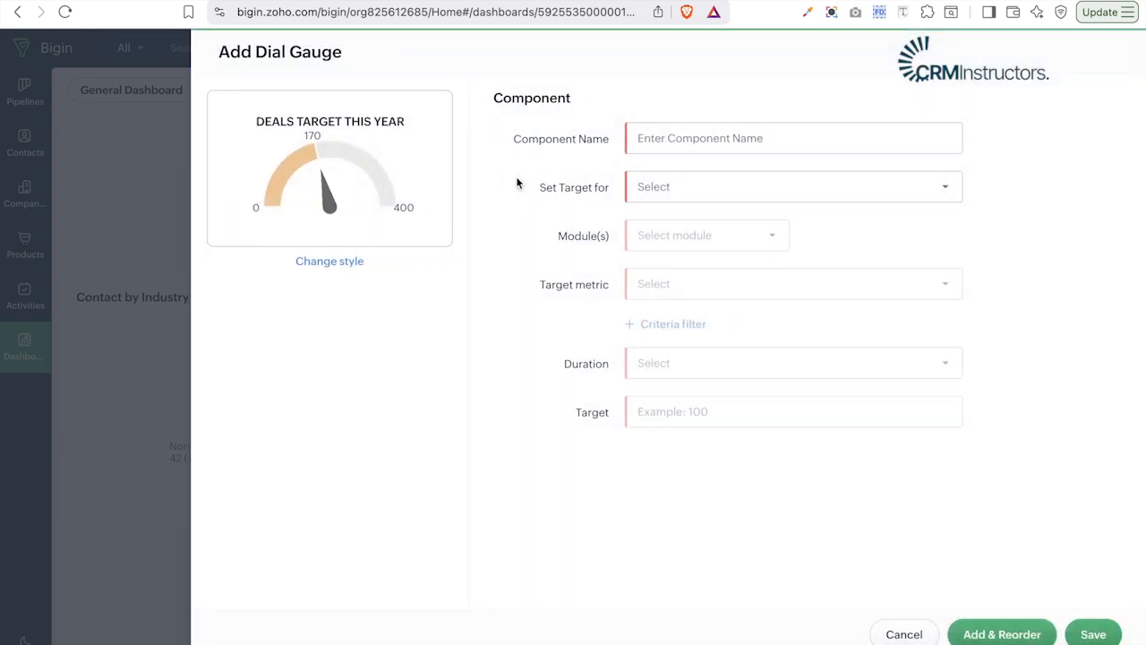
{"action": "left_click", "coordinate": [756, 146]}
{"action": "key", "text": "Caps_Lock"}
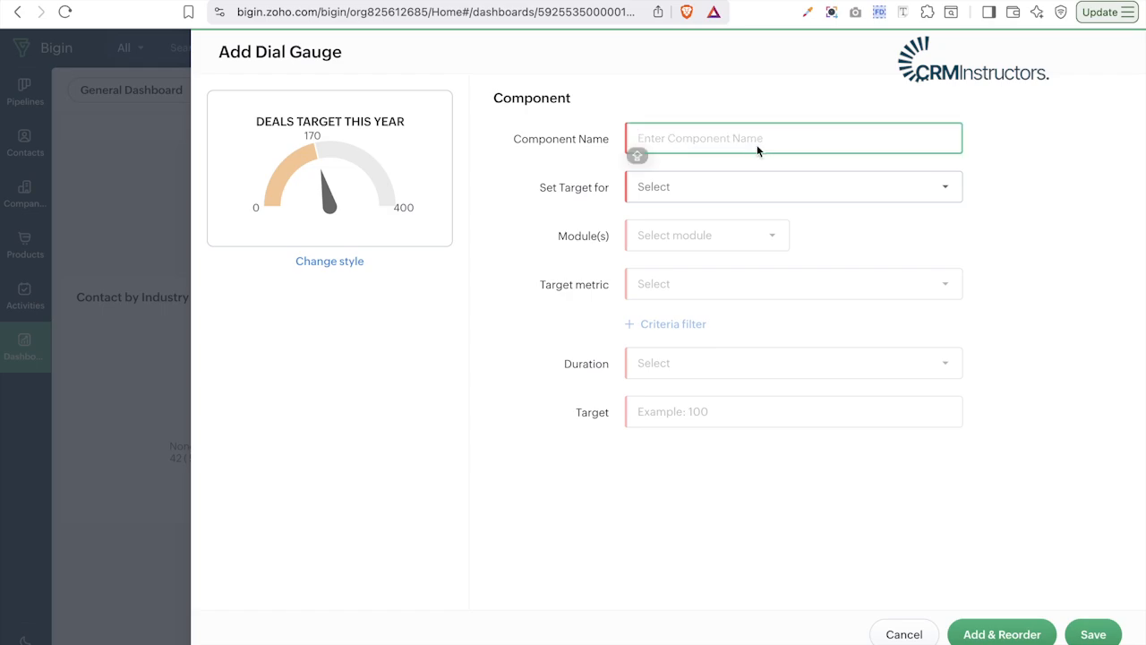
{"action": "type", "text": "C"}
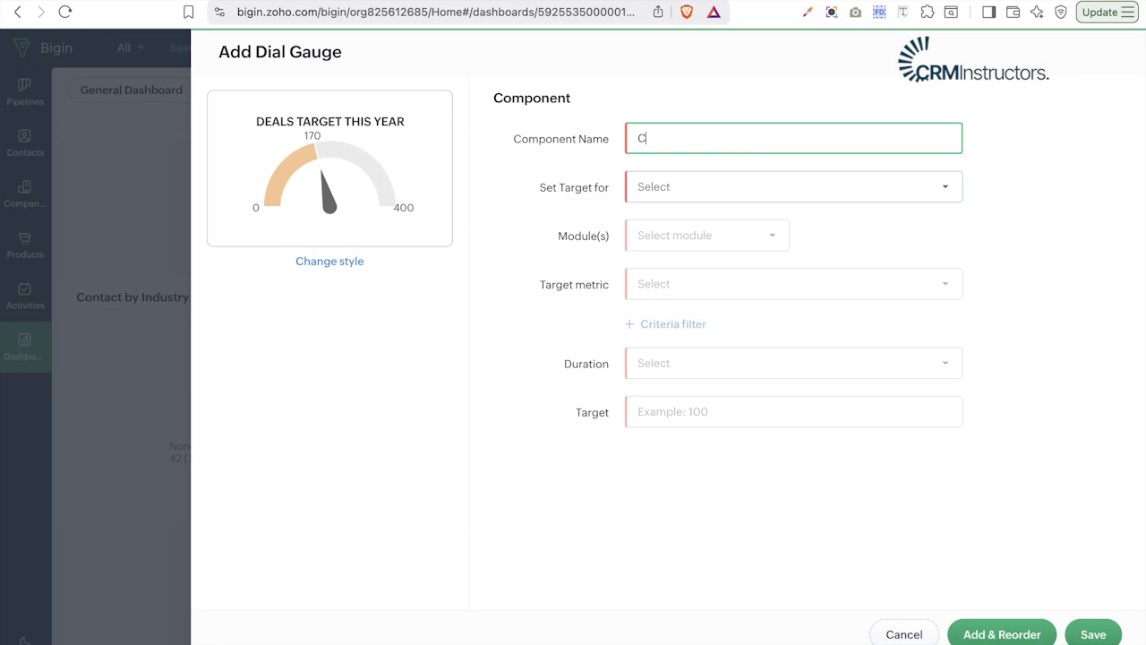
{"action": "type", "text": "ontacts"}
{"action": "left_click", "coordinate": [700, 198]}
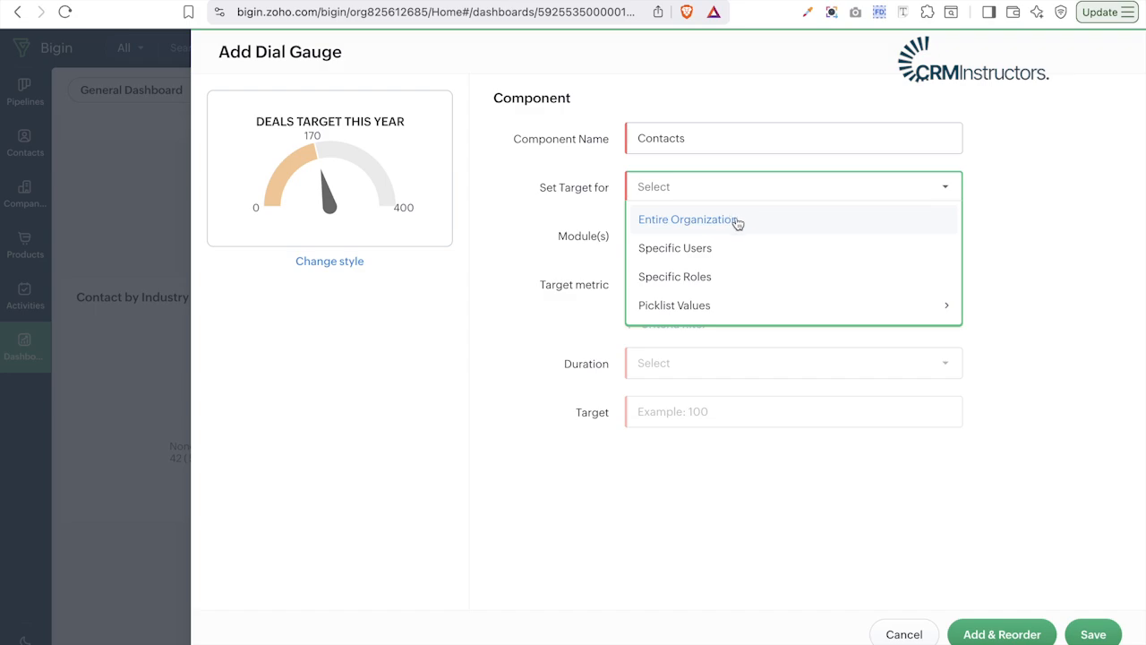
{"action": "left_click", "coordinate": [726, 222]}
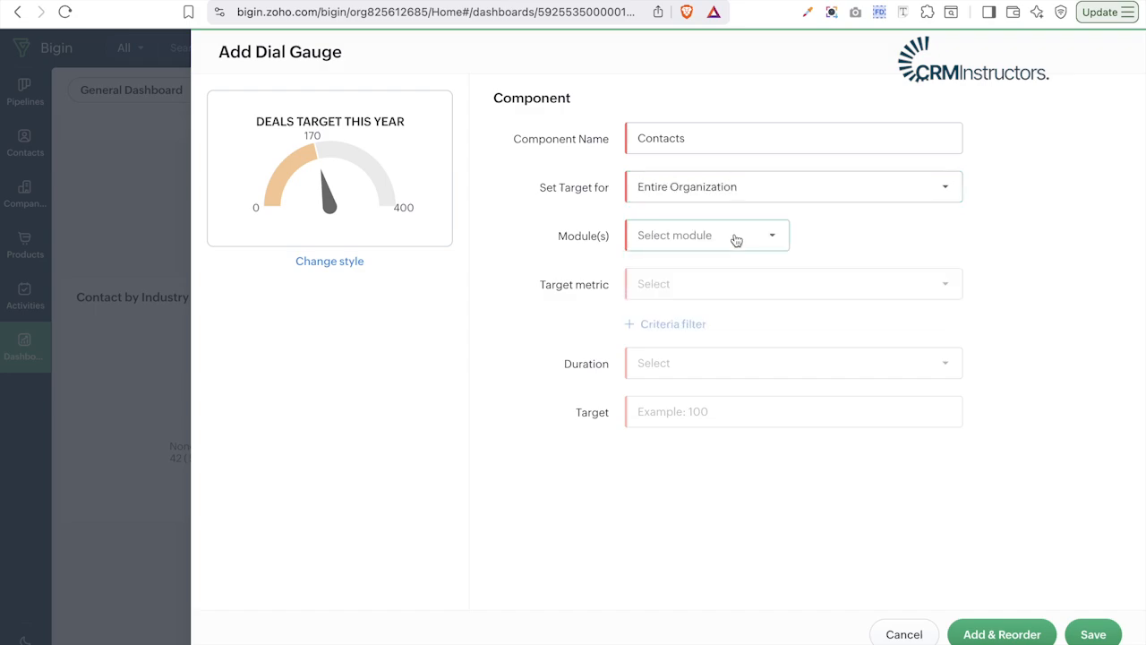
- Set the Contacts dial gauge's module to Contacts with Count of - Contacts as the target metric
{"action": "left_click", "coordinate": [735, 238]}
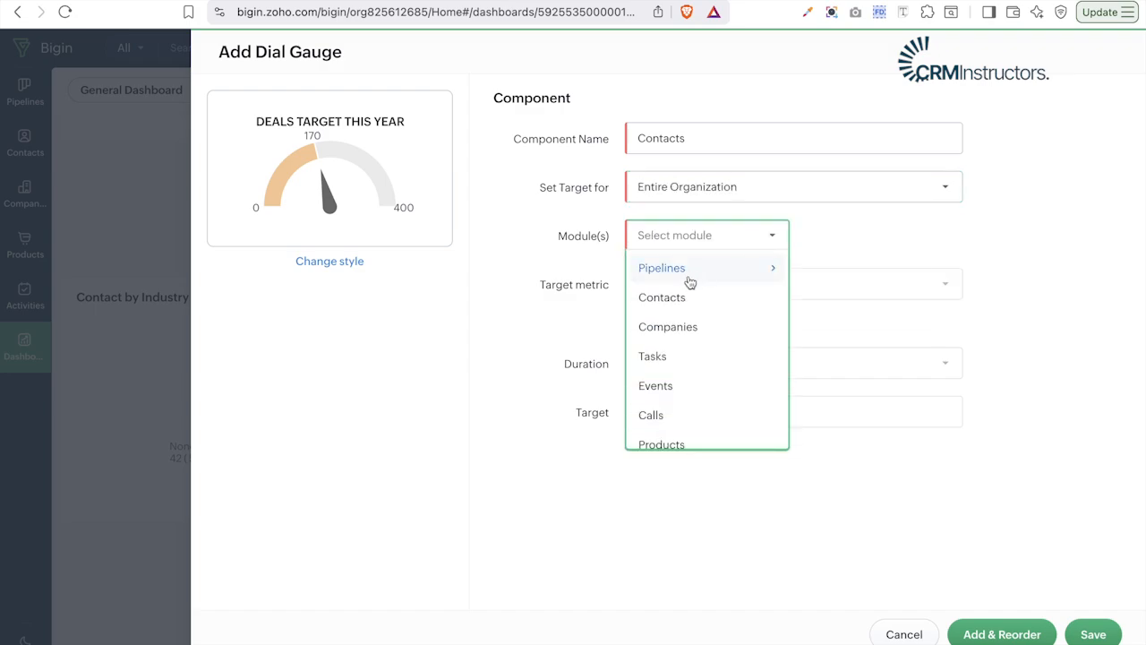
{"action": "left_click", "coordinate": [671, 300]}
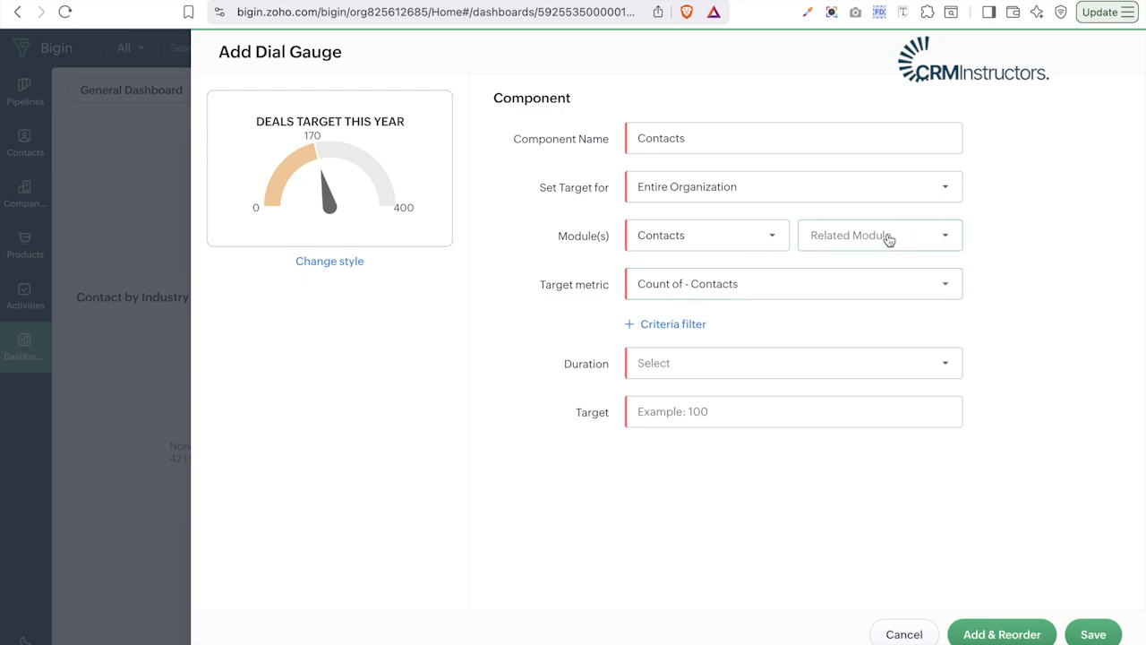
{"action": "left_click", "coordinate": [735, 286]}
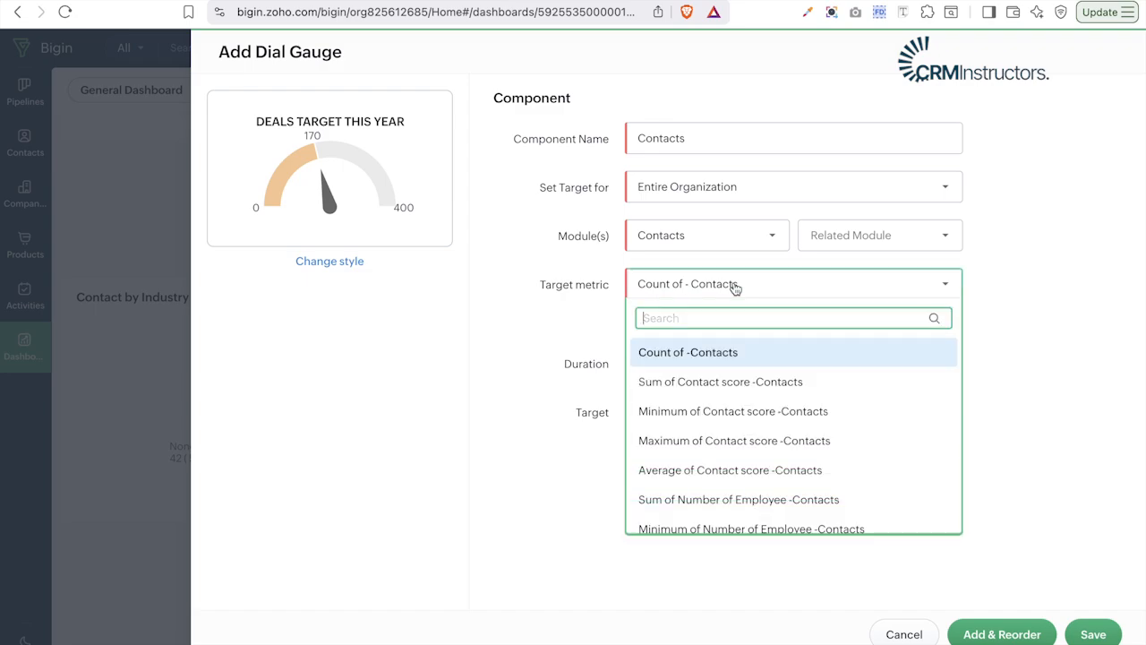
{"action": "left_click", "coordinate": [698, 352]}
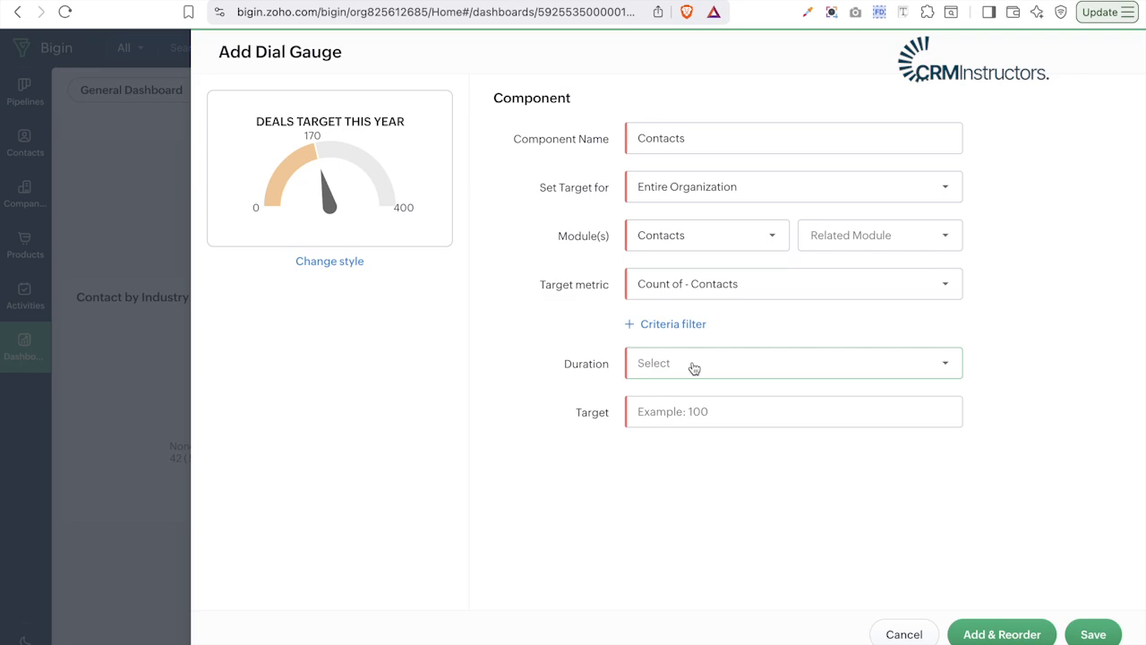
- Set the gauge's duration to the contacts' Created Time this year and its target to 100, and save it to the dashboard
{"action": "left_click", "coordinate": [694, 366]}
{"action": "mouse_move", "coordinate": [722, 402]}
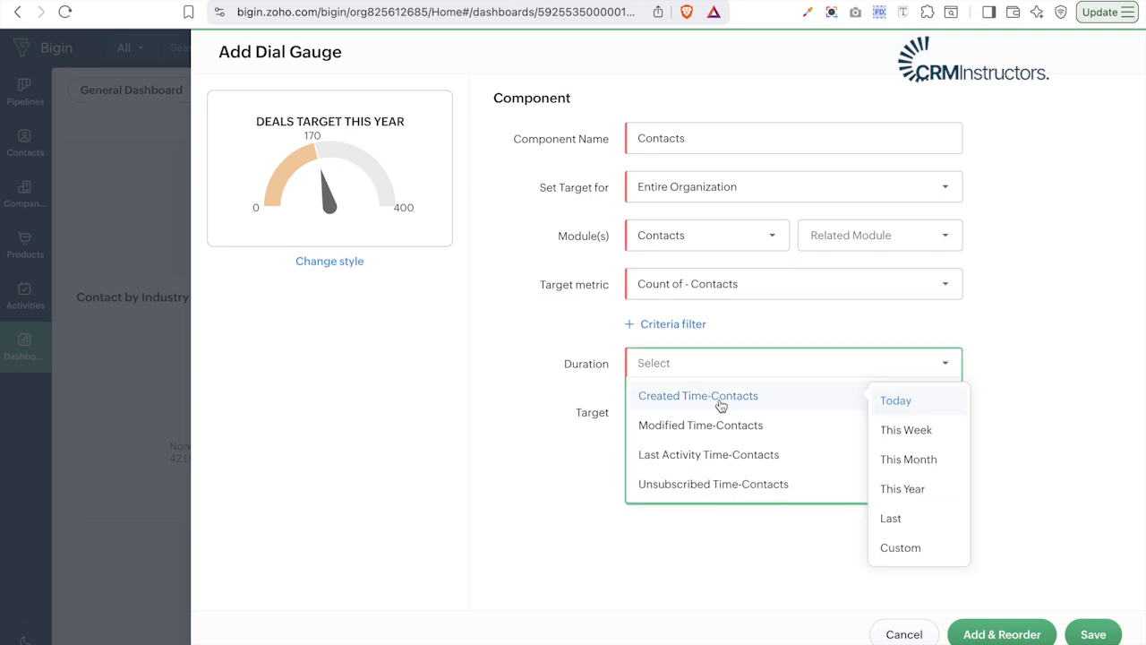
{"action": "left_click", "coordinate": [914, 488]}
{"action": "left_click", "coordinate": [714, 412]}
{"action": "type", "text": "100"}
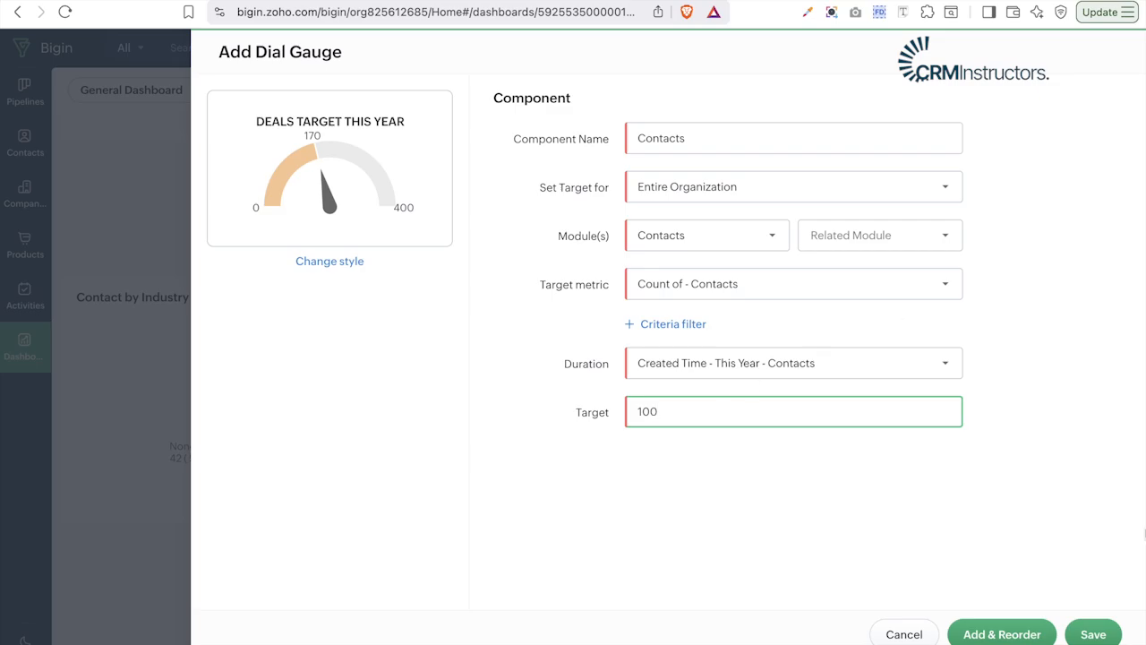
{"action": "left_click", "coordinate": [1107, 634]}
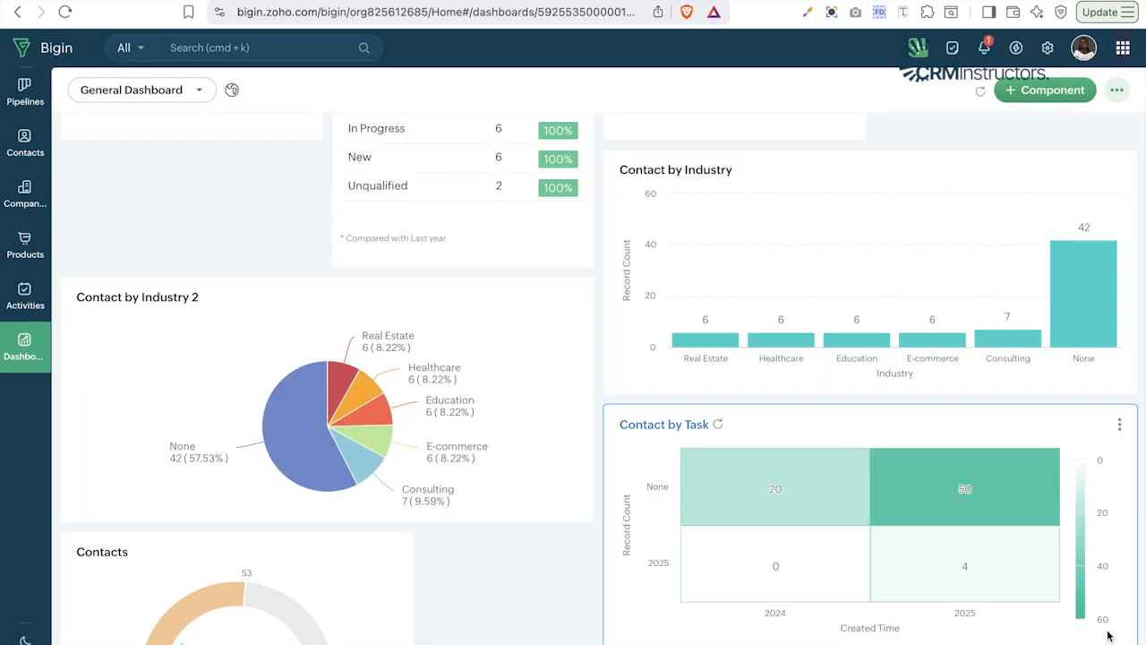
{"action": "scroll", "coordinate": [577, 358], "scroll_direction": "down", "scroll_amount": 1}
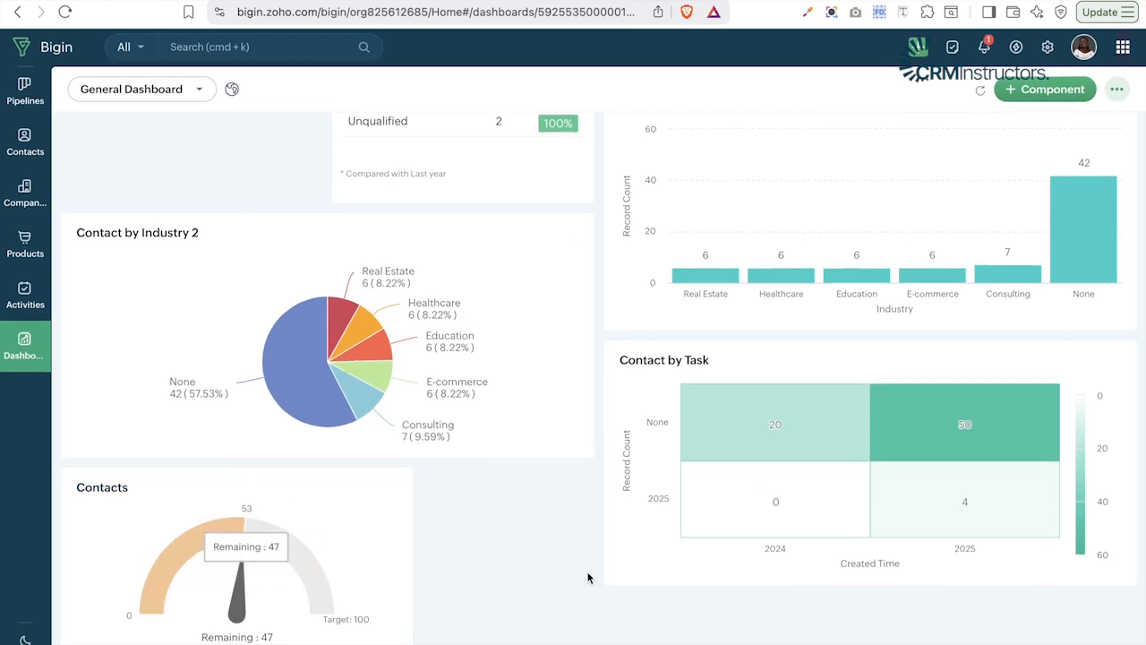
- Start another dial gauge target meter named "Deals" and set its target for the Entire Organization
{"action": "left_click", "coordinate": [1045, 89]}
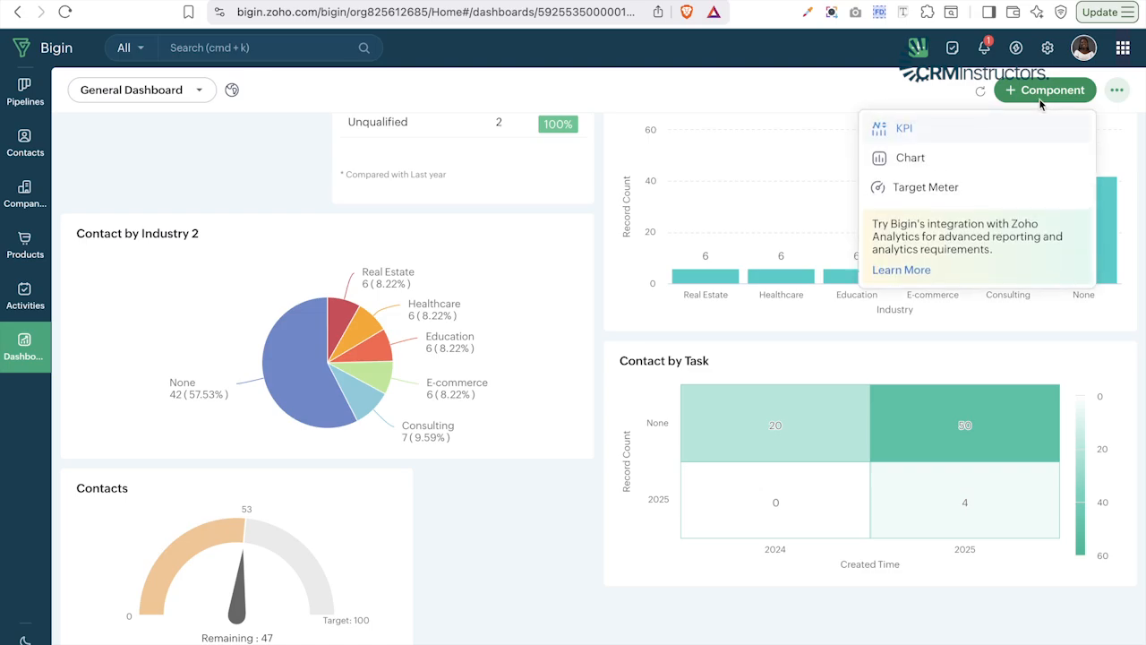
{"action": "left_click", "coordinate": [945, 186]}
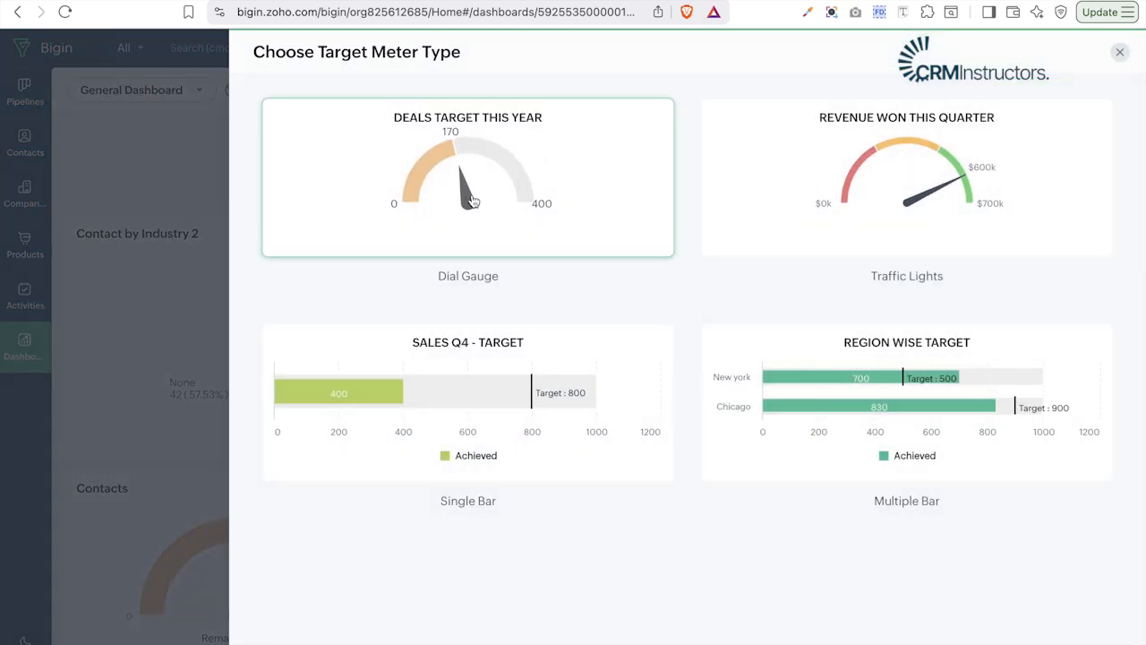
{"action": "left_click", "coordinate": [582, 233]}
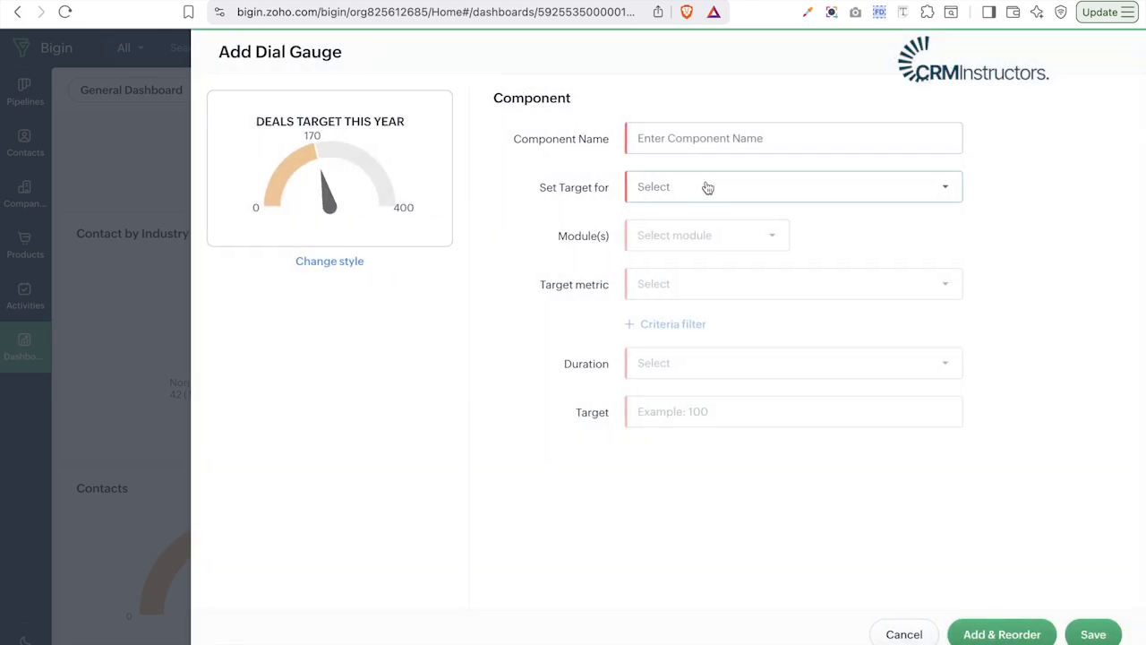
{"action": "left_click", "coordinate": [719, 144]}
{"action": "type", "text": "d"}
{"action": "key", "text": "BackSpace"}
{"action": "type", "text": "Deals"}
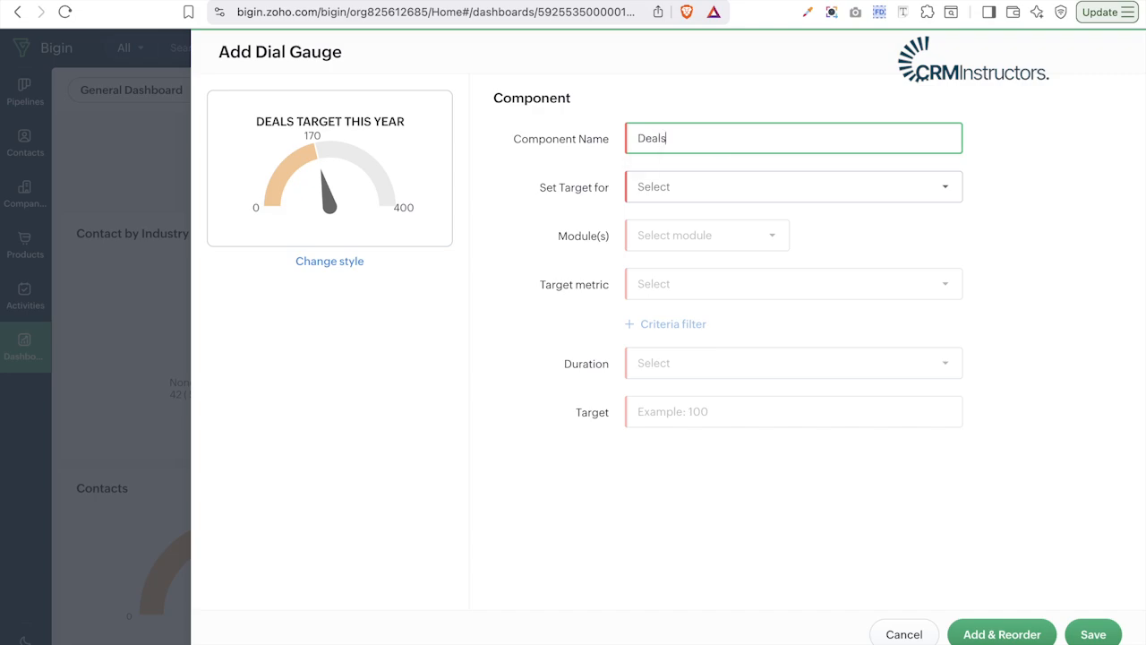
{"action": "left_click", "coordinate": [678, 190]}
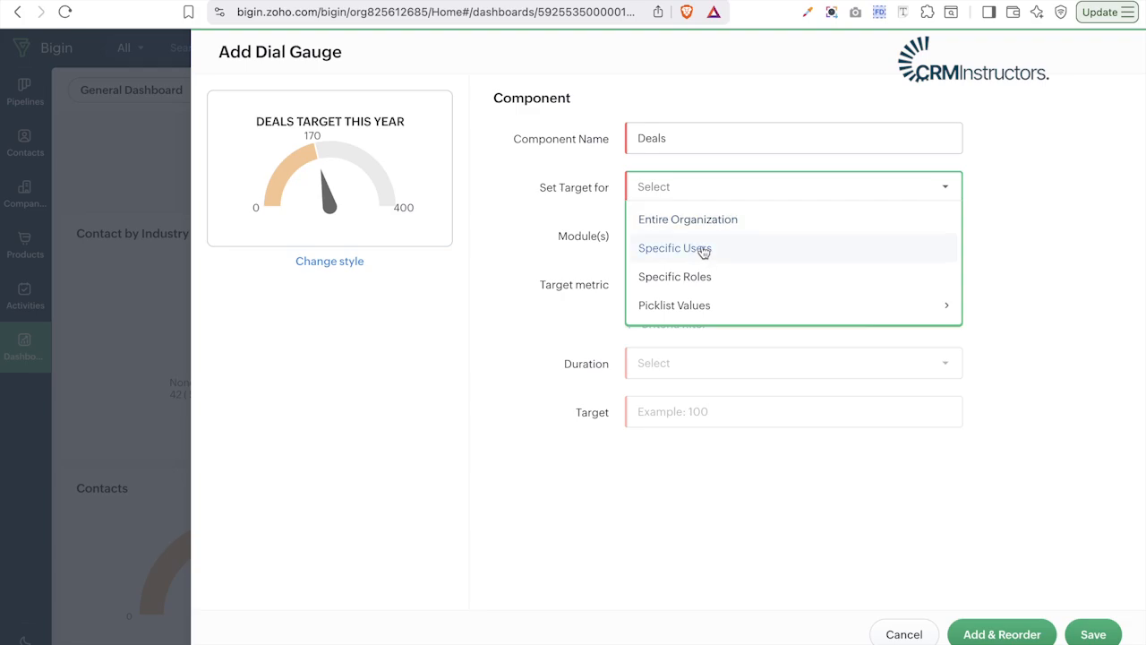
{"action": "left_click", "coordinate": [712, 221]}
- Set the Deals gauge's module to the Sales Pipeline with Sum of Amount - Deals as the target metric
{"action": "left_click", "coordinate": [703, 237]}
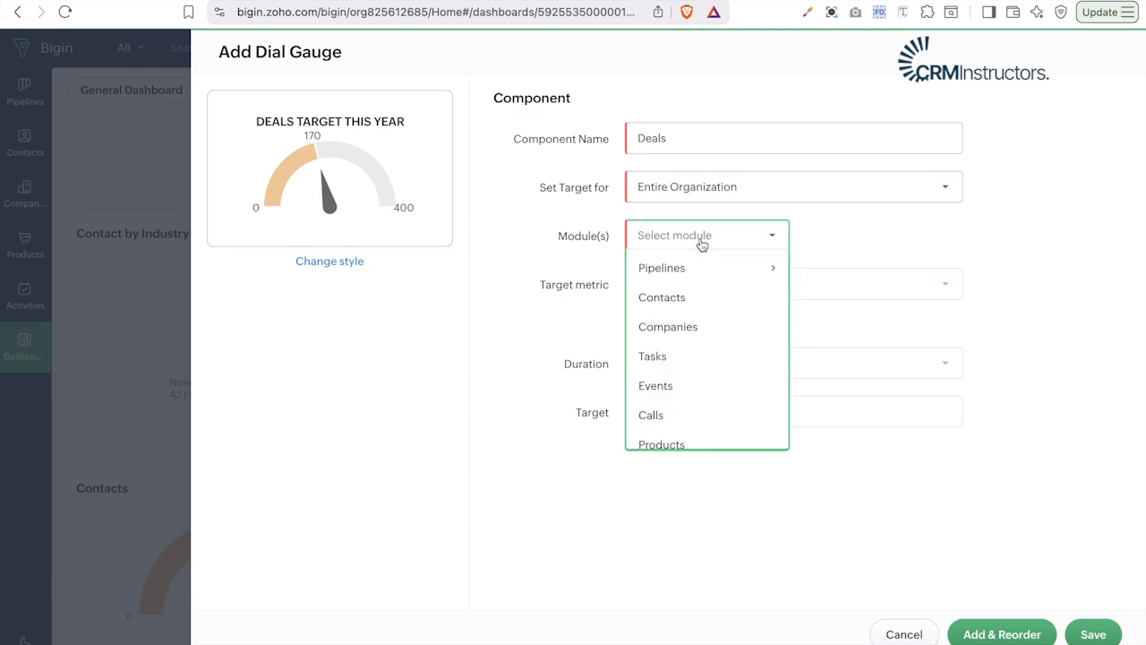
{"action": "mouse_move", "coordinate": [687, 273]}
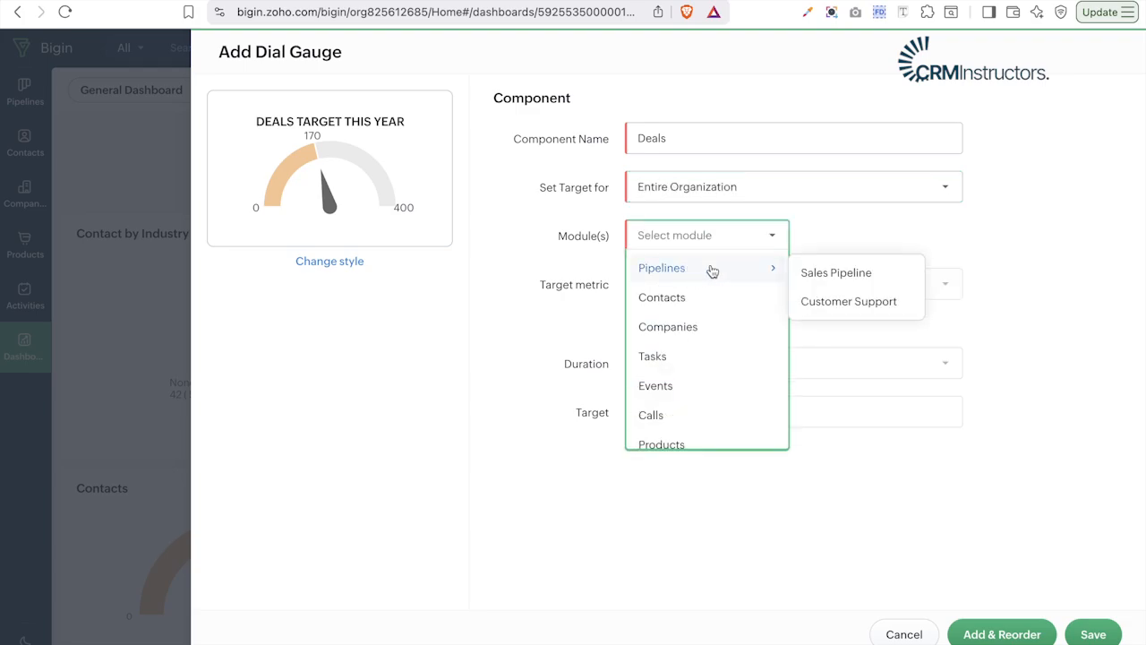
{"action": "left_click", "coordinate": [818, 274]}
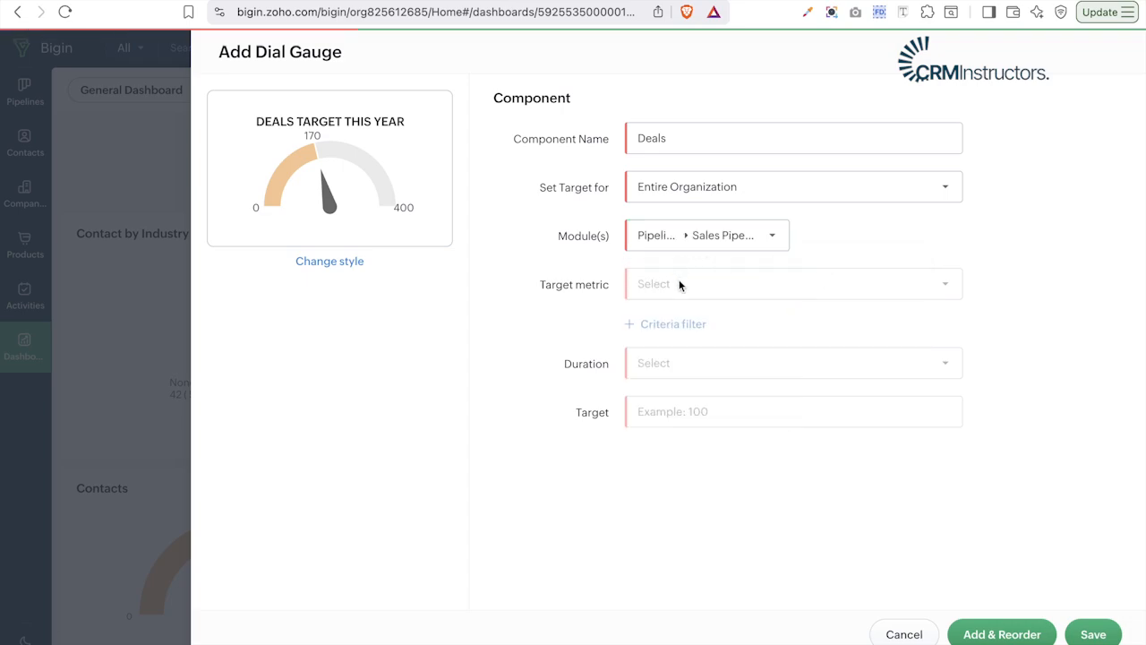
{"action": "left_click", "coordinate": [681, 285]}
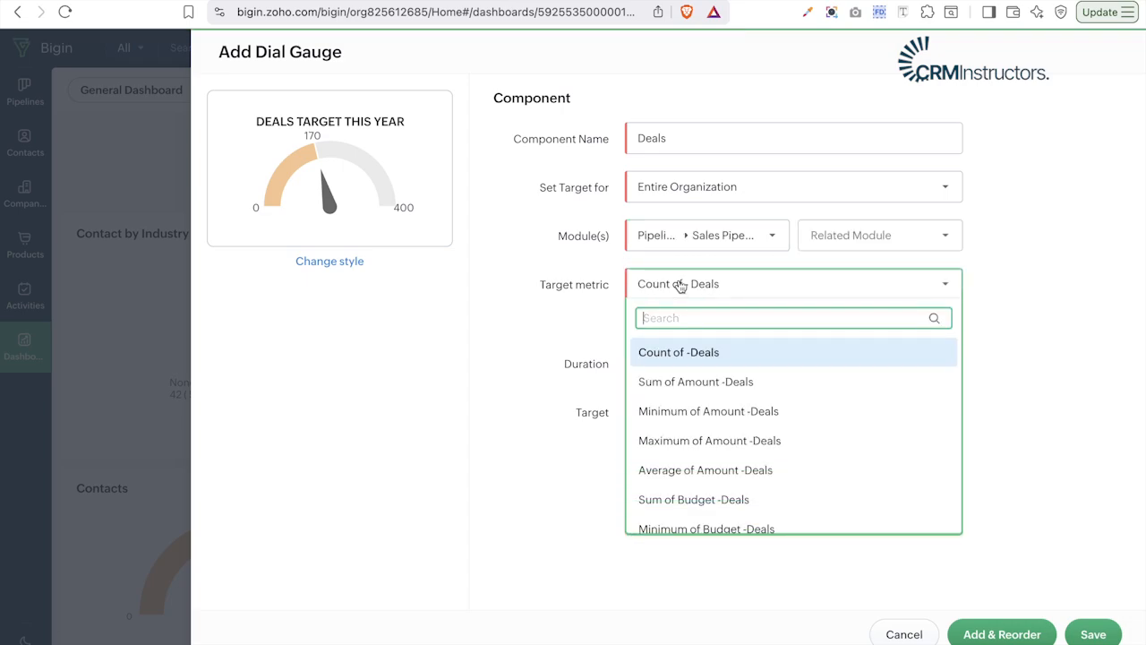
{"action": "left_click", "coordinate": [699, 384]}
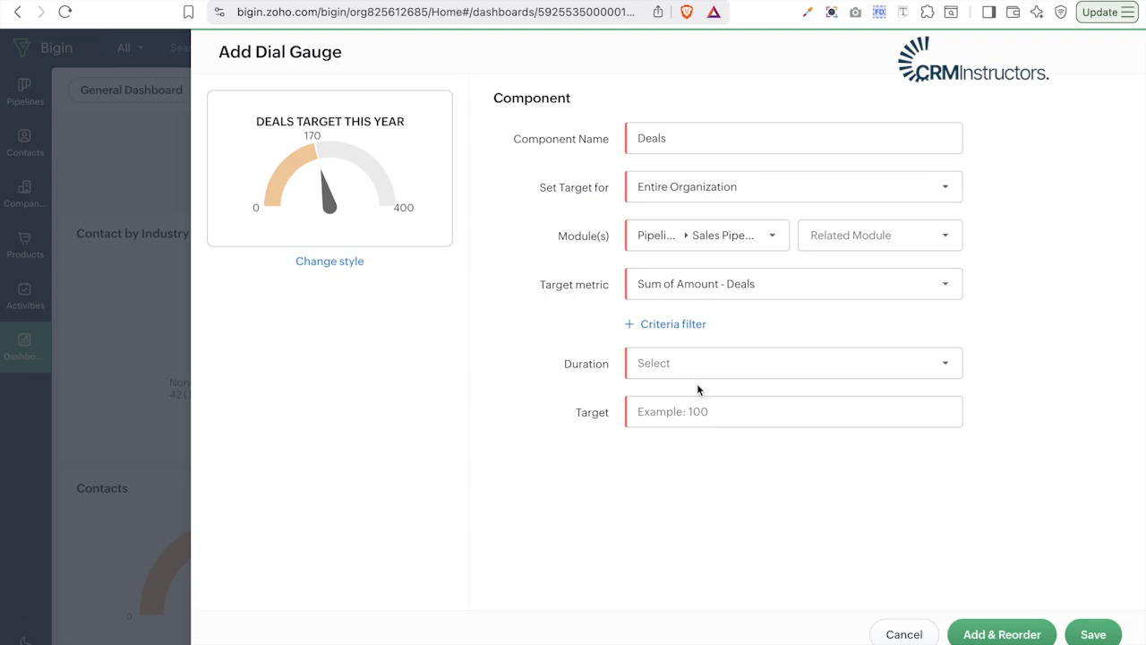
- Set the Deals gauge's duration to the deals' Created Time this year and its target to 3000, and save it to the dashboard
{"action": "left_click", "coordinate": [722, 366]}
{"action": "mouse_move", "coordinate": [841, 431]}
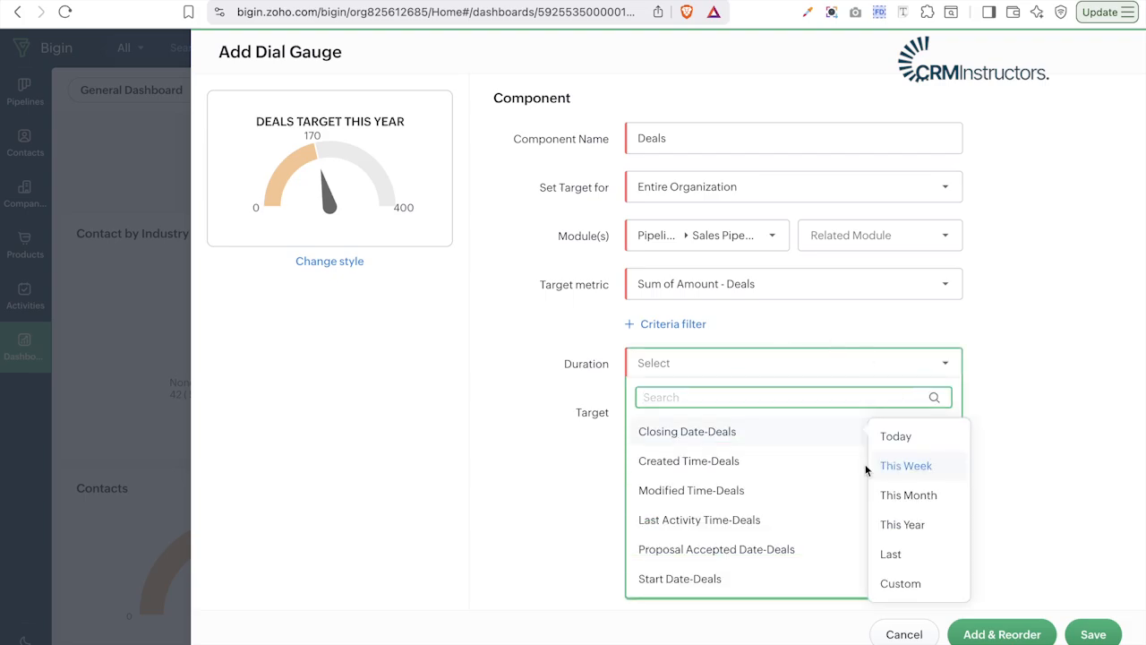
{"action": "mouse_move", "coordinate": [753, 464]}
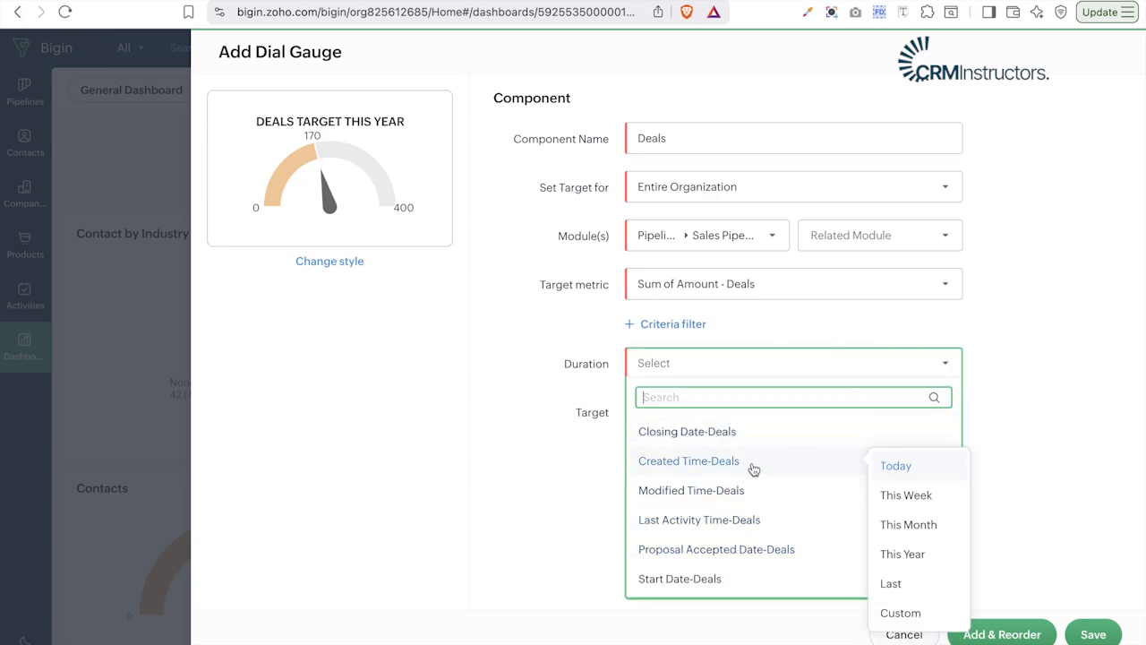
{"action": "left_click", "coordinate": [911, 554]}
{"action": "left_click", "coordinate": [721, 413]}
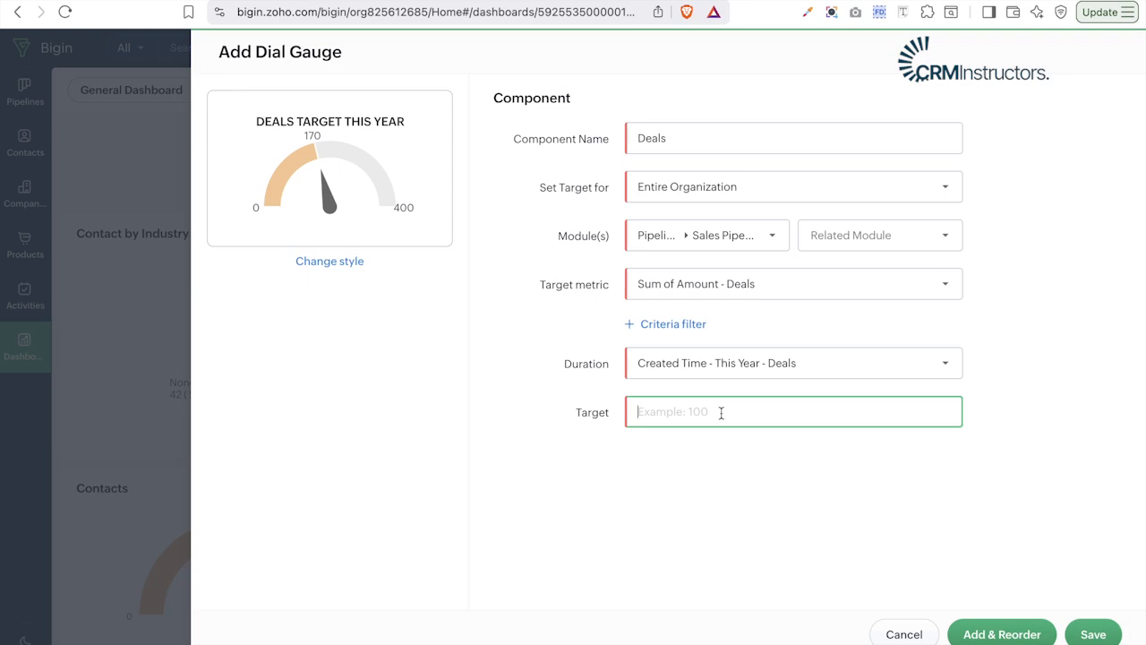
{"action": "type", "text": "3000"}
{"action": "left_click", "coordinate": [1108, 635]}
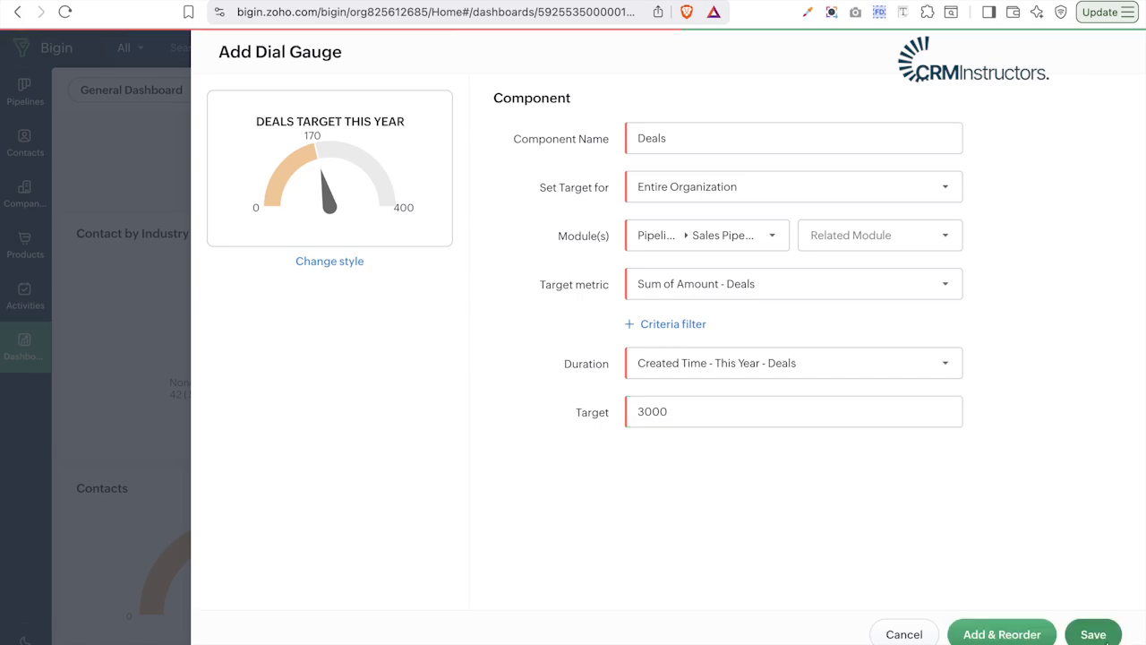
{"action": "scroll", "coordinate": [948, 540], "scroll_direction": "down", "scroll_amount": 2}
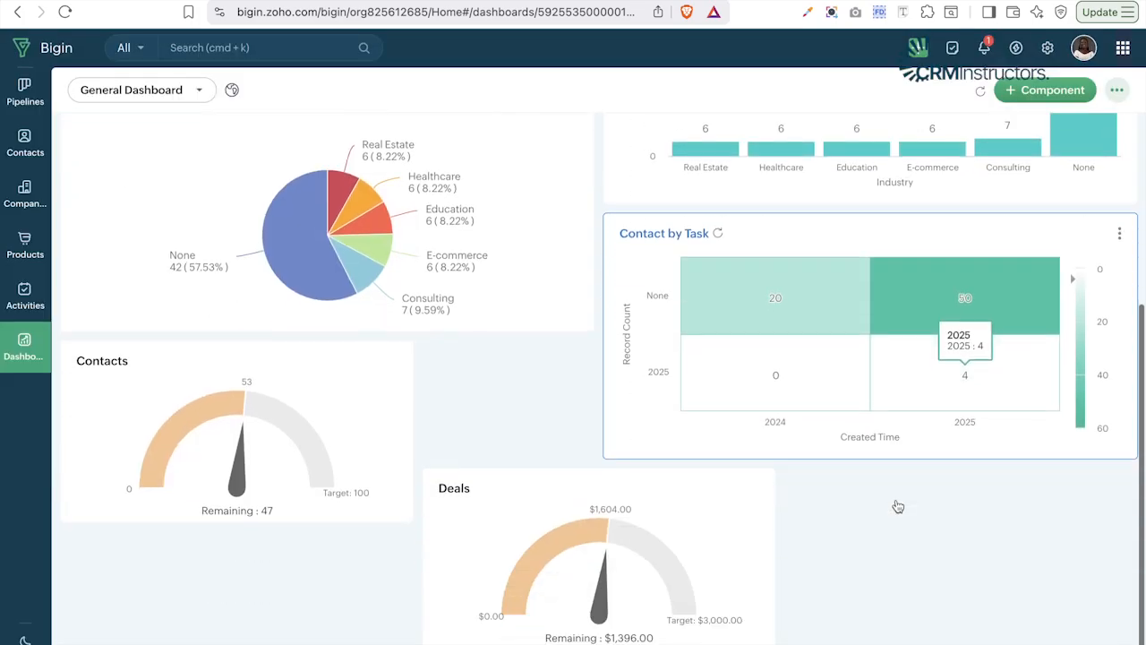
{"action": "mouse_move", "coordinate": [576, 620]}
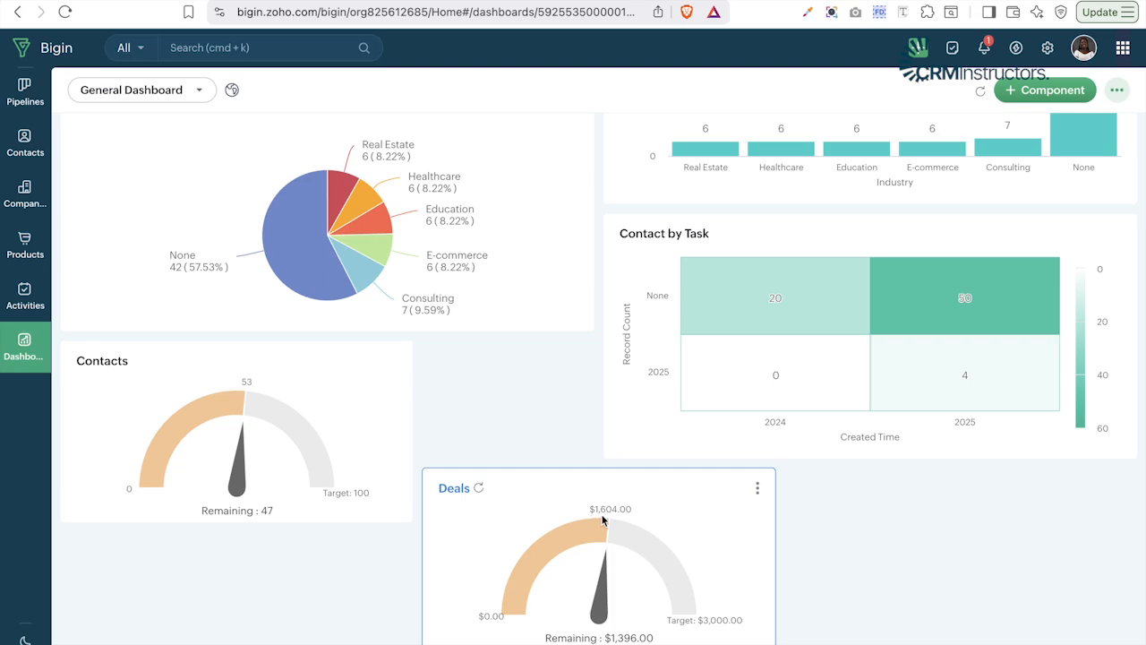
{"action": "mouse_move", "coordinate": [609, 522]}
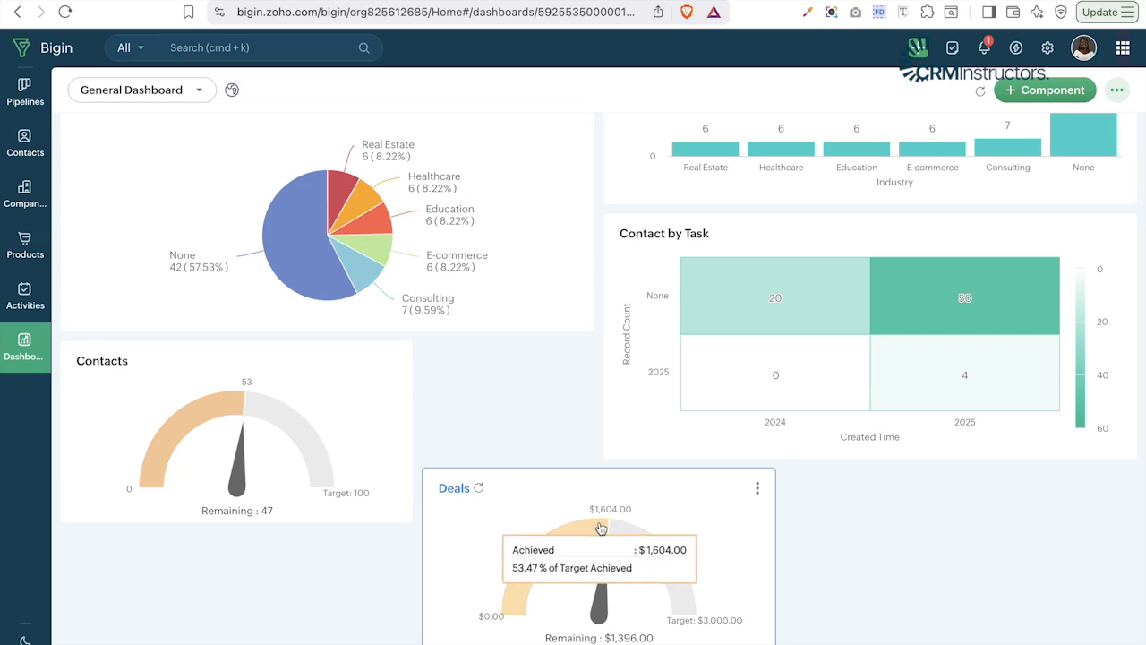
{"action": "mouse_move", "coordinate": [685, 593]}
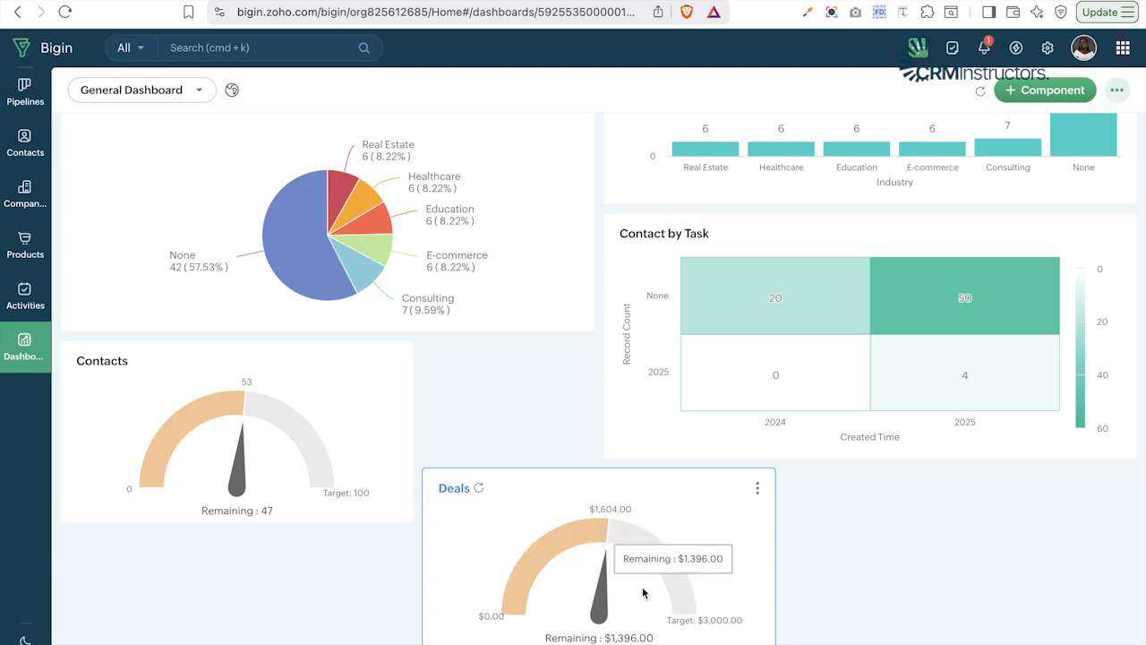
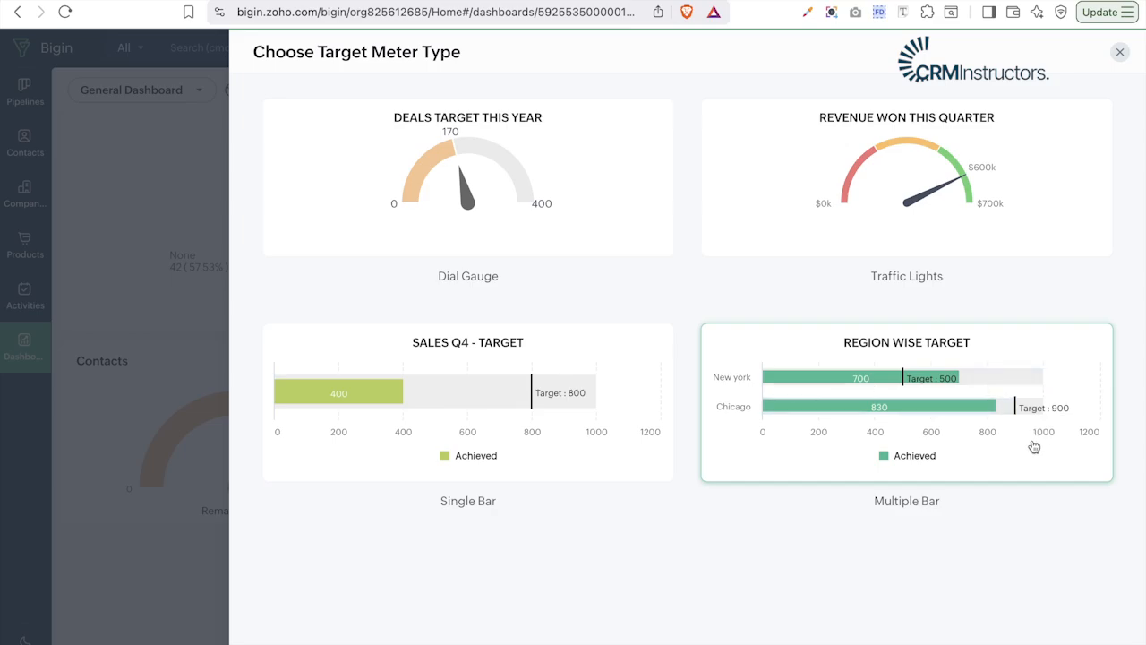
- Start a new Multiple Bar target meter and set its target for the picklist values of Contacts
{"action": "left_click", "coordinate": [1034, 446]}
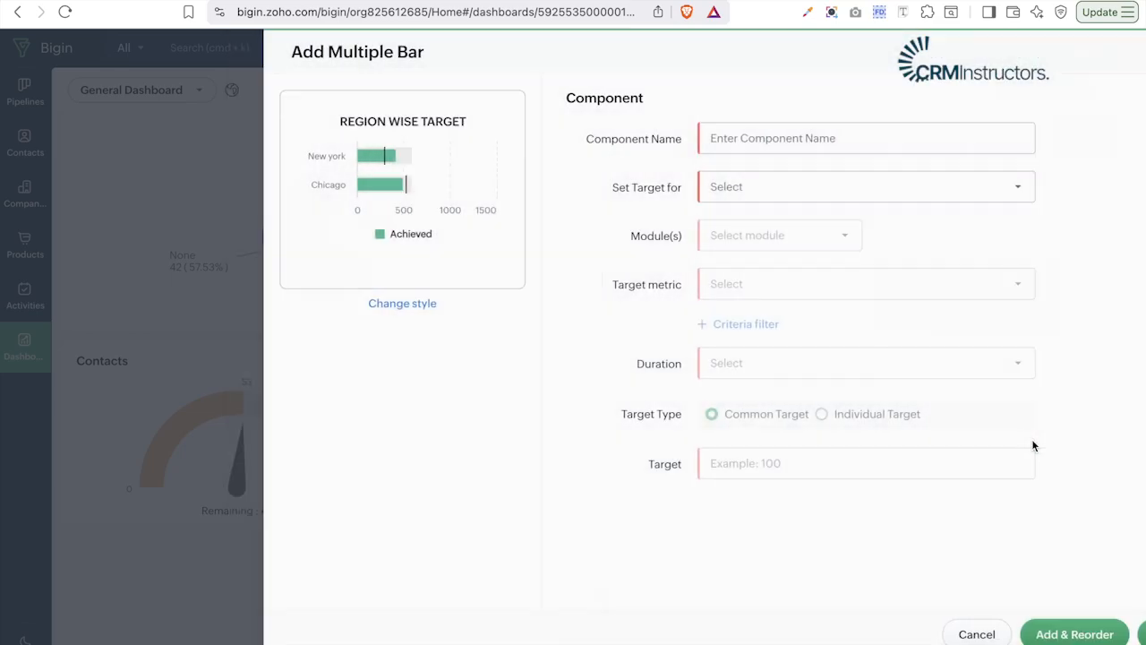
{"action": "left_click", "coordinate": [722, 144]}
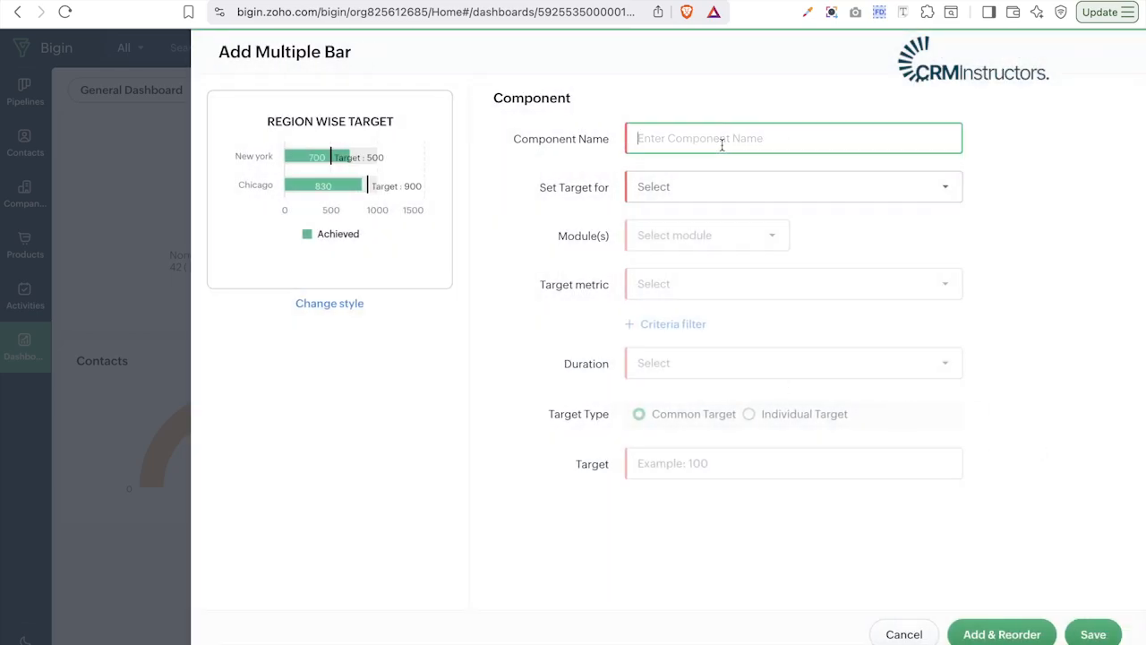
{"action": "left_click", "coordinate": [713, 192]}
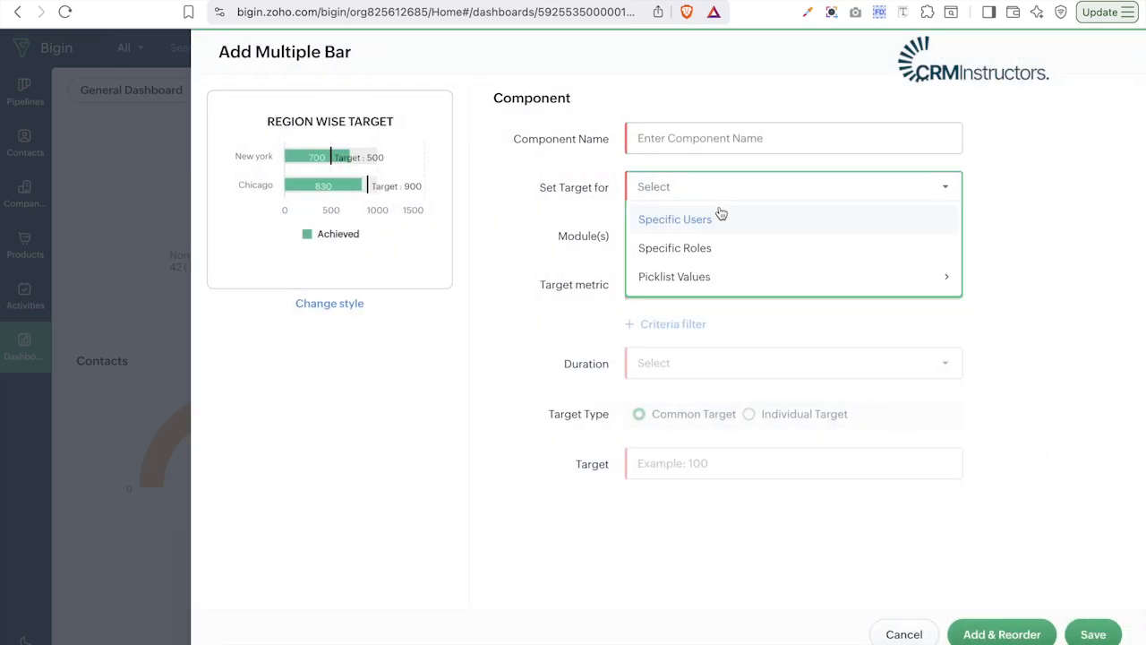
{"action": "mouse_move", "coordinate": [676, 275]}
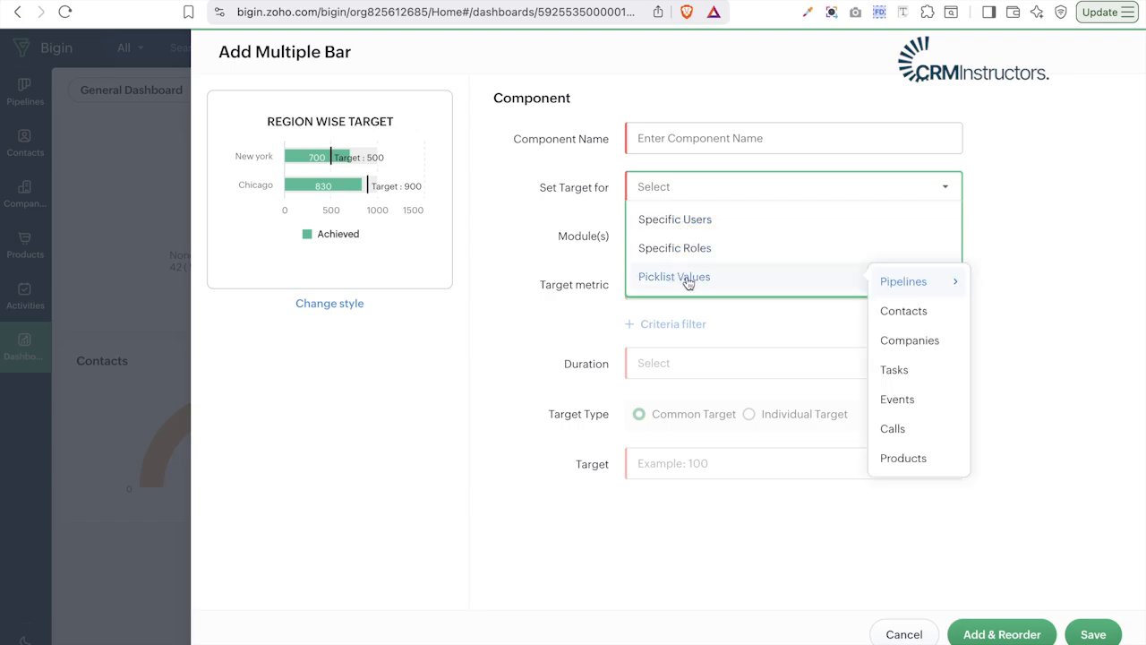
{"action": "mouse_move", "coordinate": [891, 287]}
{"action": "left_click", "coordinate": [911, 308]}
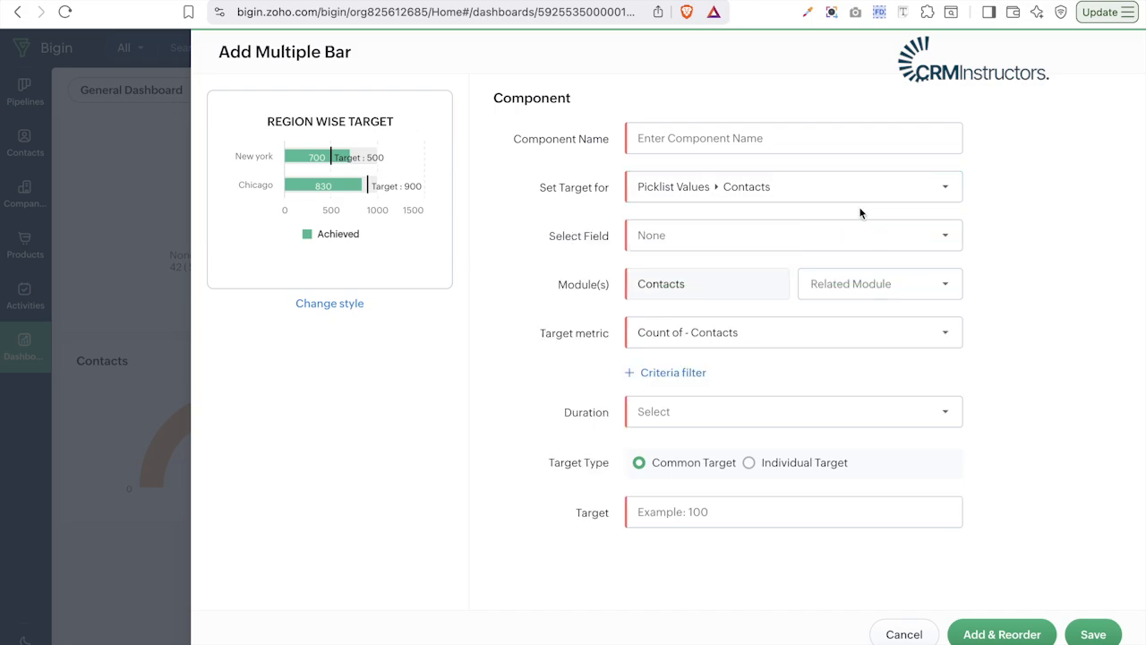
- Choose Lead Source as the target field and add the picklist values Advertisement, Cold Call, Employee Referral, External Referral and Online Store
{"action": "left_click", "coordinate": [822, 235]}
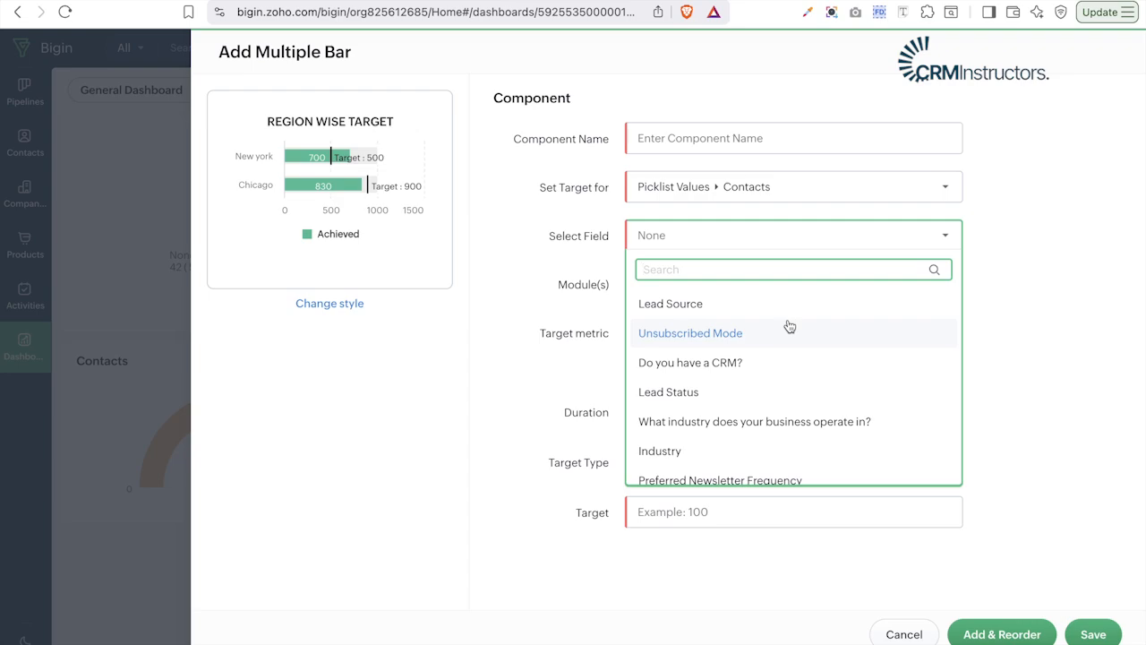
{"action": "left_click", "coordinate": [771, 307]}
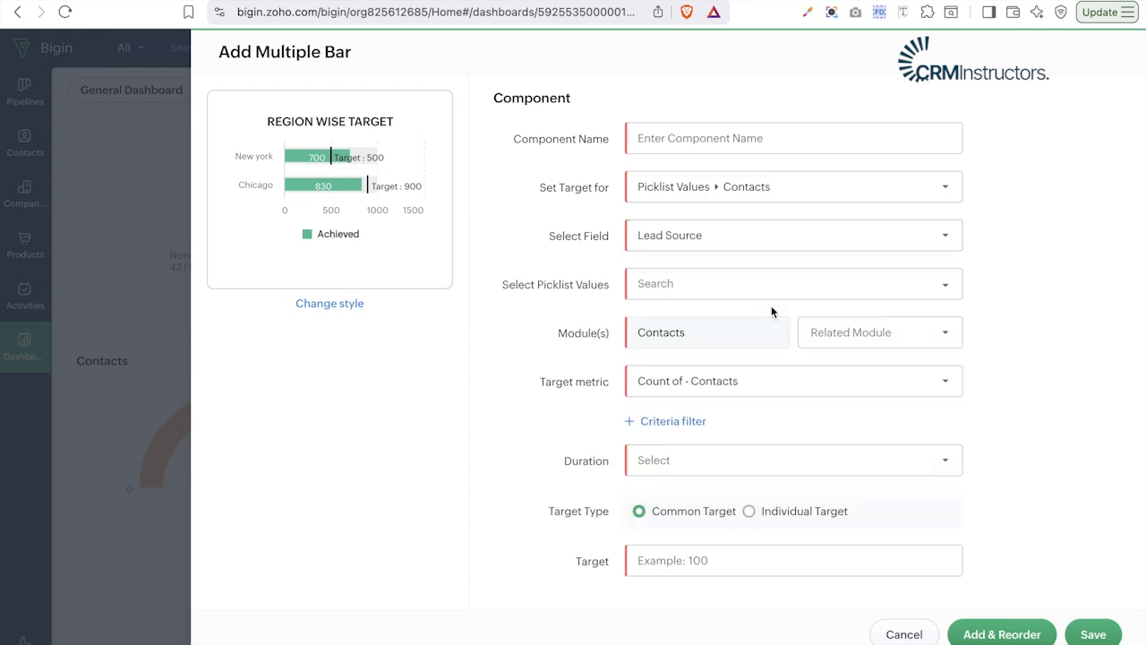
{"action": "left_click", "coordinate": [774, 294]}
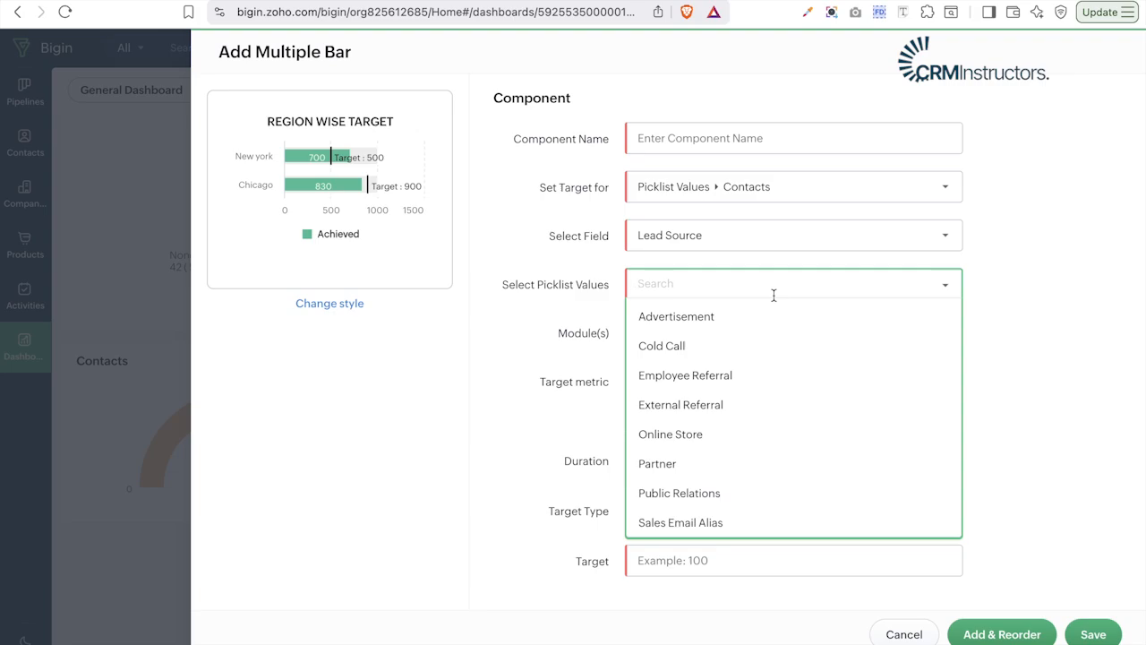
{"action": "left_click", "coordinate": [685, 321]}
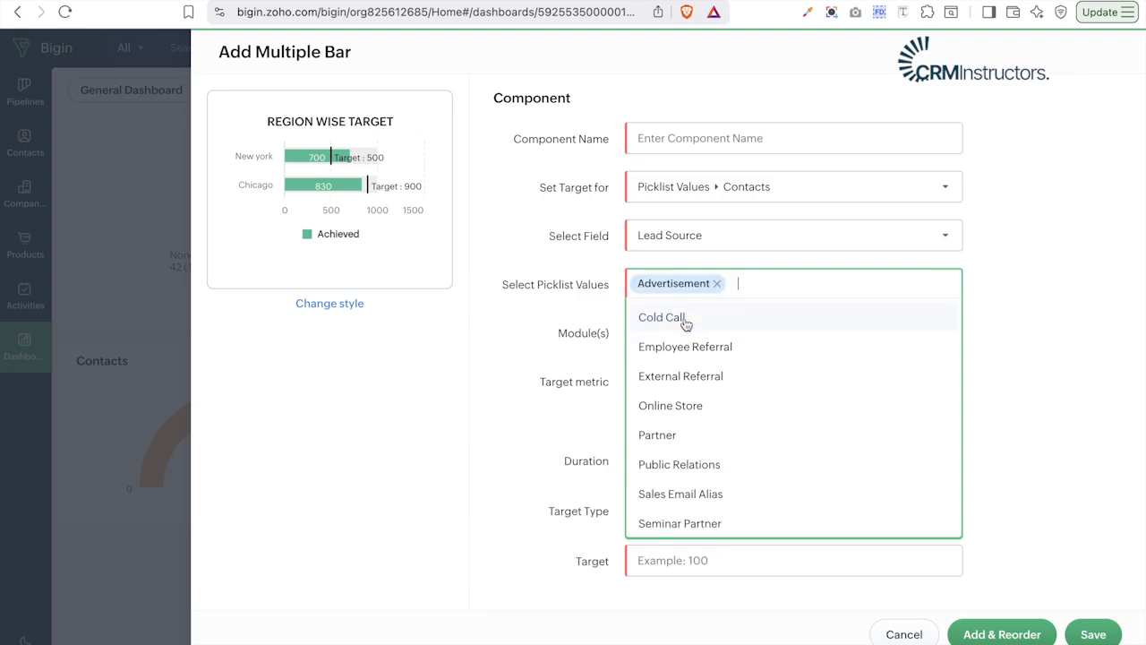
{"action": "left_click", "coordinate": [684, 325]}
{"action": "left_click", "coordinate": [684, 328]}
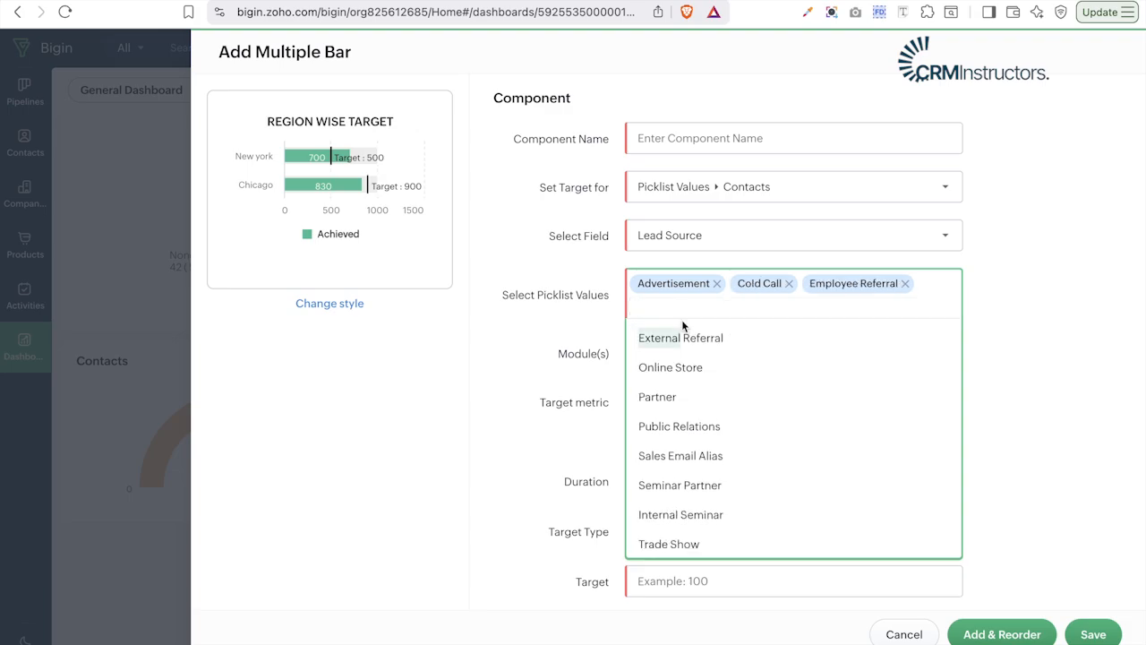
{"action": "left_click", "coordinate": [683, 333]}
{"action": "left_click", "coordinate": [682, 349]}
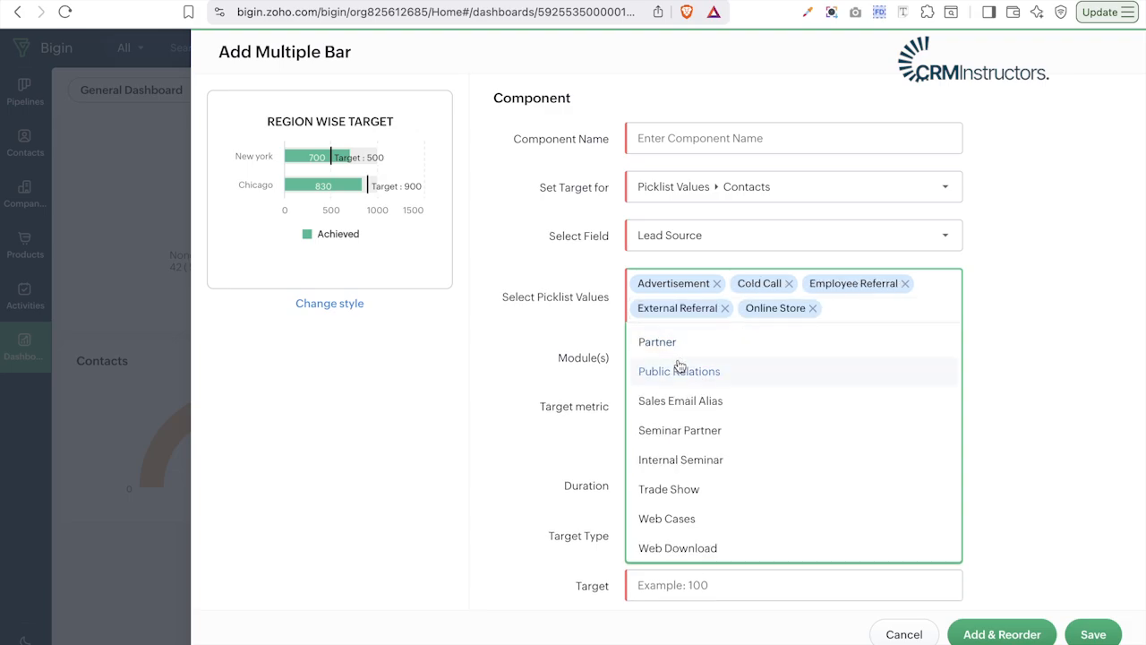
- Add Public Relations, Internal Seminar, Trade Show, Web Download and Web Research to the selected lead source picklist values
{"action": "left_click", "coordinate": [680, 371]}
{"action": "left_click", "coordinate": [696, 451]}
{"action": "left_click", "coordinate": [696, 452]}
{"action": "left_click", "coordinate": [686, 480]}
{"action": "left_click", "coordinate": [687, 490]}
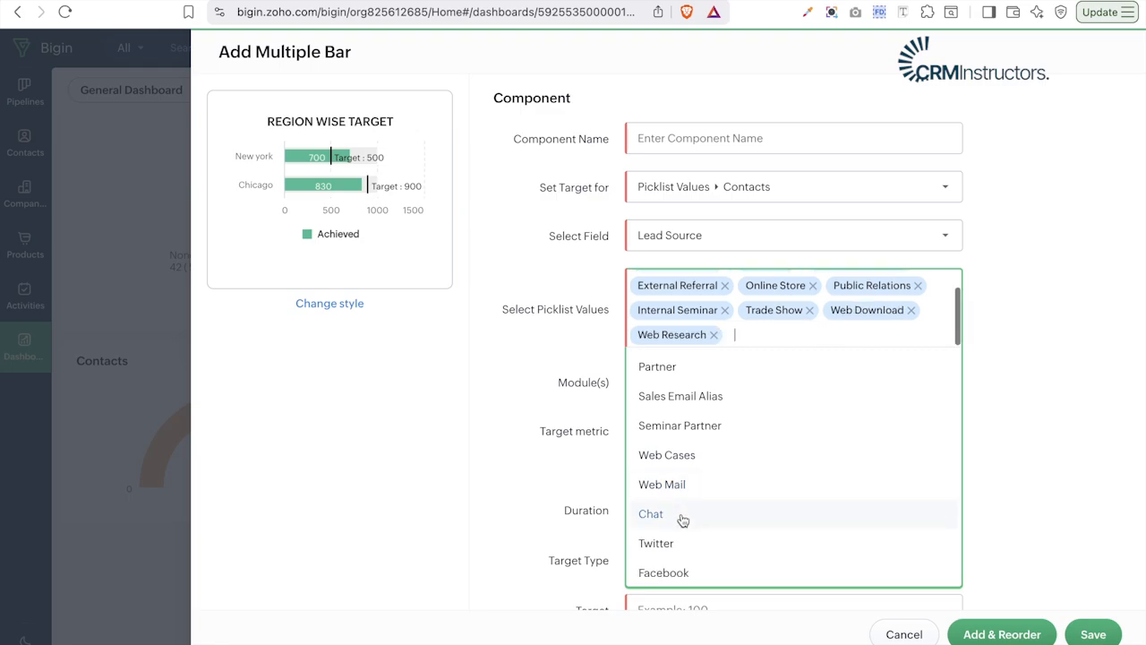
{"action": "left_click", "coordinate": [665, 520]}
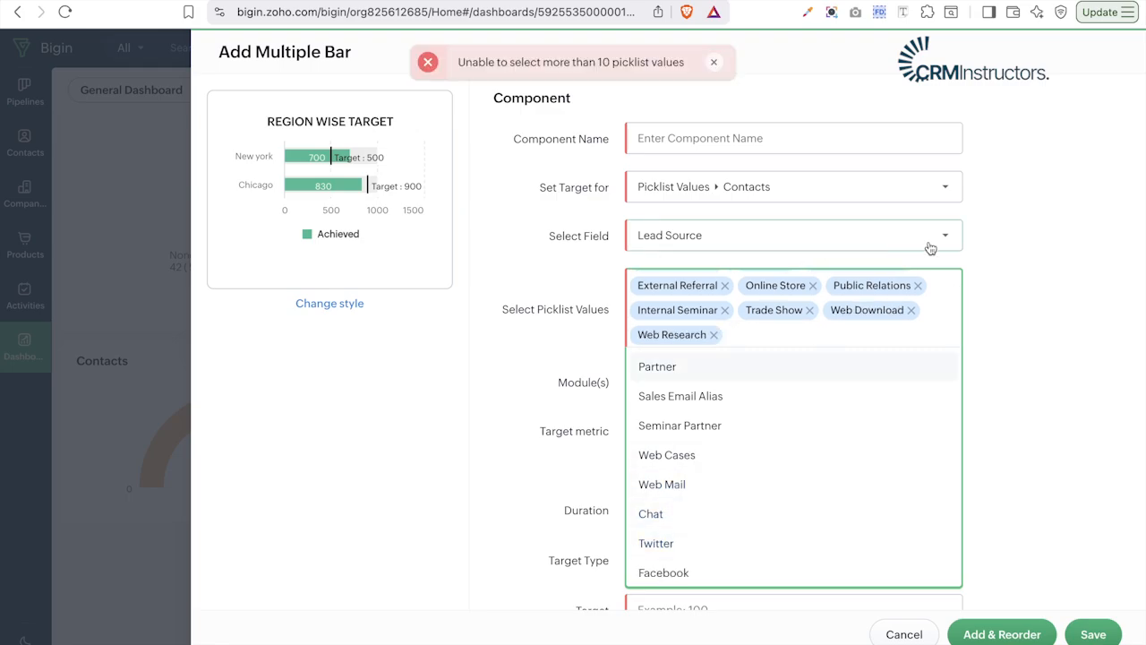
{"action": "left_click", "coordinate": [1027, 305]}
- Set the target metric to Count of - Contacts and the duration to the contacts' Created Time this year
{"action": "scroll", "coordinate": [931, 325], "scroll_direction": "up", "scroll_amount": 2}
{"action": "scroll", "coordinate": [931, 326], "scroll_direction": "down", "scroll_amount": 2}
{"action": "scroll", "coordinate": [931, 327], "scroll_direction": "down", "scroll_amount": 1}
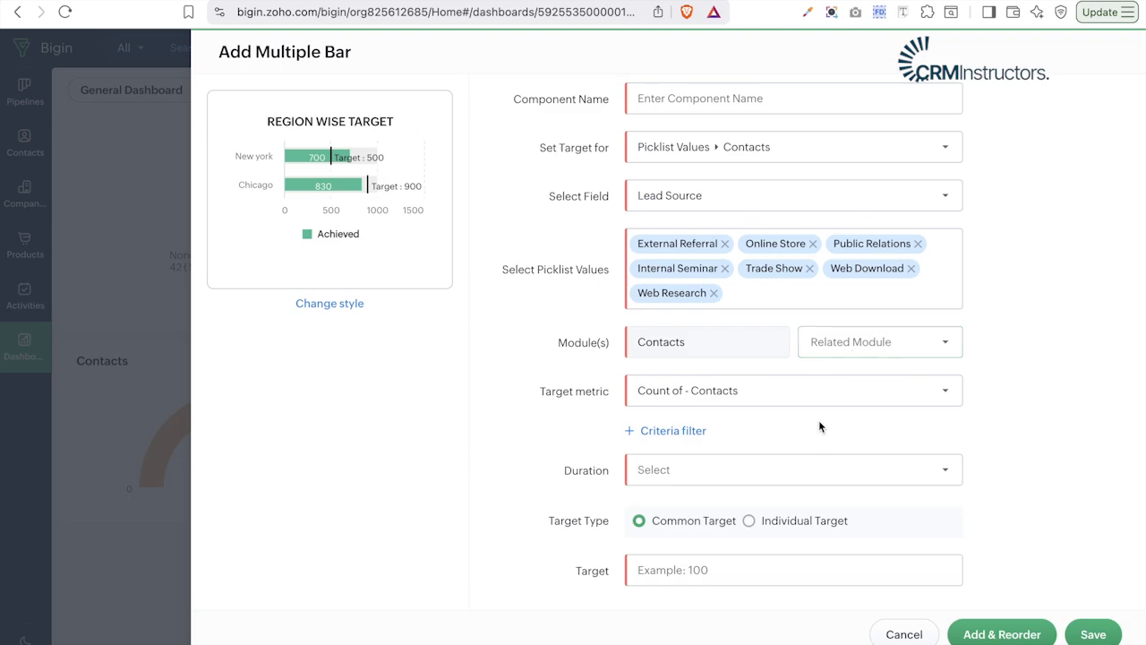
{"action": "left_click", "coordinate": [834, 391]}
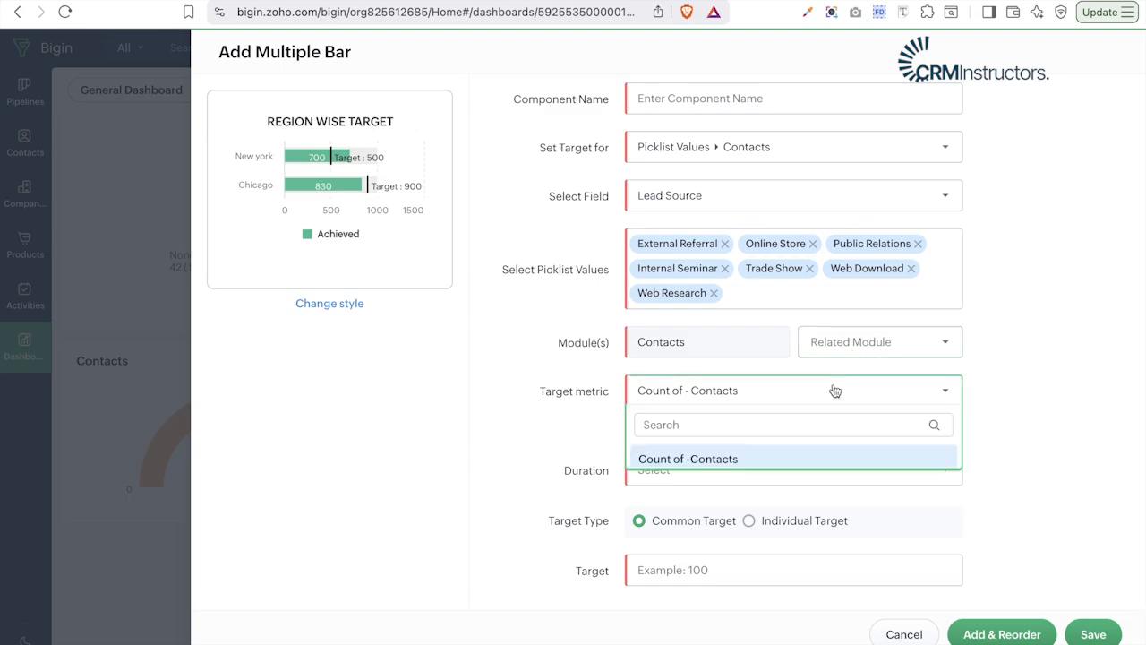
{"action": "left_click", "coordinate": [735, 459]}
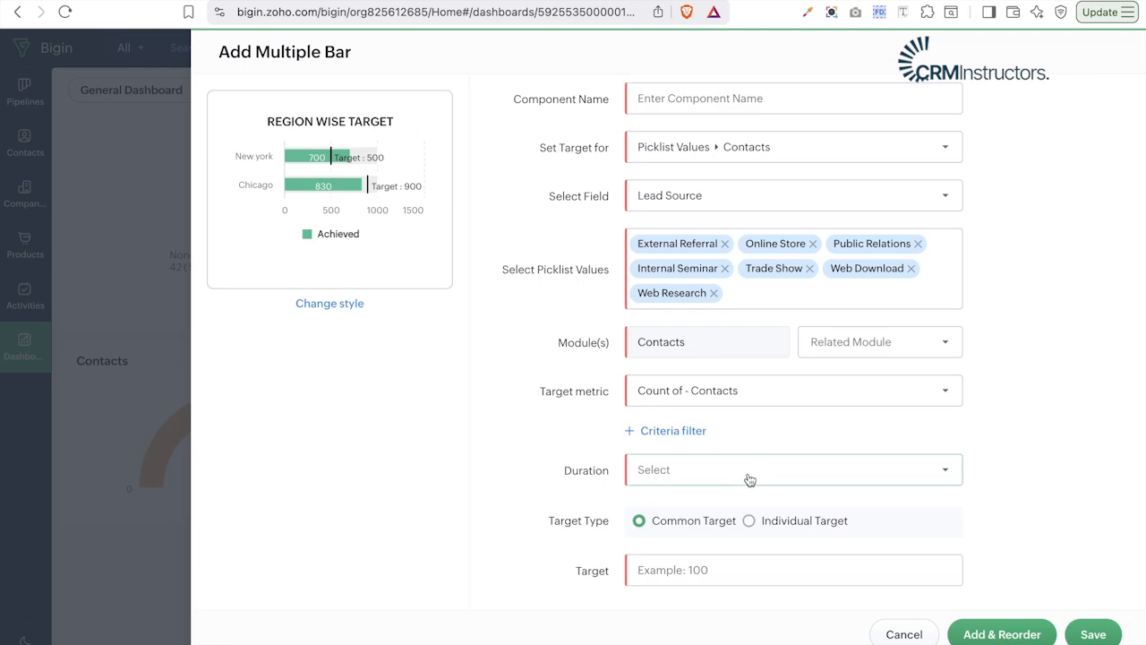
{"action": "left_click", "coordinate": [749, 480]}
{"action": "mouse_move", "coordinate": [772, 353]}
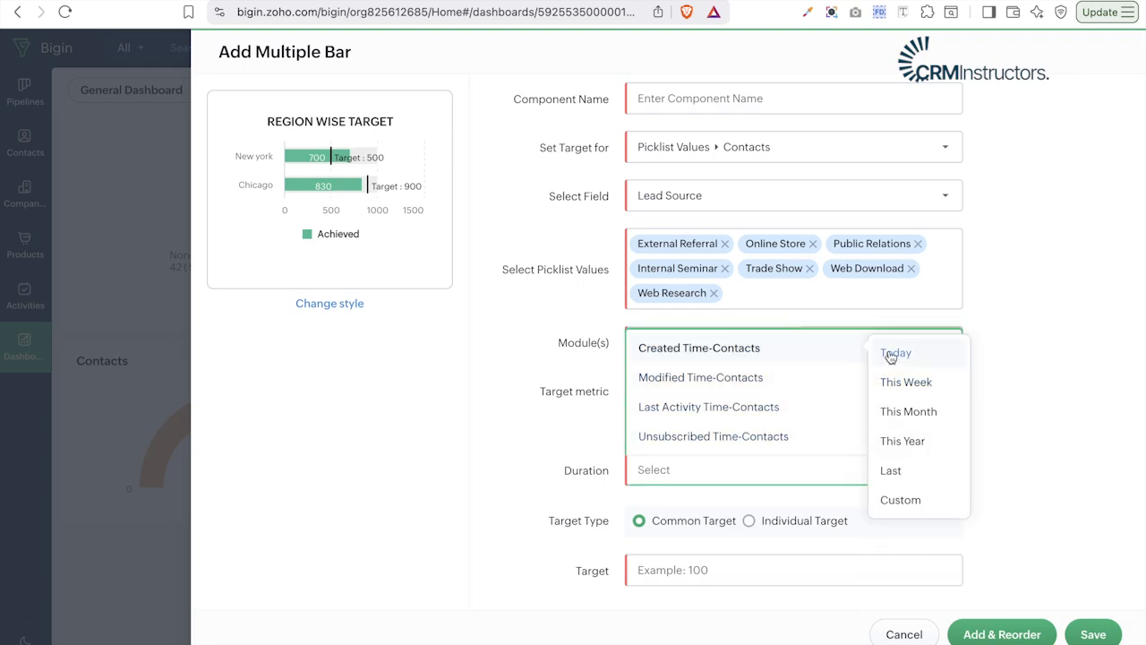
{"action": "left_click", "coordinate": [901, 440]}
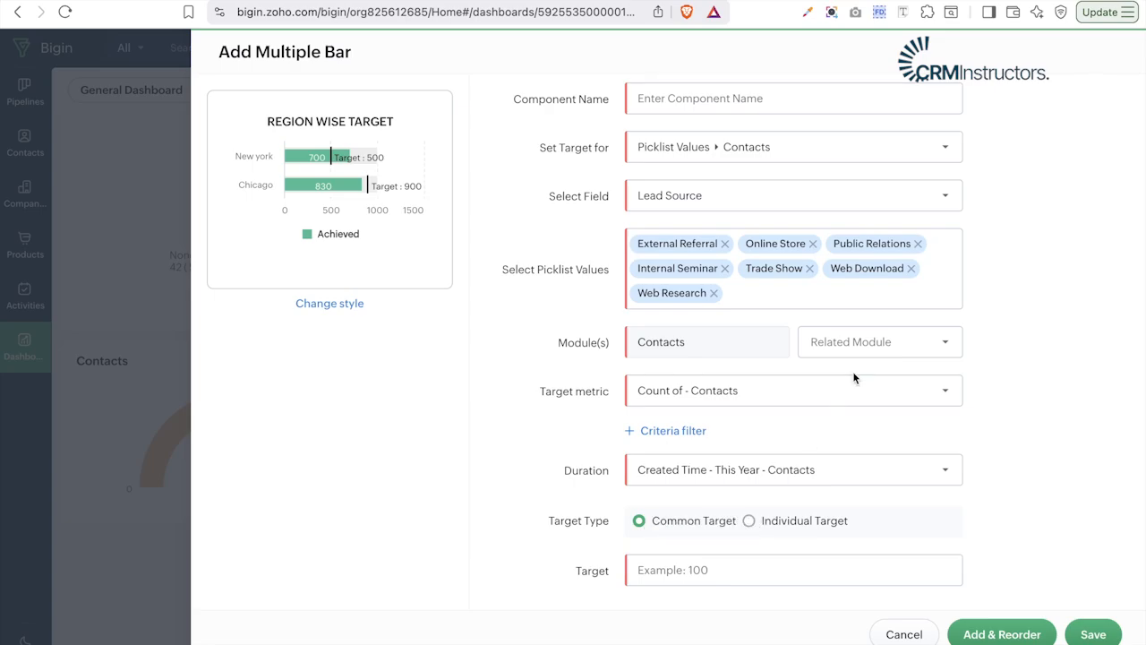
- Review the modules offered for picklist value targets and the Contacts fields that can be selected for the target
{"action": "scroll", "coordinate": [854, 378], "scroll_direction": "up", "scroll_amount": 1}
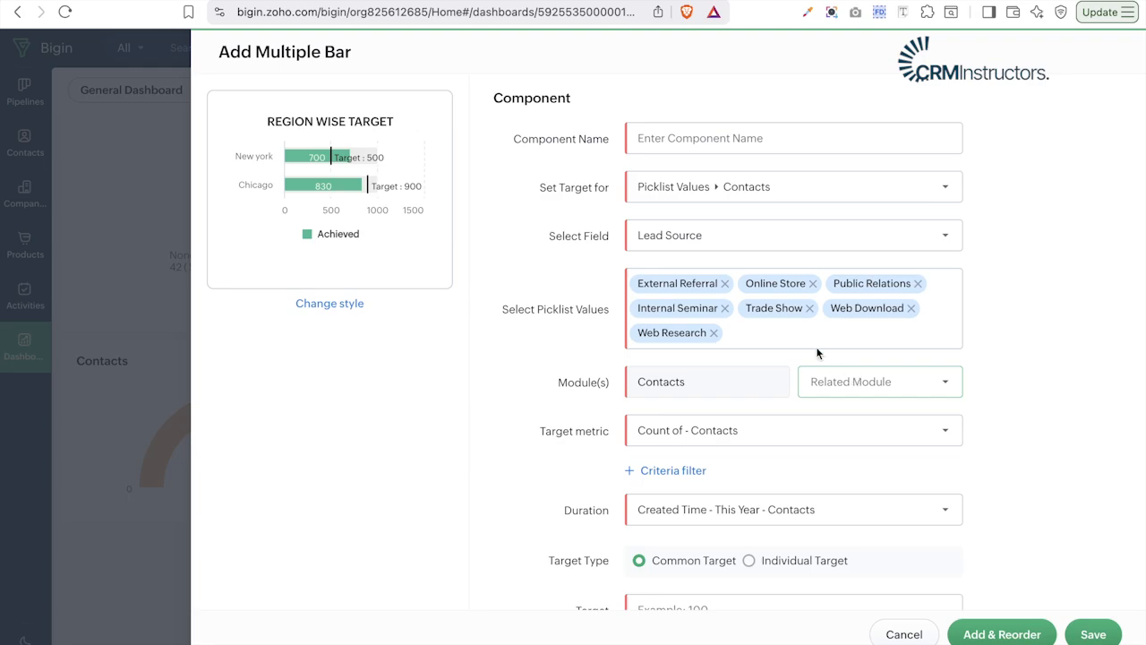
{"action": "left_click", "coordinate": [909, 202]}
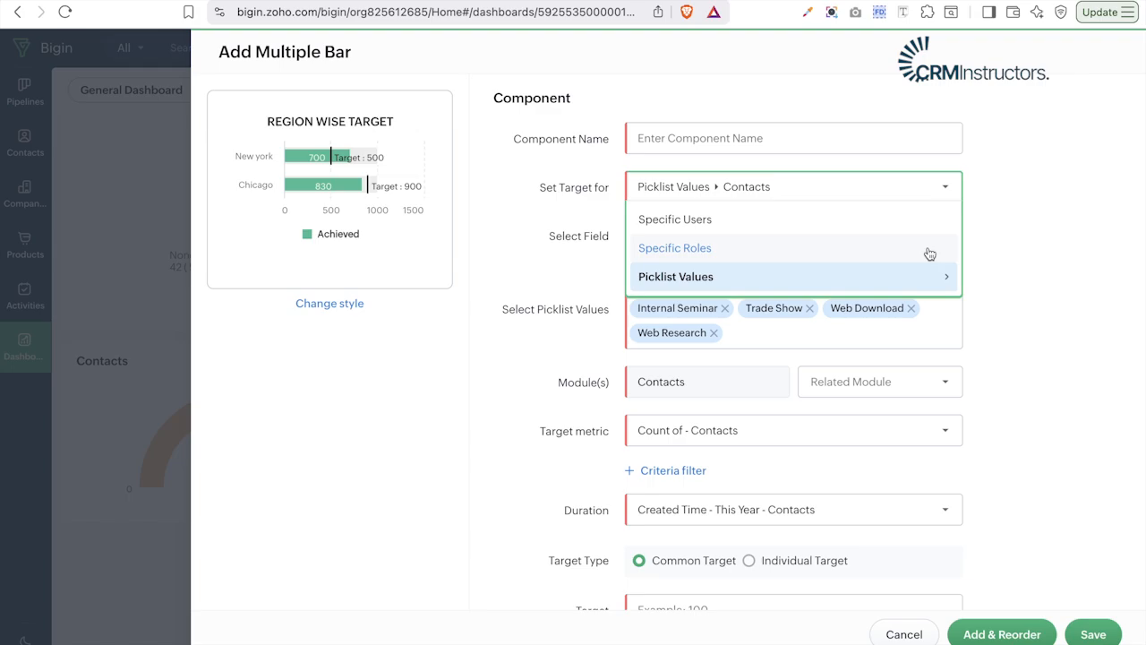
{"action": "left_click", "coordinate": [922, 277]}
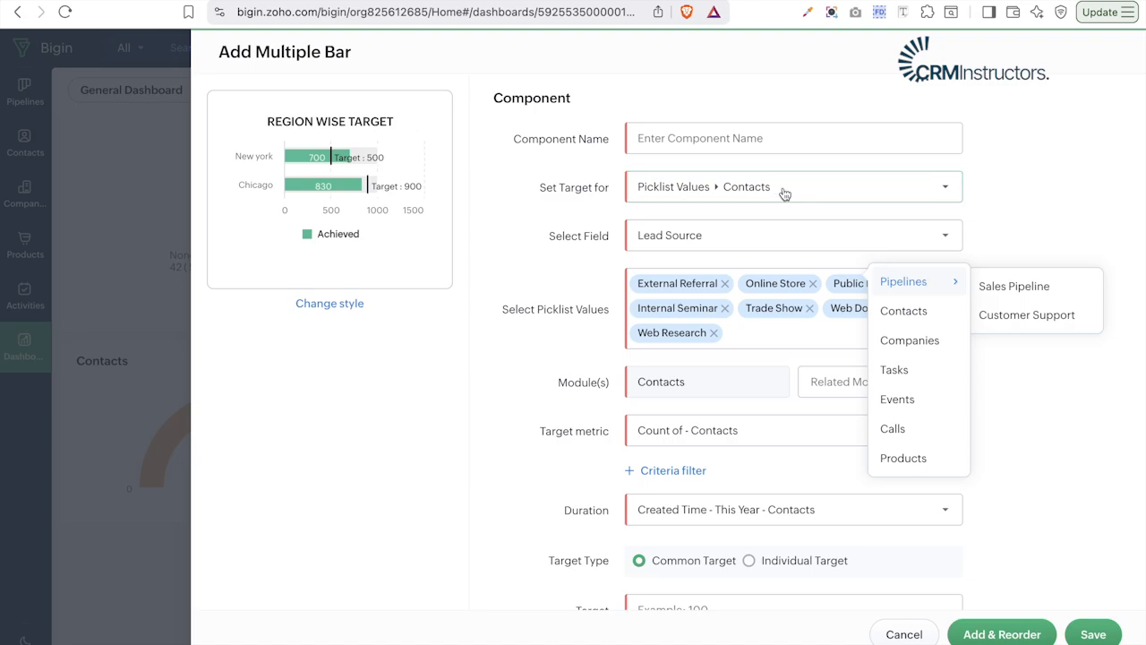
{"action": "left_click", "coordinate": [583, 215]}
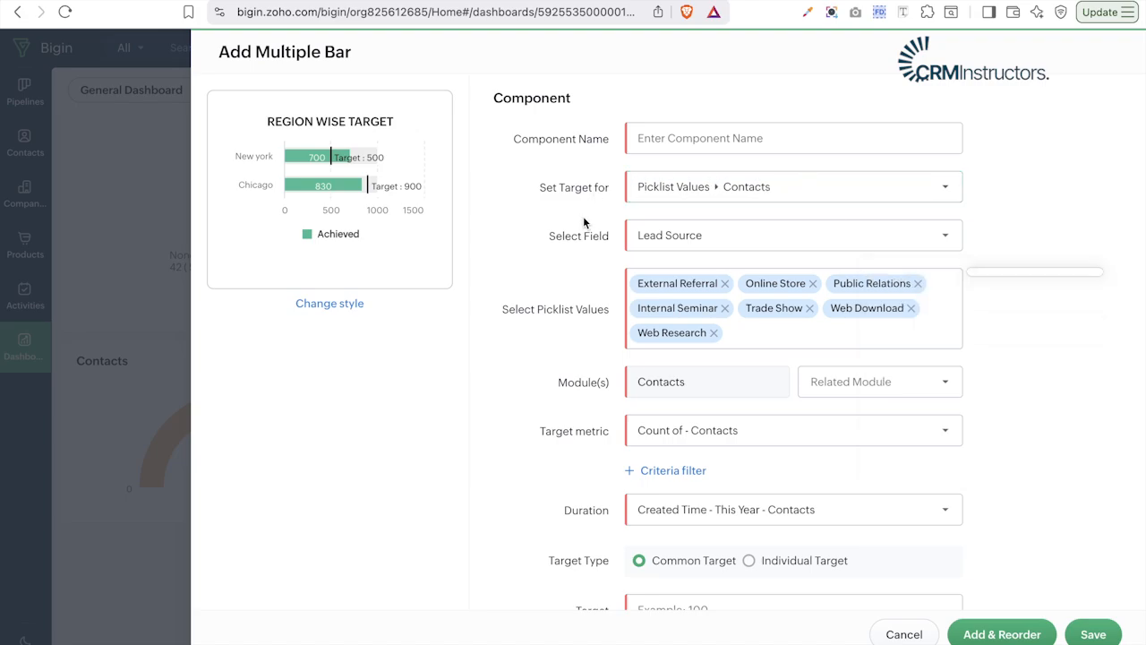
{"action": "left_click", "coordinate": [803, 242]}
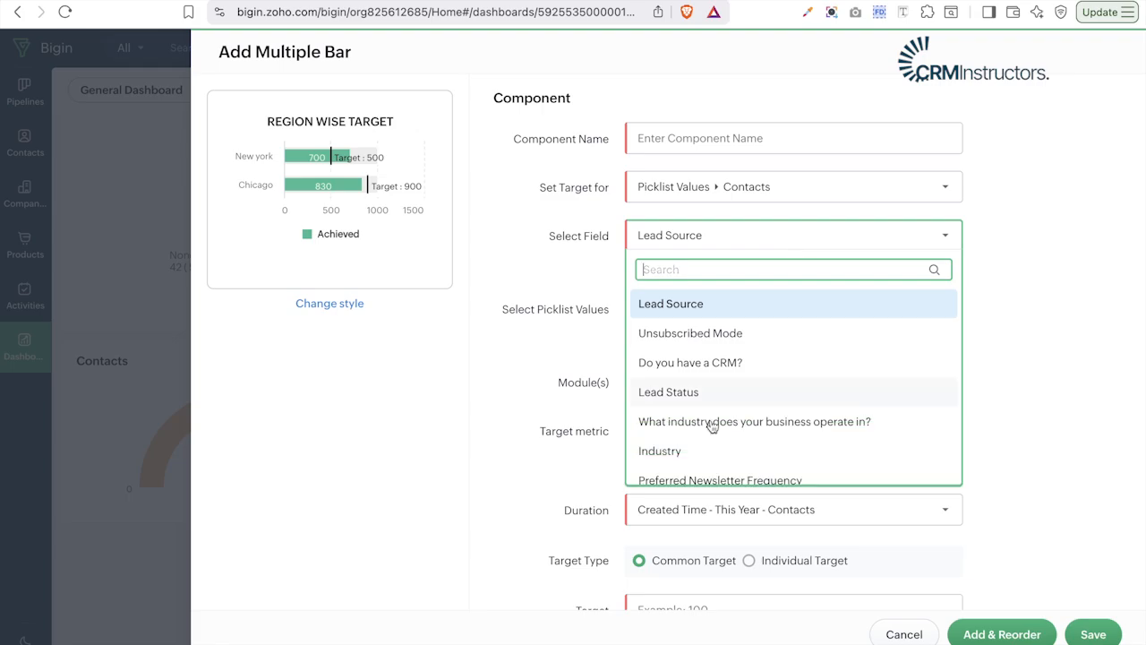
{"action": "scroll", "coordinate": [745, 472], "scroll_direction": "down", "scroll_amount": 1}
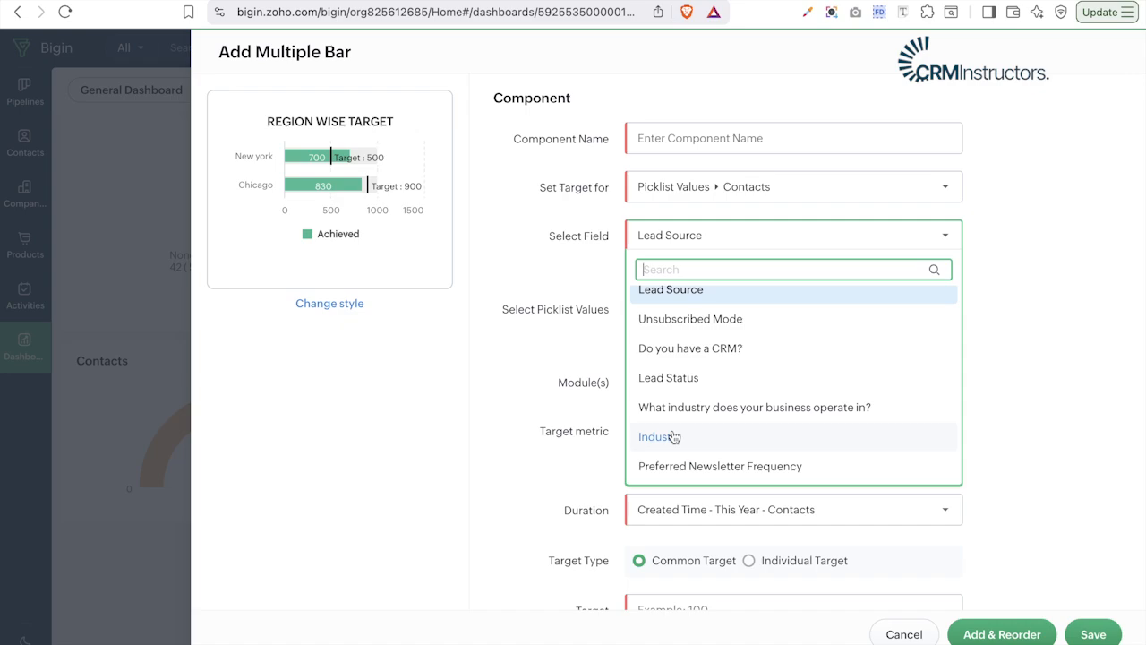
{"action": "left_click", "coordinate": [607, 376]}
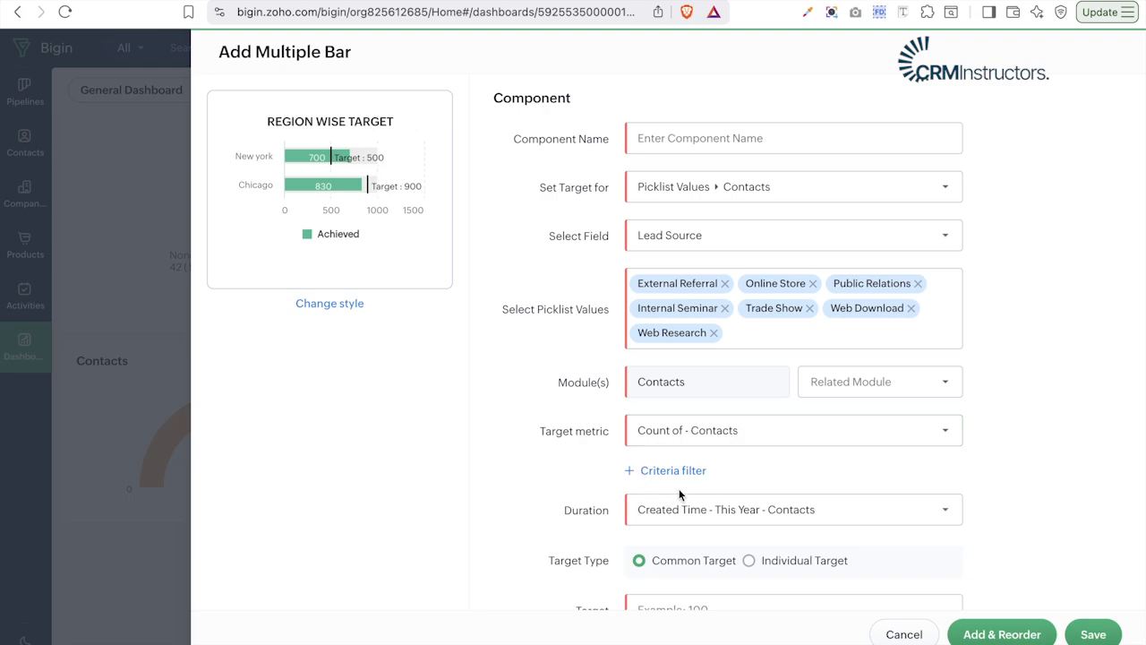
- Try the Individual Target type to view the separate target fields per lead source, and return to Common Target
{"action": "scroll", "coordinate": [678, 495], "scroll_direction": "down", "scroll_amount": 1}
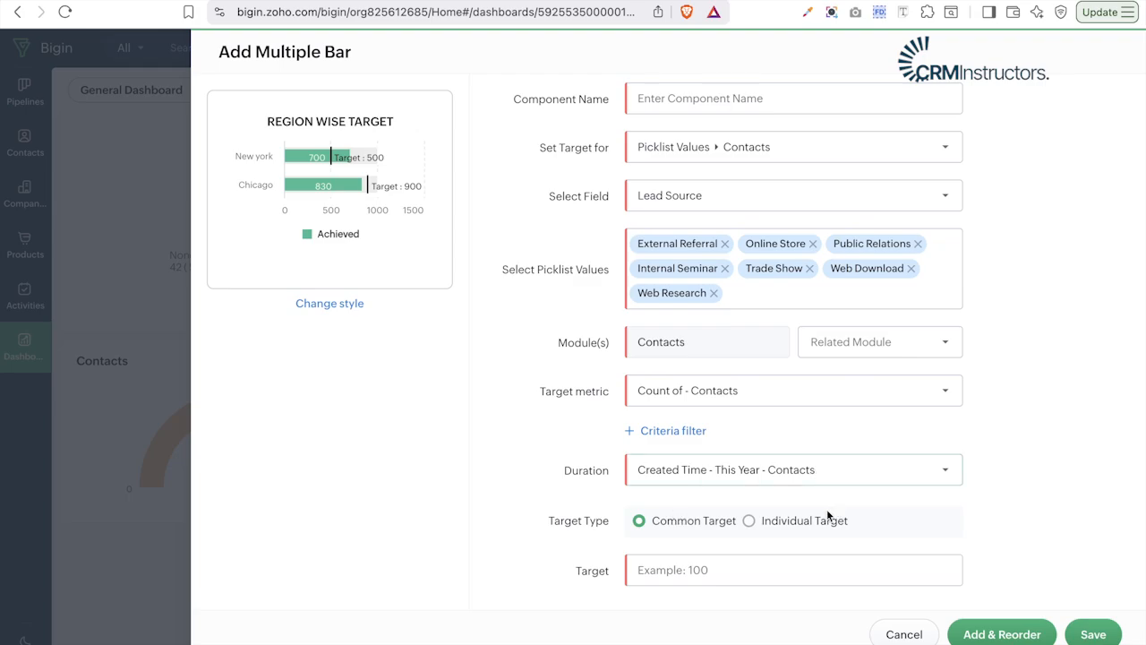
{"action": "left_click", "coordinate": [799, 521]}
{"action": "scroll", "coordinate": [801, 521], "scroll_direction": "down", "scroll_amount": 2}
{"action": "scroll", "coordinate": [801, 521], "scroll_direction": "down", "scroll_amount": 2}
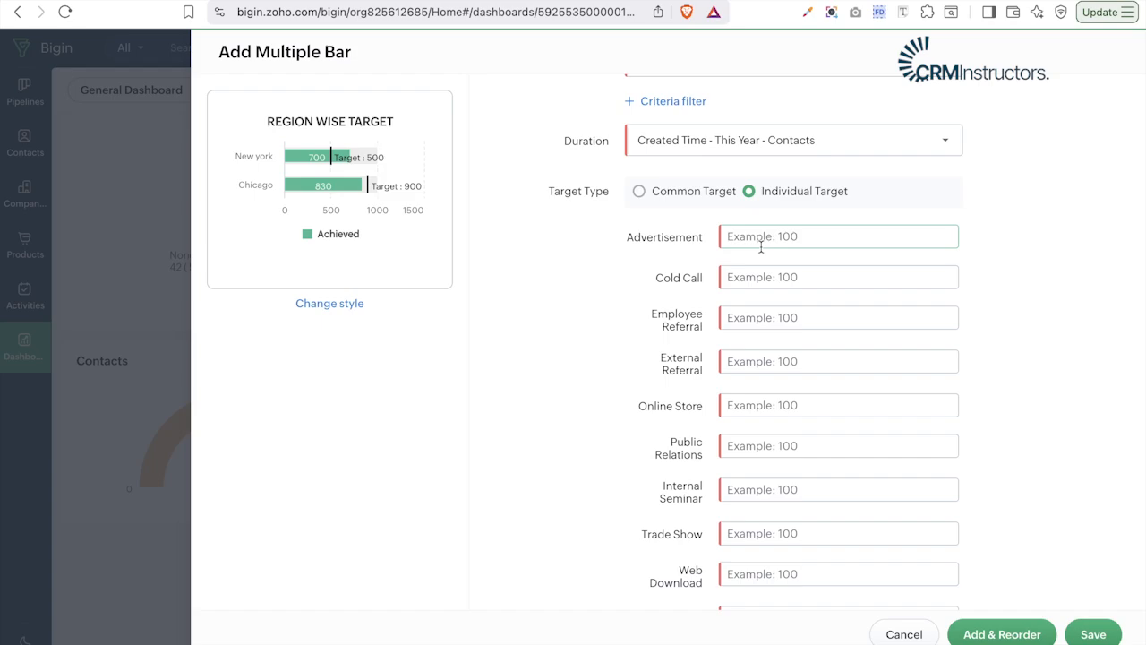
{"action": "scroll", "coordinate": [760, 246], "scroll_direction": "up", "scroll_amount": 1}
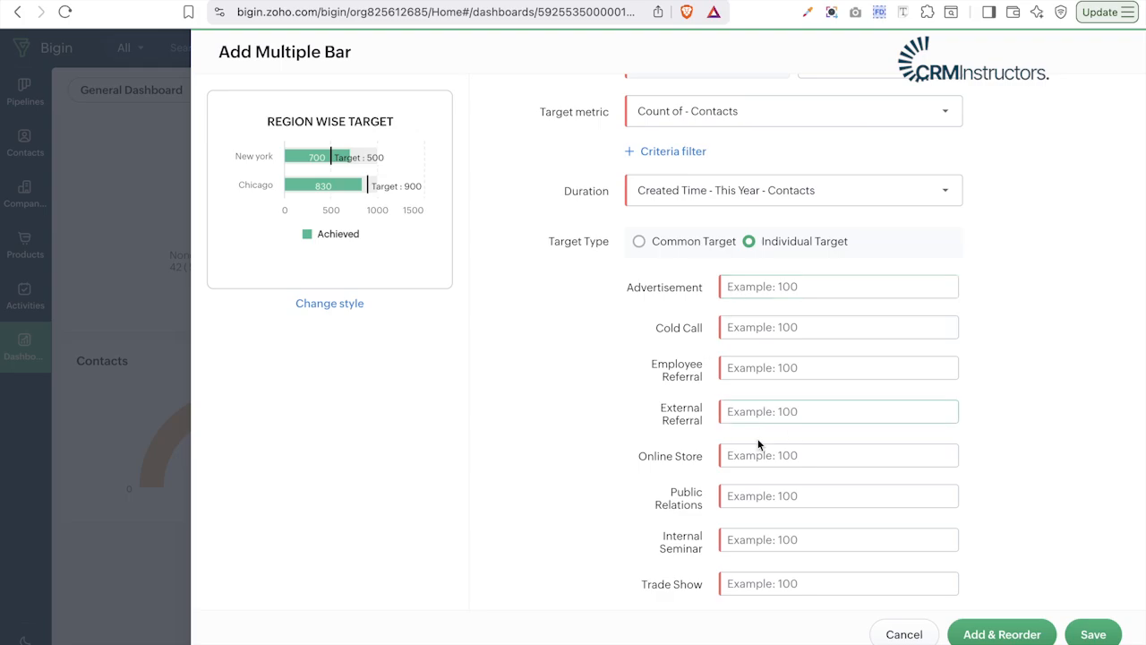
{"action": "scroll", "coordinate": [762, 491], "scroll_direction": "down", "scroll_amount": 2}
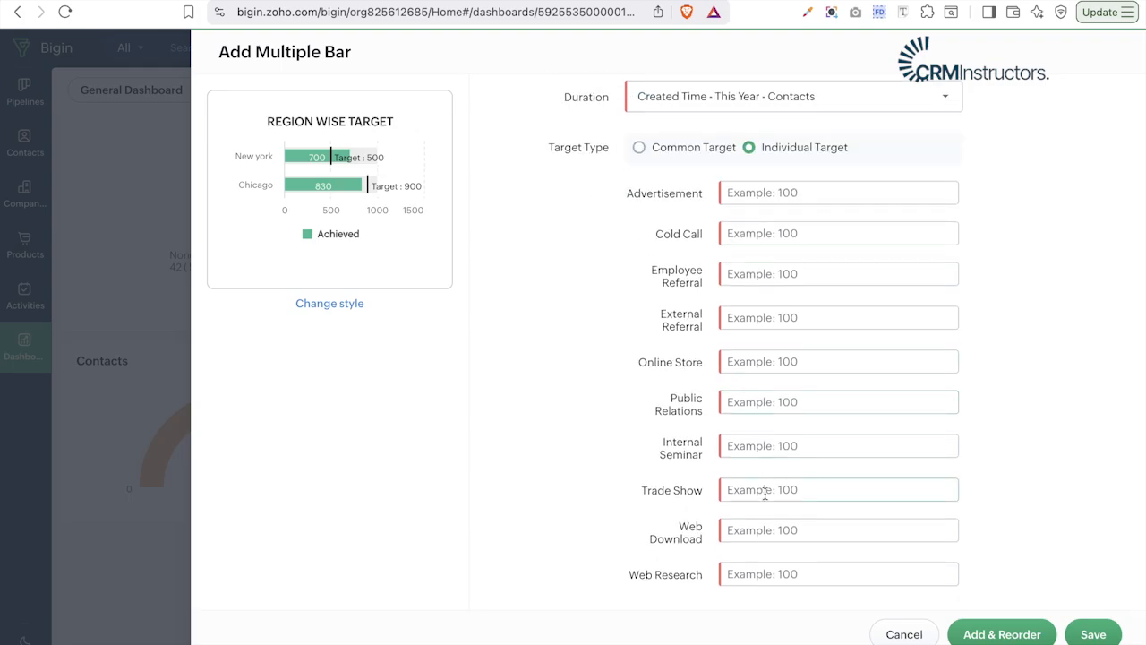
{"action": "left_click", "coordinate": [656, 149]}
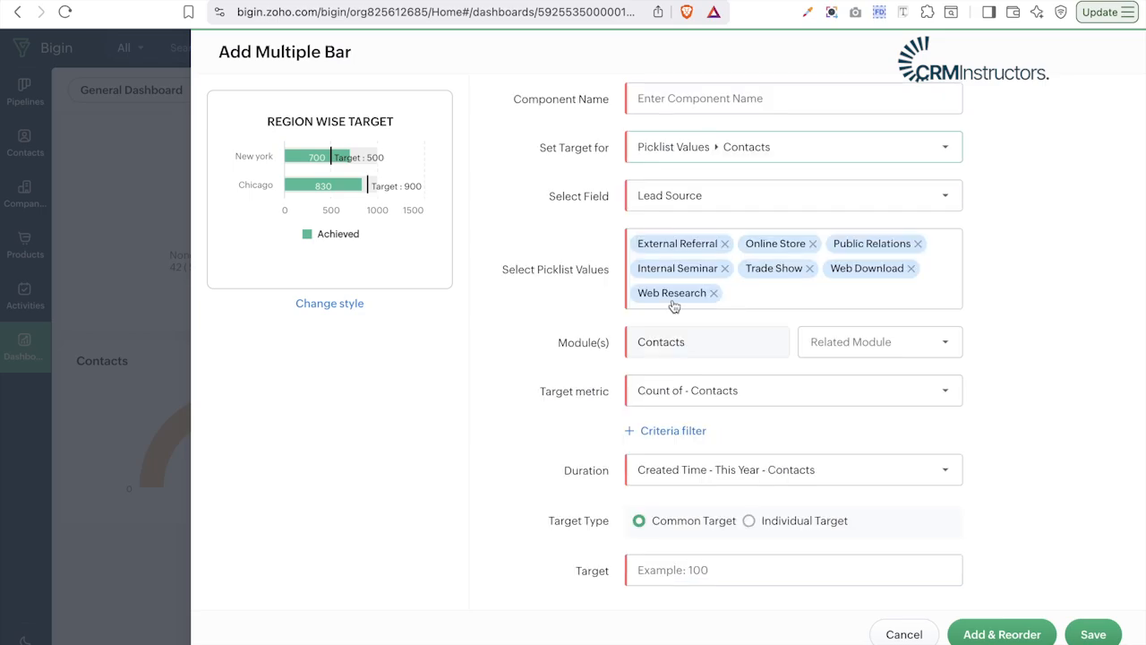
- Set the common target to 100, name the component "Contact by Industry" and try to save it
{"action": "left_click", "coordinate": [733, 571]}
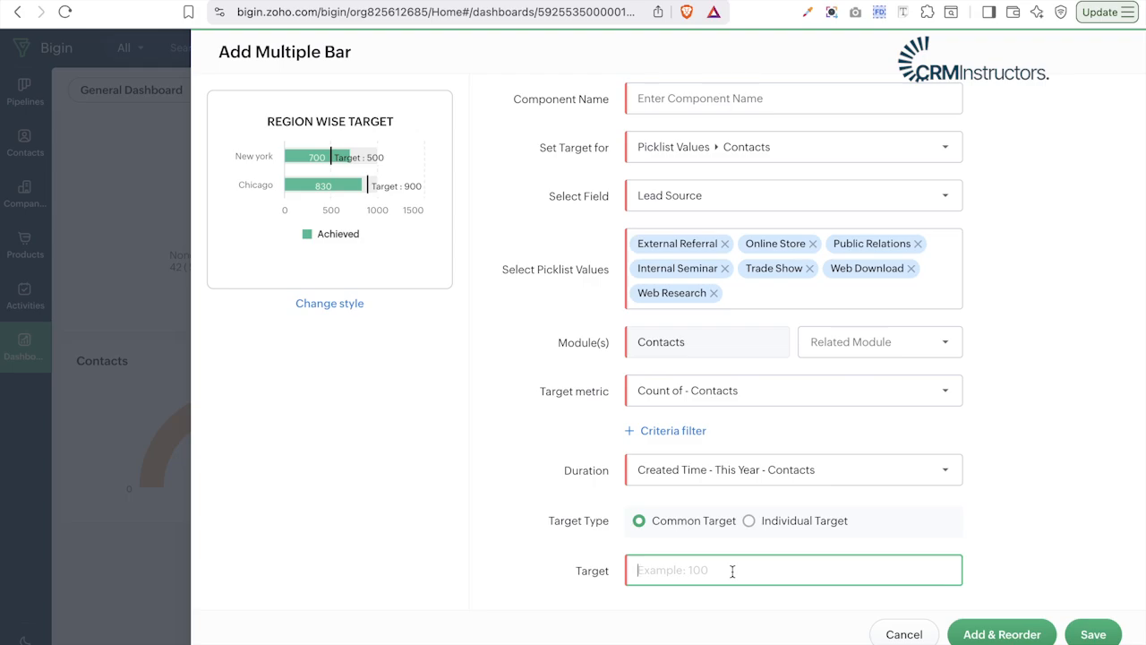
{"action": "type", "text": "100"}
{"action": "scroll", "coordinate": [846, 352], "scroll_direction": "up", "scroll_amount": 2}
{"action": "left_click", "coordinate": [711, 136]}
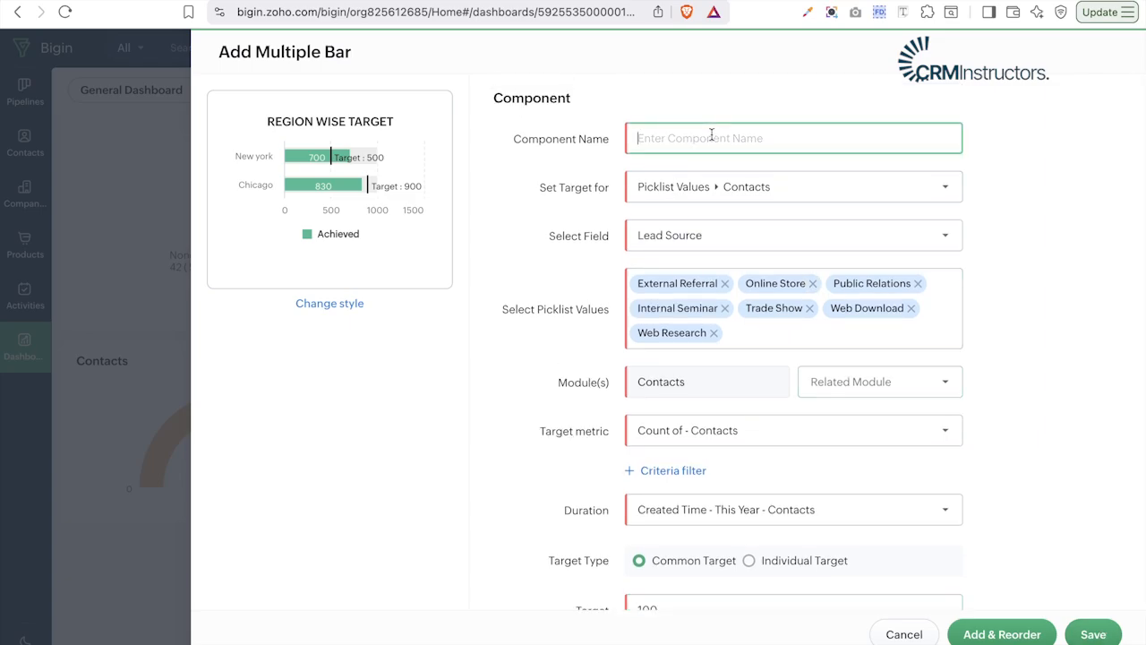
{"action": "key", "text": "Caps_Lock"}
{"action": "type", "text": "Contact by Industry"}
{"action": "left_click", "coordinate": [1093, 640]}
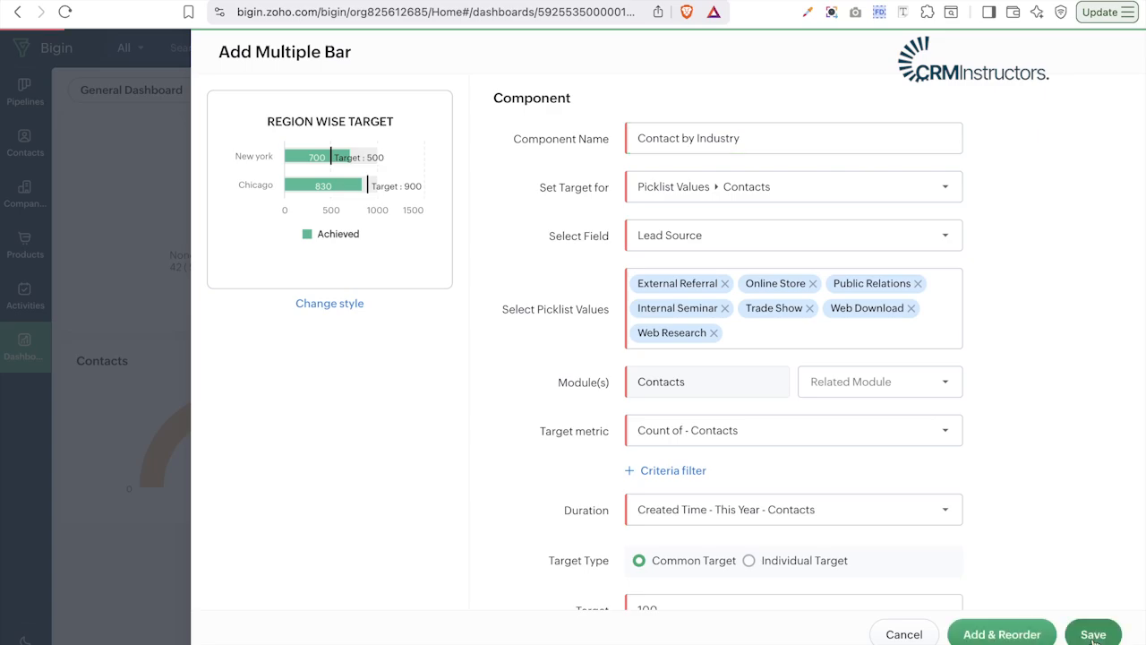
- Change the component name to "Contact by Industry target" and save the multiple bar meter to the dashboard
{"action": "left_click", "coordinate": [796, 143]}
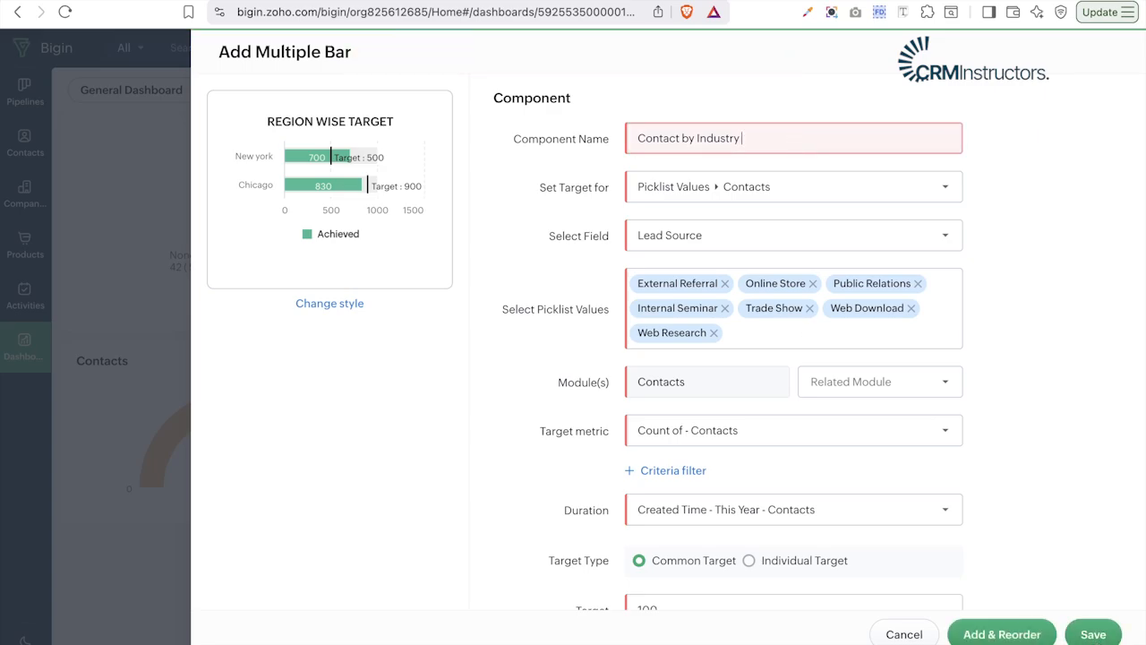
{"action": "type", "text": "target"}
{"action": "left_click", "coordinate": [1093, 636]}
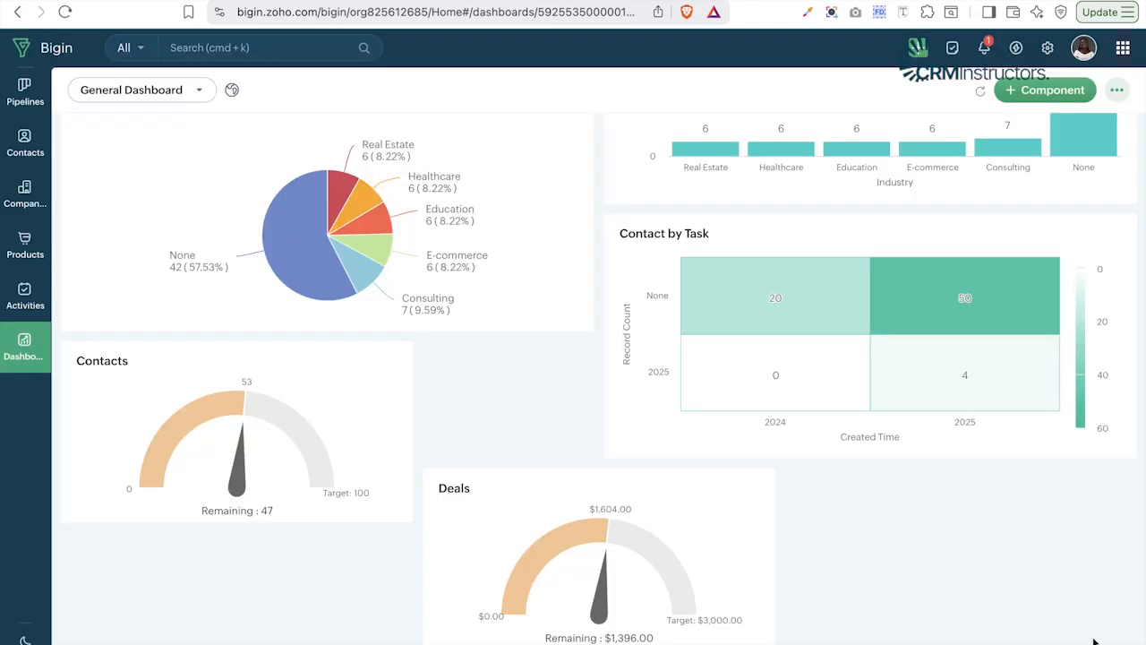
- Look over the new multiple bar meter, the available target meter types and the rest of the dashboard's components
{"action": "scroll", "coordinate": [933, 496], "scroll_direction": "down", "scroll_amount": 3}
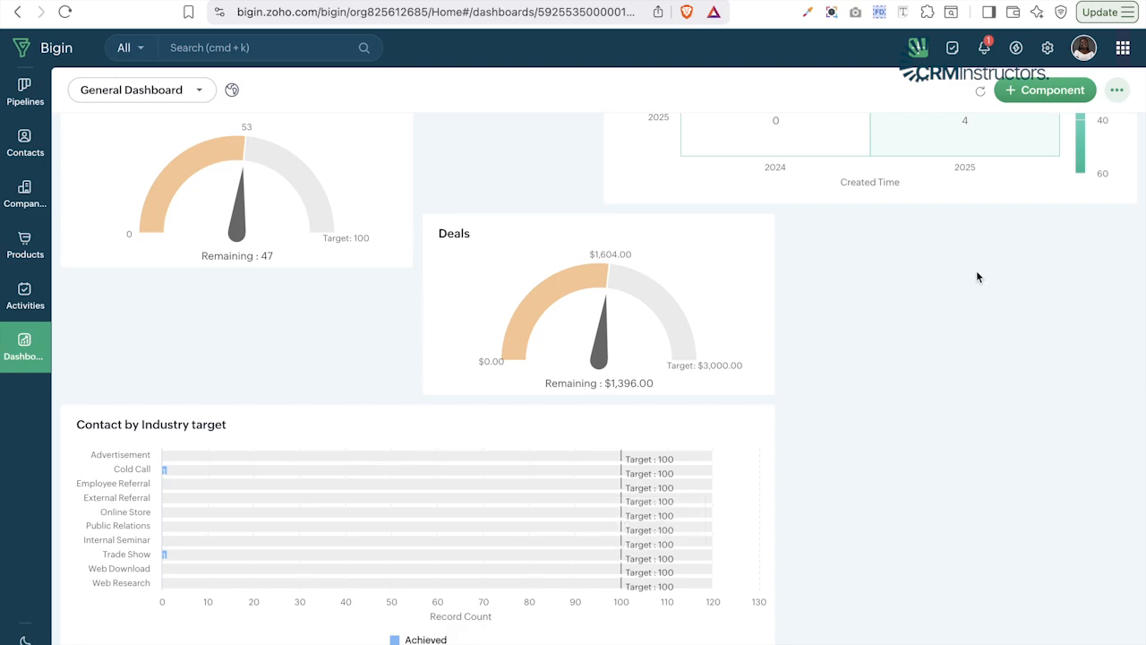
{"action": "left_click", "coordinate": [1045, 89]}
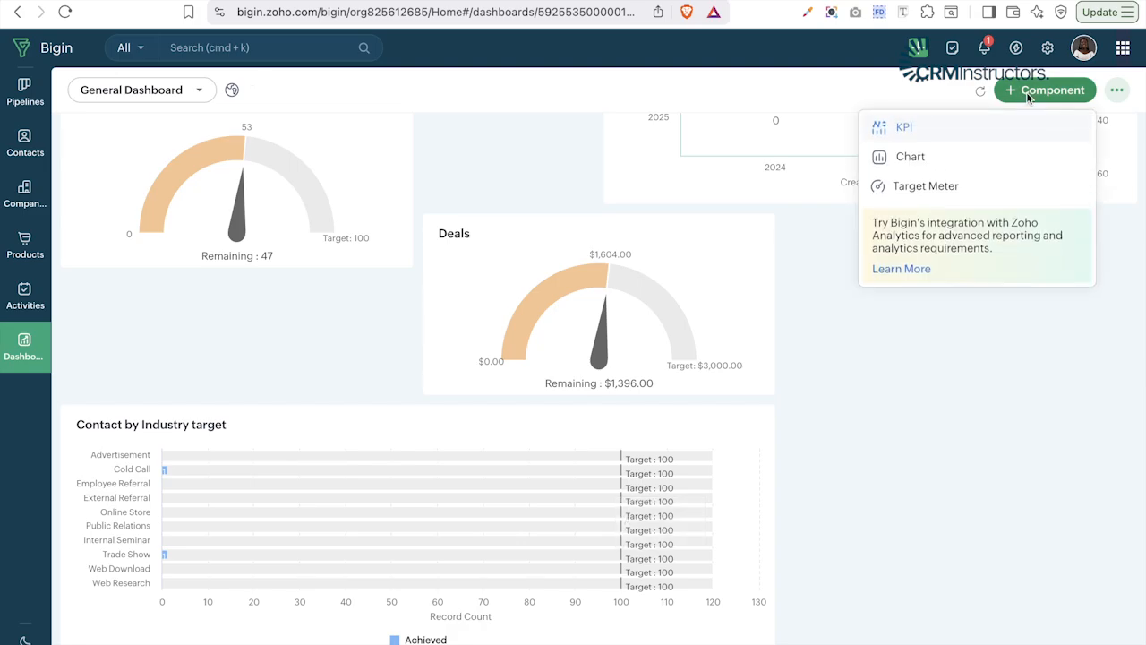
{"action": "left_click", "coordinate": [913, 185]}
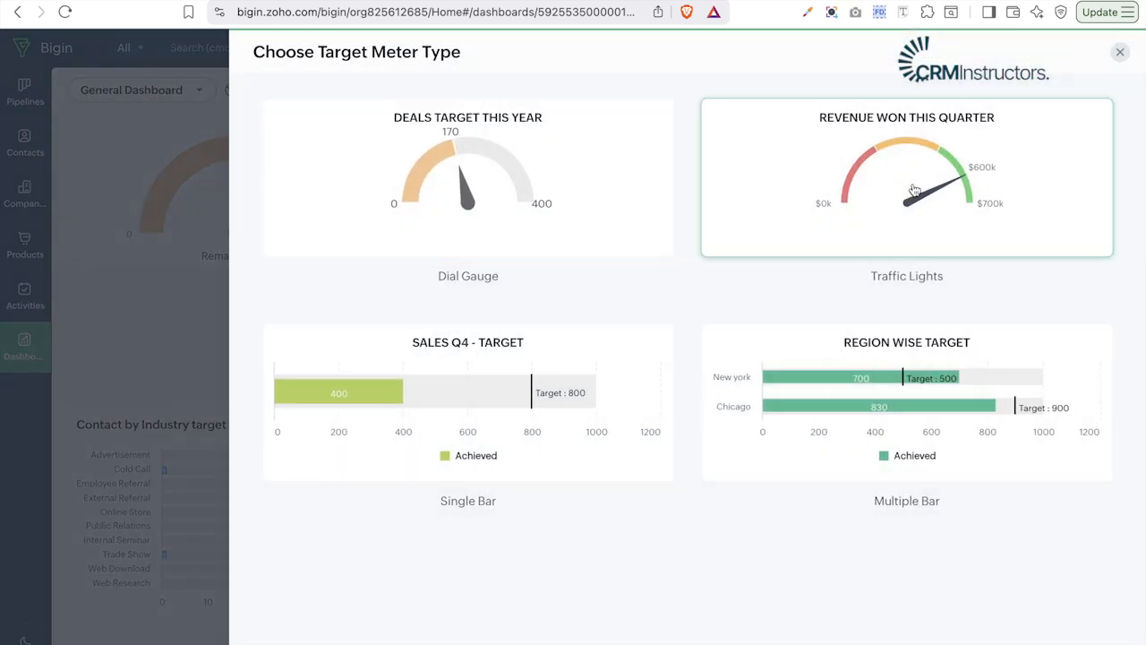
{"action": "left_click", "coordinate": [1119, 53]}
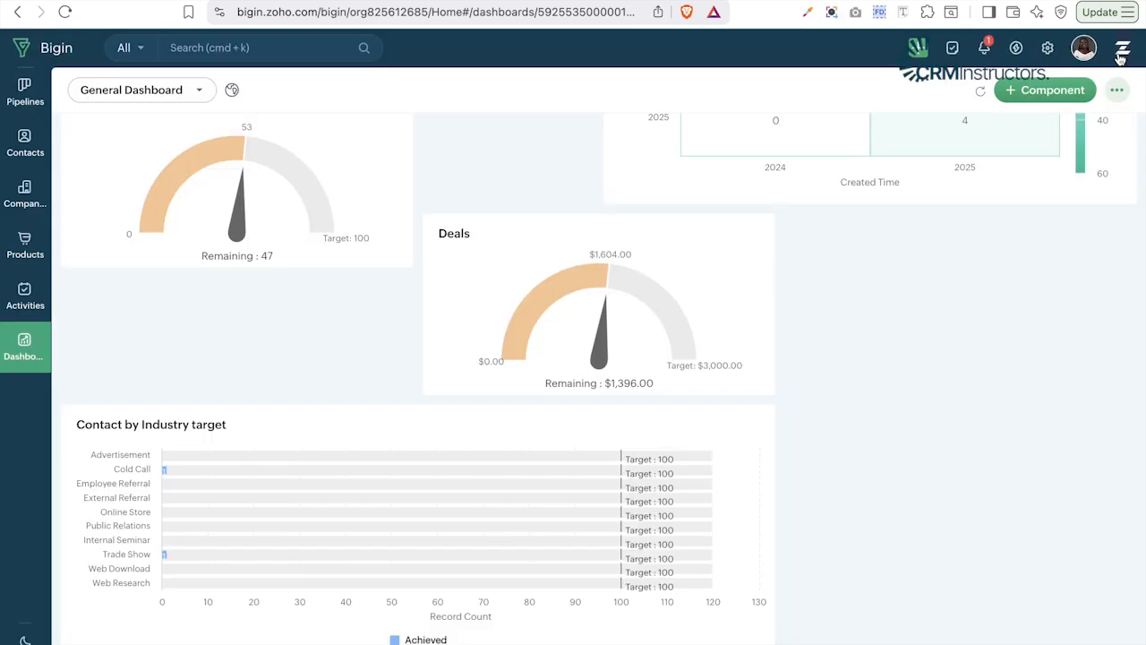
{"action": "scroll", "coordinate": [1025, 304], "scroll_direction": "up", "scroll_amount": 6}
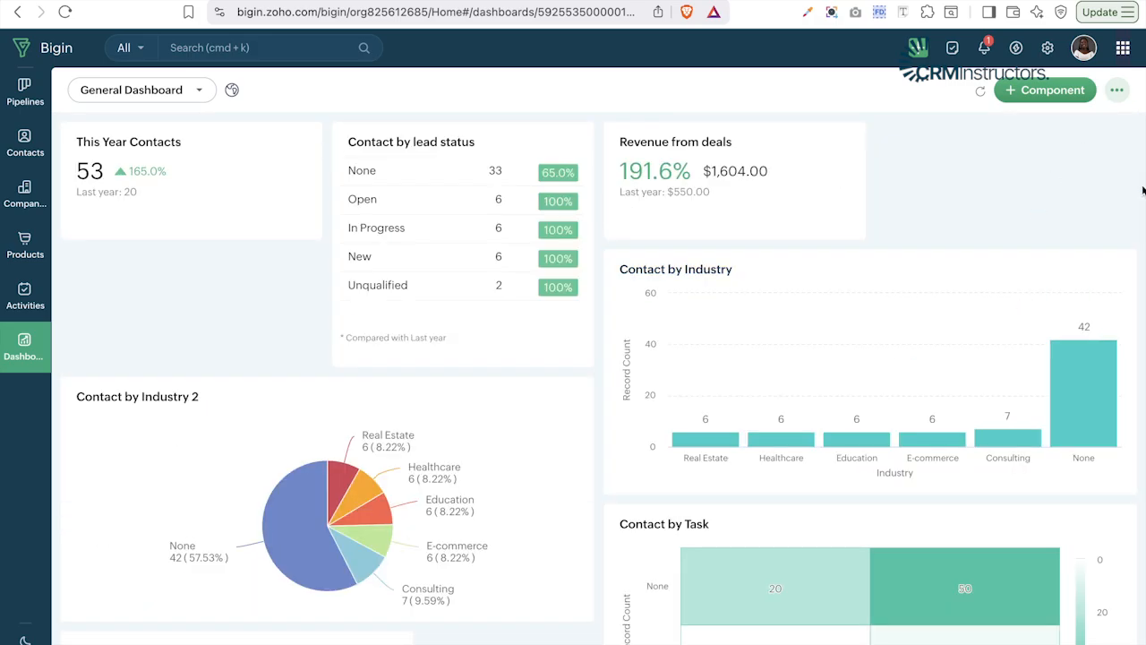
- View the dashboard in full screen and return to the normal view
{"action": "scroll", "coordinate": [1020, 460], "scroll_direction": "down", "scroll_amount": 6}
{"action": "scroll", "coordinate": [1018, 457], "scroll_direction": "up", "scroll_amount": 6}
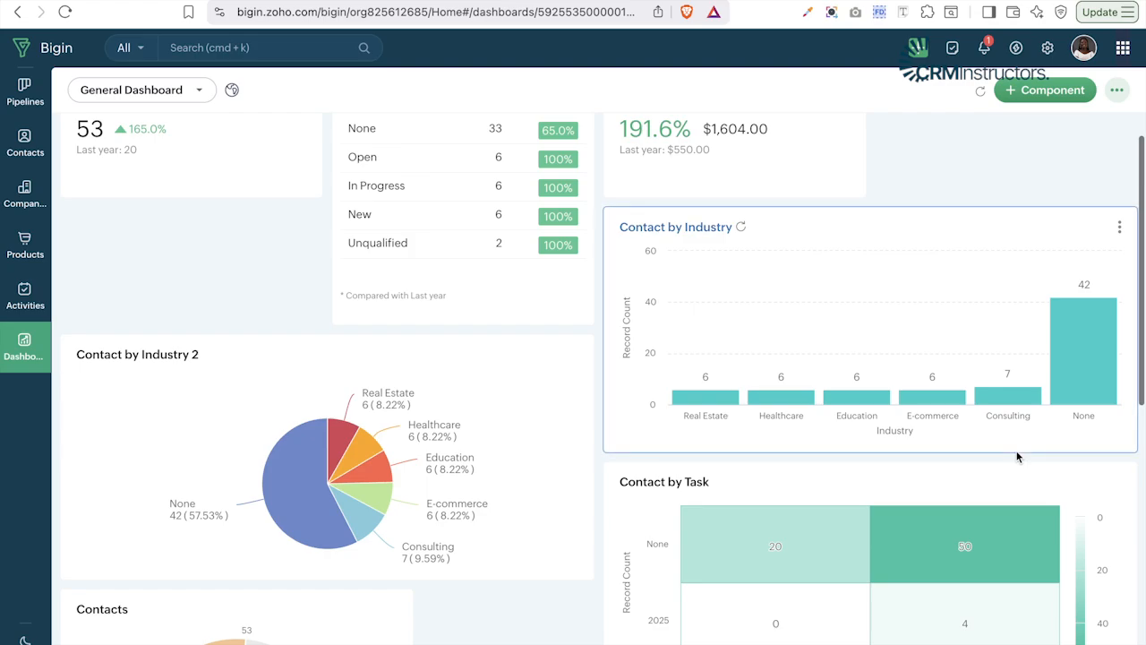
{"action": "left_click", "coordinate": [1117, 91]}
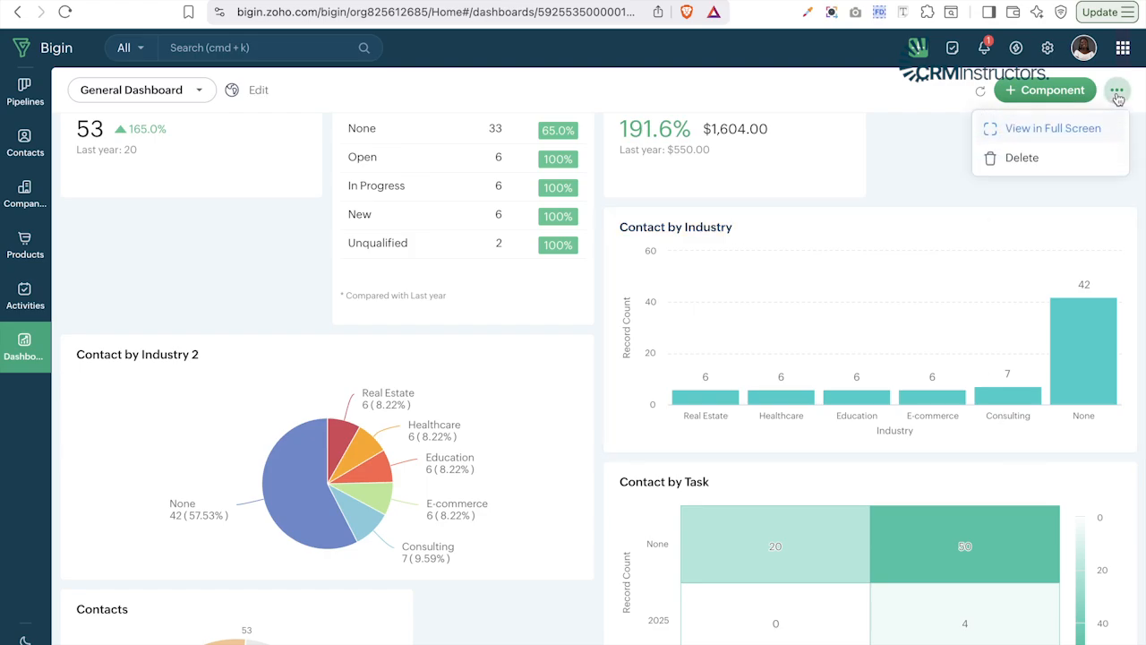
{"action": "left_click", "coordinate": [1051, 130]}
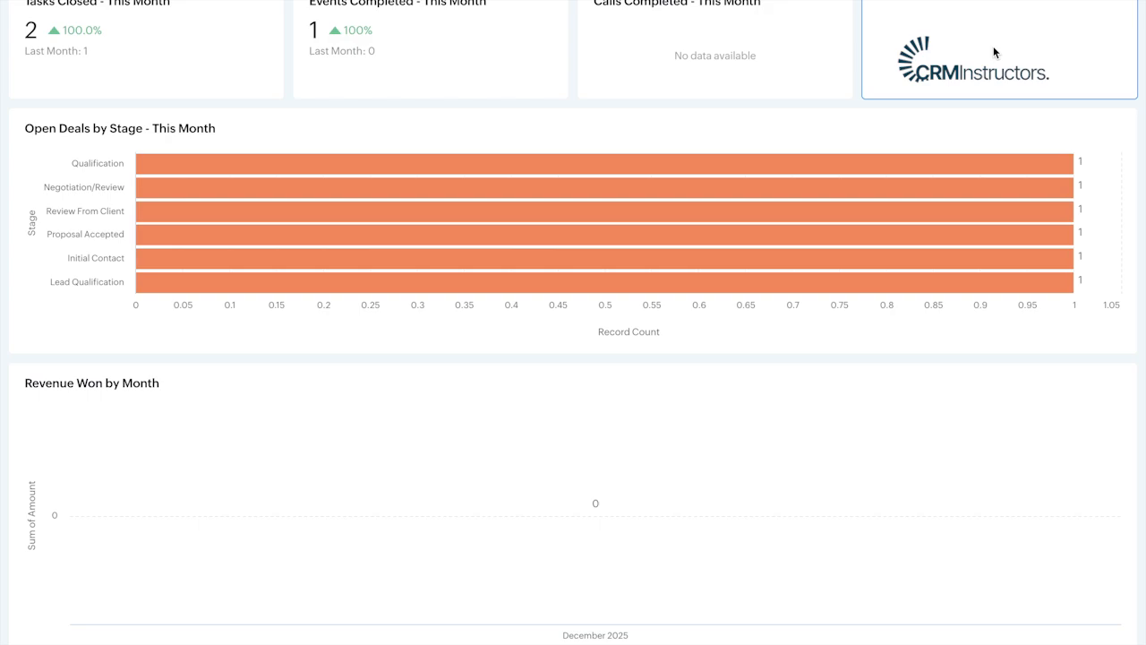
{"action": "key", "text": "Escape"}
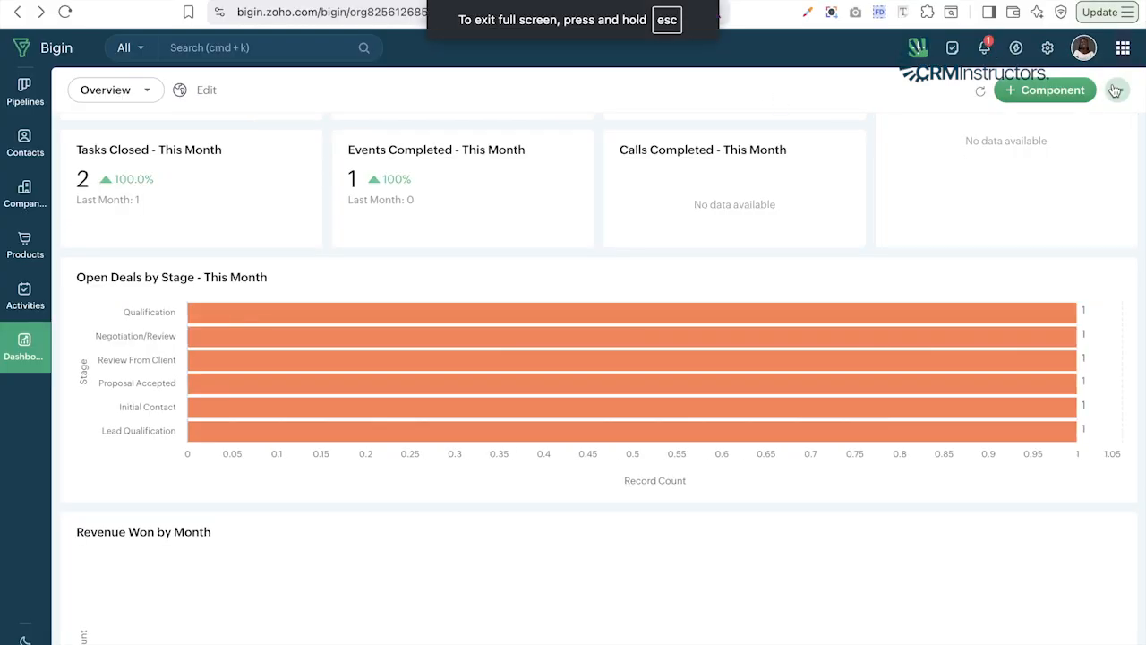
- Look through the list of created and shared dashboards and open General Dashboard
{"action": "left_click", "coordinate": [142, 91]}
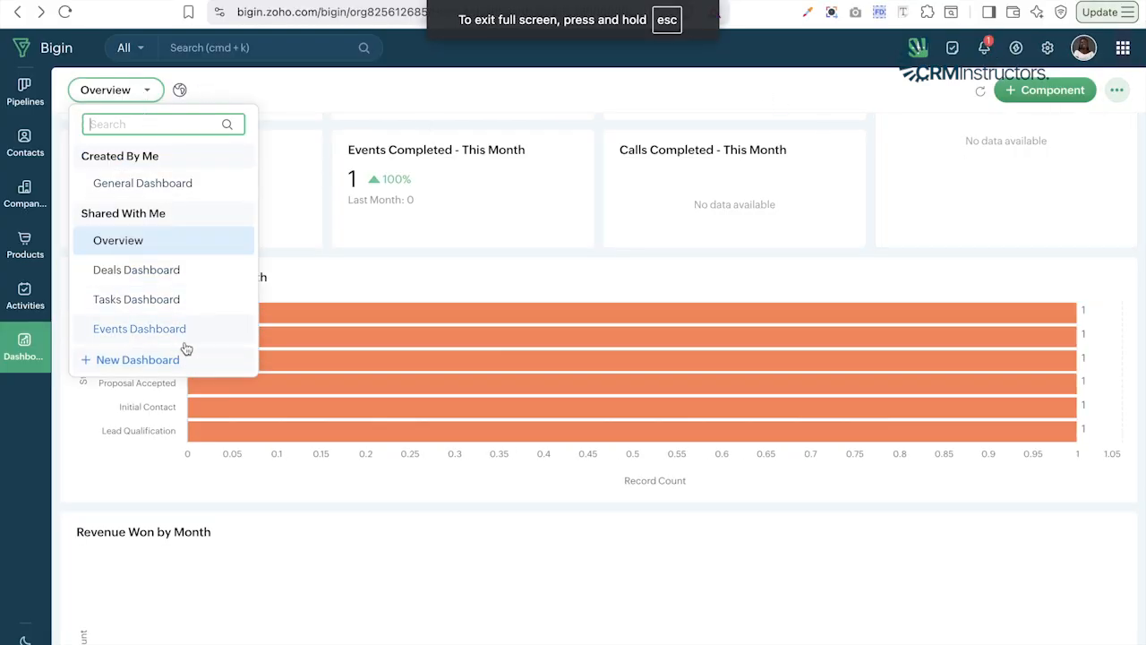
{"action": "scroll", "coordinate": [184, 295], "scroll_direction": "down", "scroll_amount": 2}
{"action": "scroll", "coordinate": [194, 246], "scroll_direction": "up", "scroll_amount": 1}
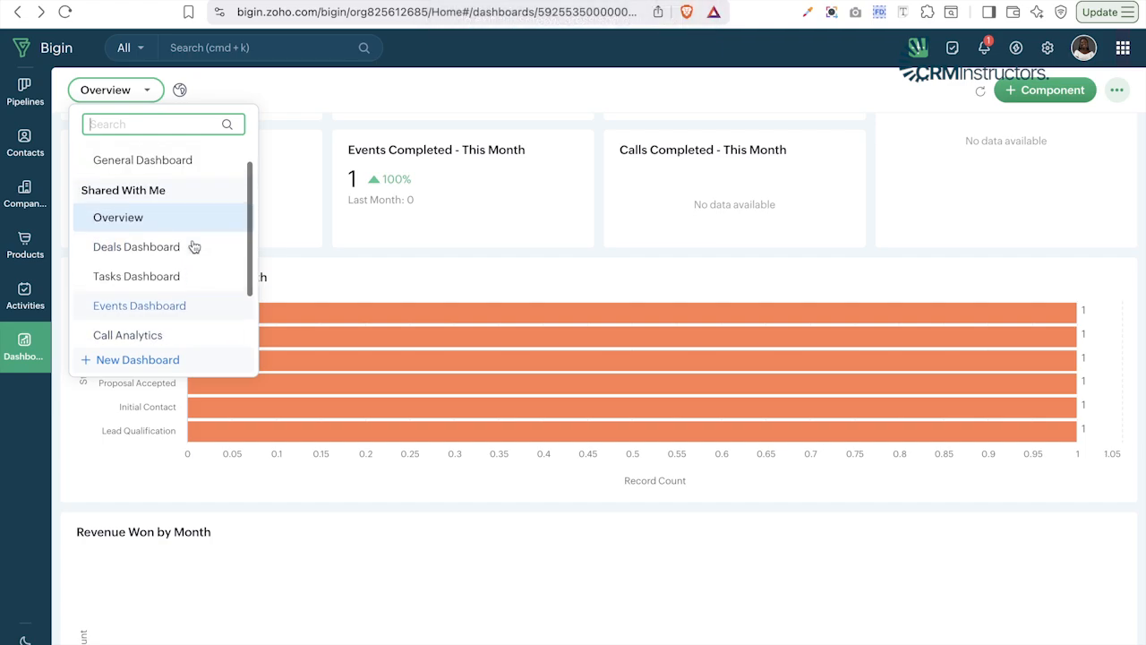
{"action": "scroll", "coordinate": [190, 240], "scroll_direction": "down", "scroll_amount": 1}
{"action": "scroll", "coordinate": [184, 228], "scroll_direction": "up", "scroll_amount": 2}
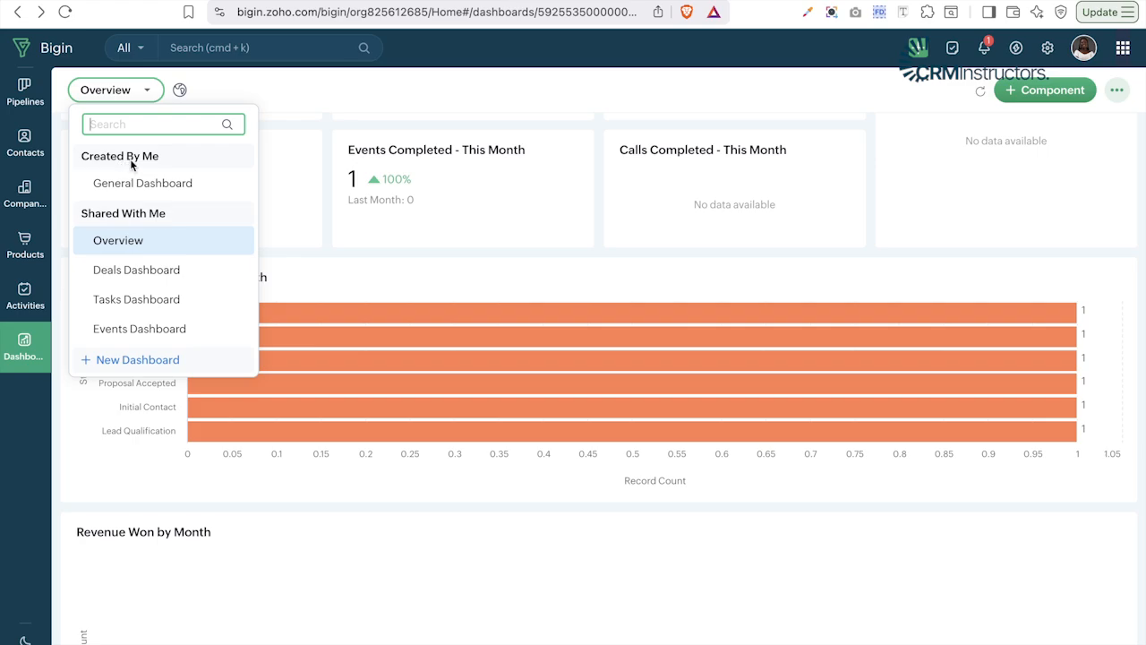
{"action": "left_click", "coordinate": [176, 192]}
{"action": "scroll", "coordinate": [875, 176], "scroll_direction": "down", "scroll_amount": 5}
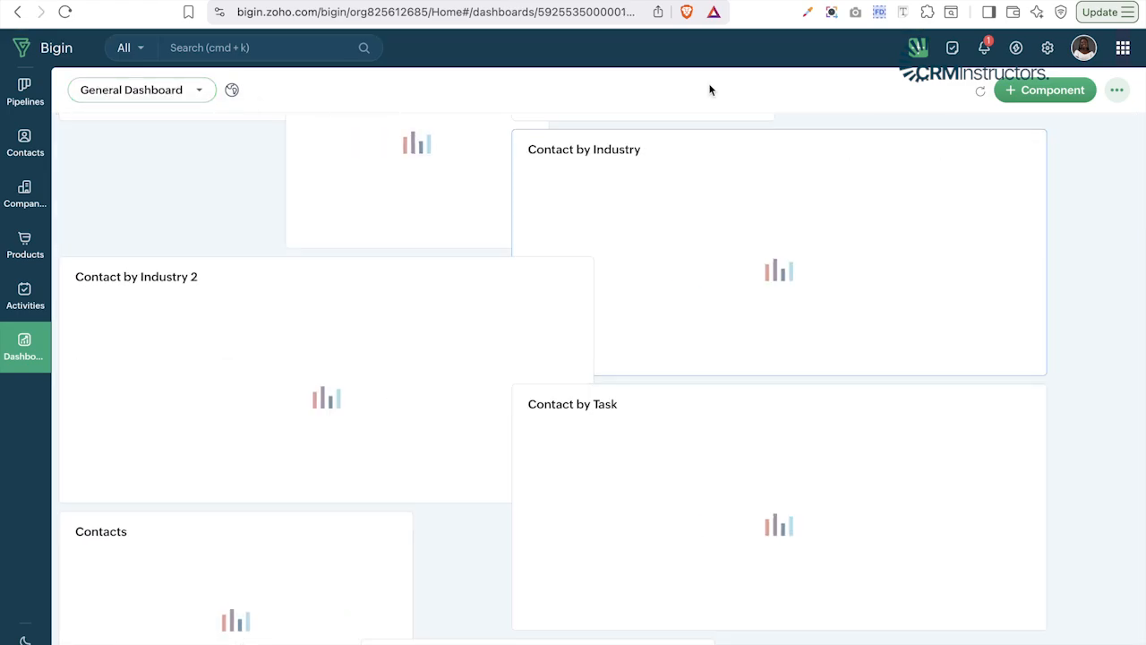
- Edit the General Dashboard layout, making the Contact by lead status component about twice as wide and slightly shorter
{"action": "left_click", "coordinate": [1117, 91]}
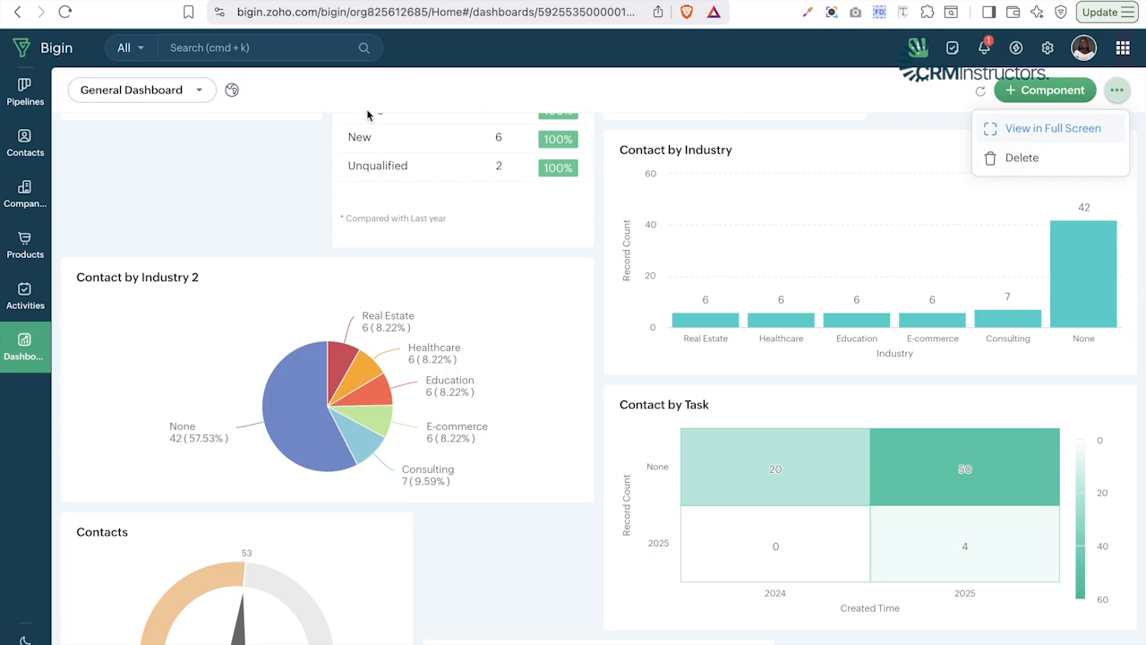
{"action": "left_click", "coordinate": [257, 90]}
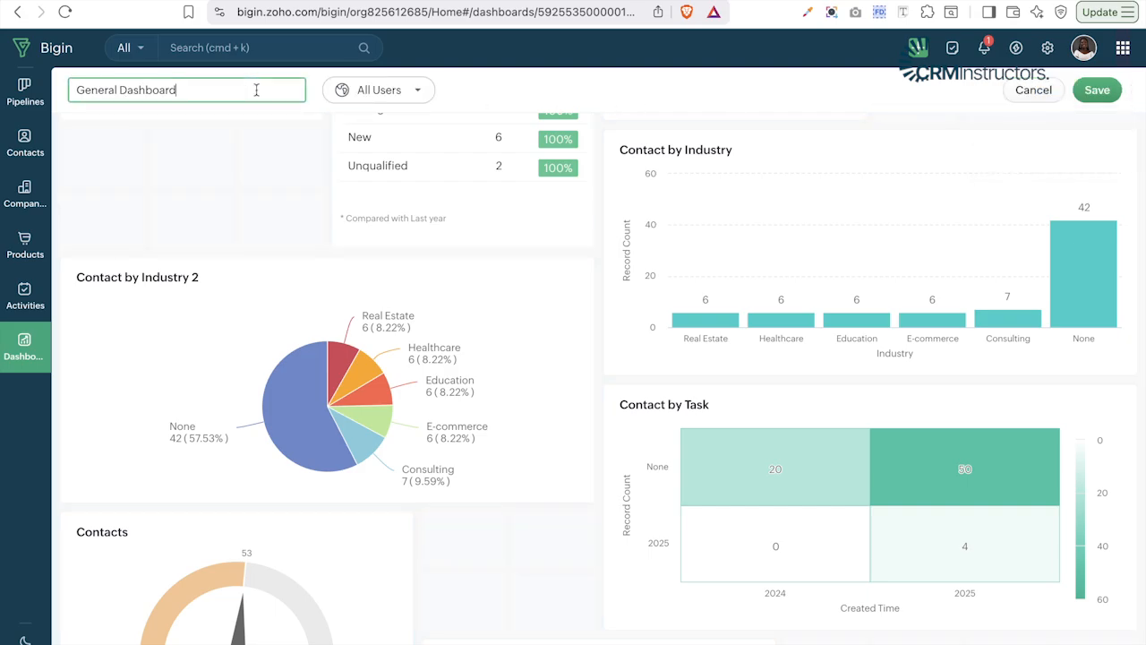
{"action": "scroll", "coordinate": [352, 217], "scroll_direction": "up", "scroll_amount": 3}
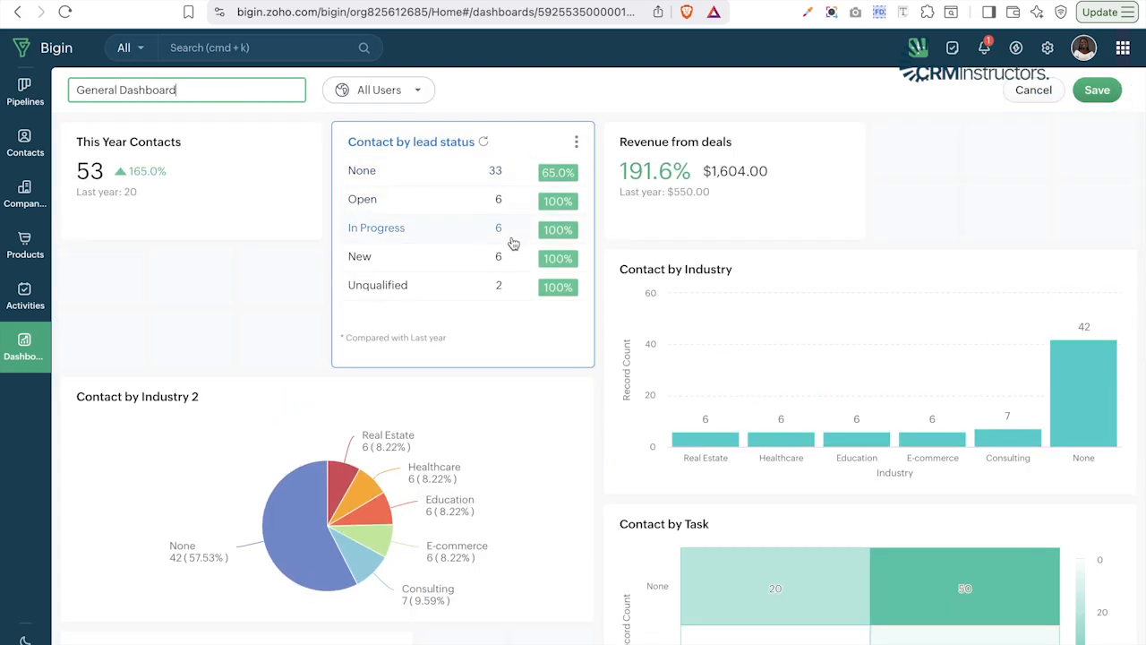
{"action": "left_click", "coordinate": [506, 305]}
{"action": "left_click", "coordinate": [286, 314]}
{"action": "left_click", "coordinate": [426, 325]}
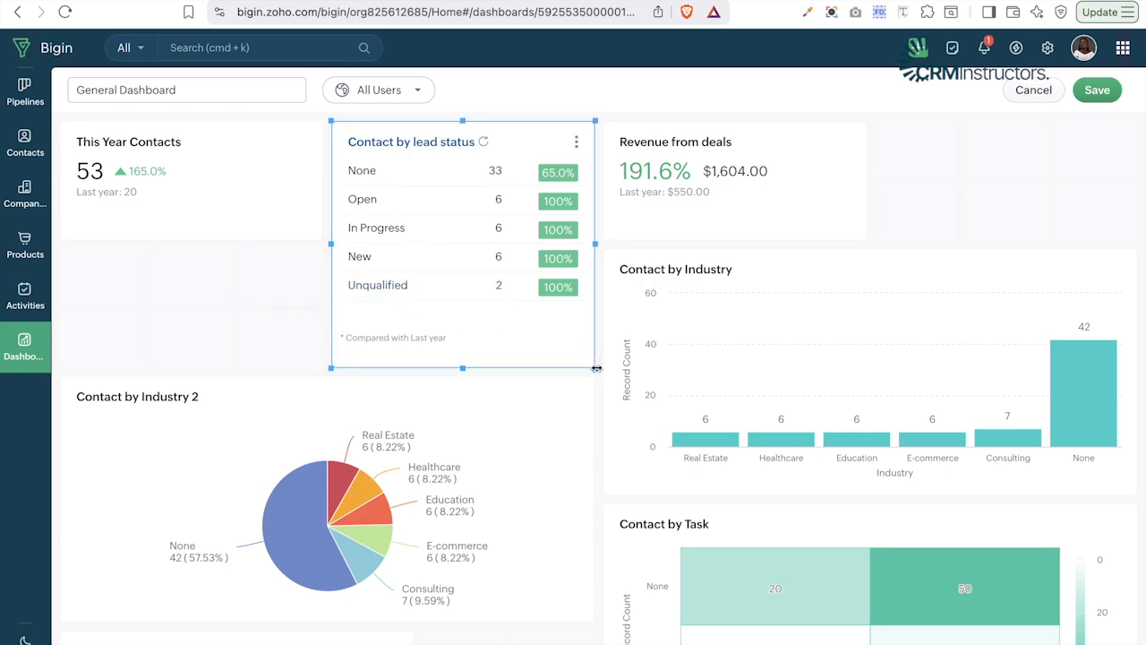
{"action": "left_click_drag", "start_coordinate": [596, 367], "coordinate": [889, 314]}
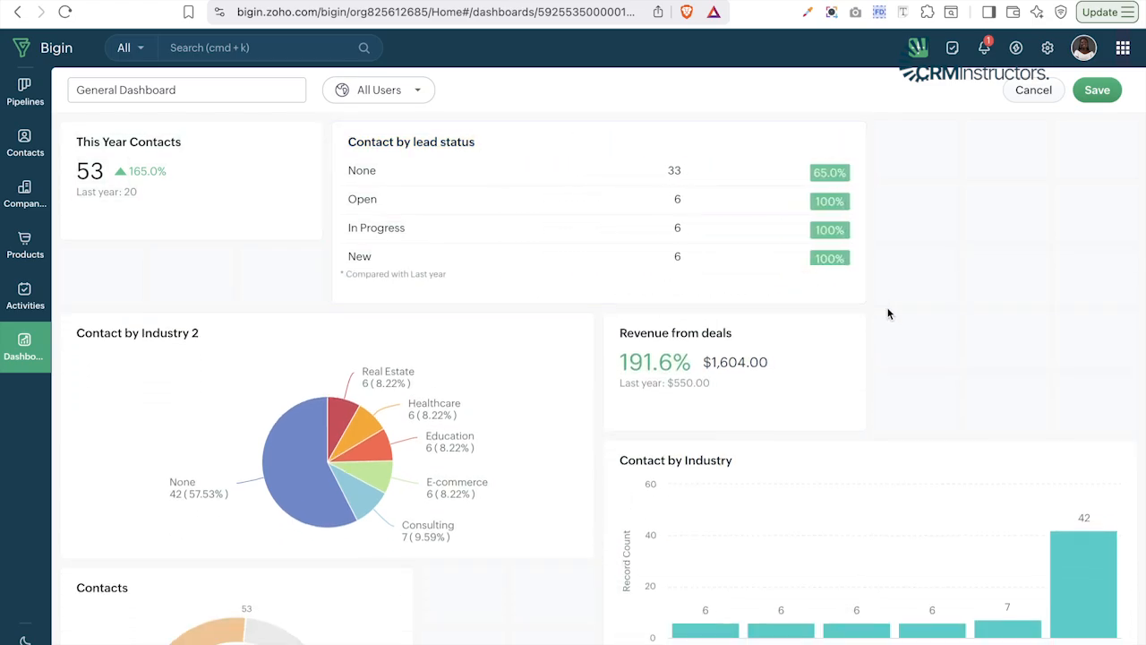
- Move the Contact by Industry bar chart directly above the Contact by Industry 2 pie chart
{"action": "scroll", "coordinate": [752, 427], "scroll_direction": "down", "scroll_amount": 3}
{"action": "left_click_drag", "start_coordinate": [854, 186], "coordinate": [330, 103]}
{"action": "scroll", "coordinate": [761, 346], "scroll_direction": "down", "scroll_amount": 5}
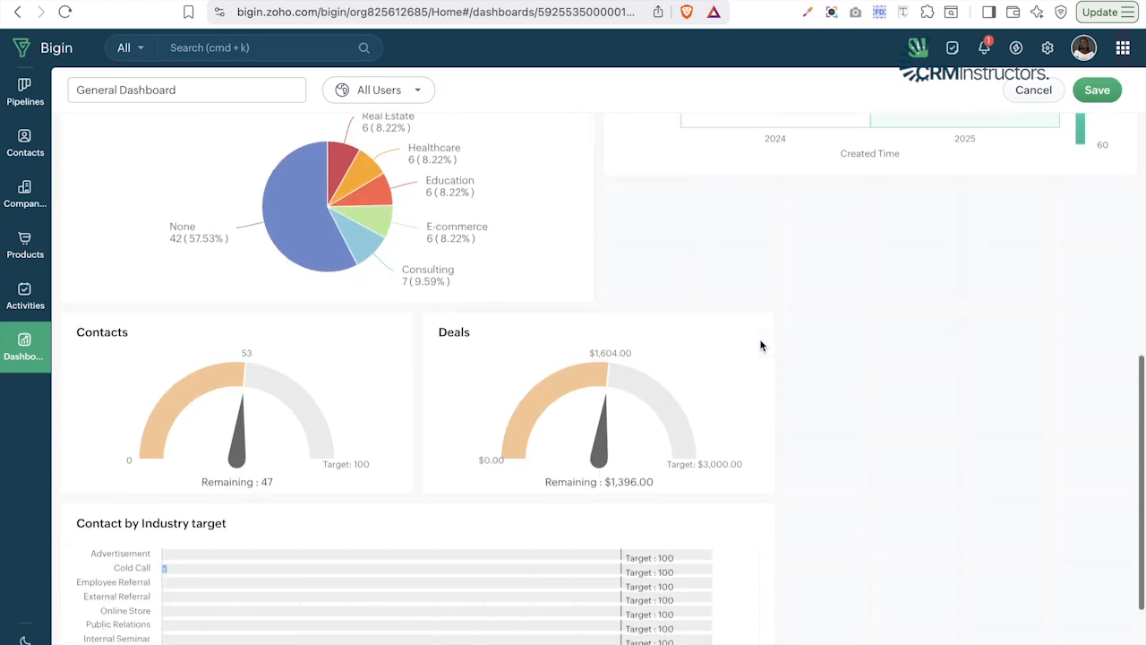
{"action": "scroll", "coordinate": [760, 346], "scroll_direction": "up", "scroll_amount": 4}
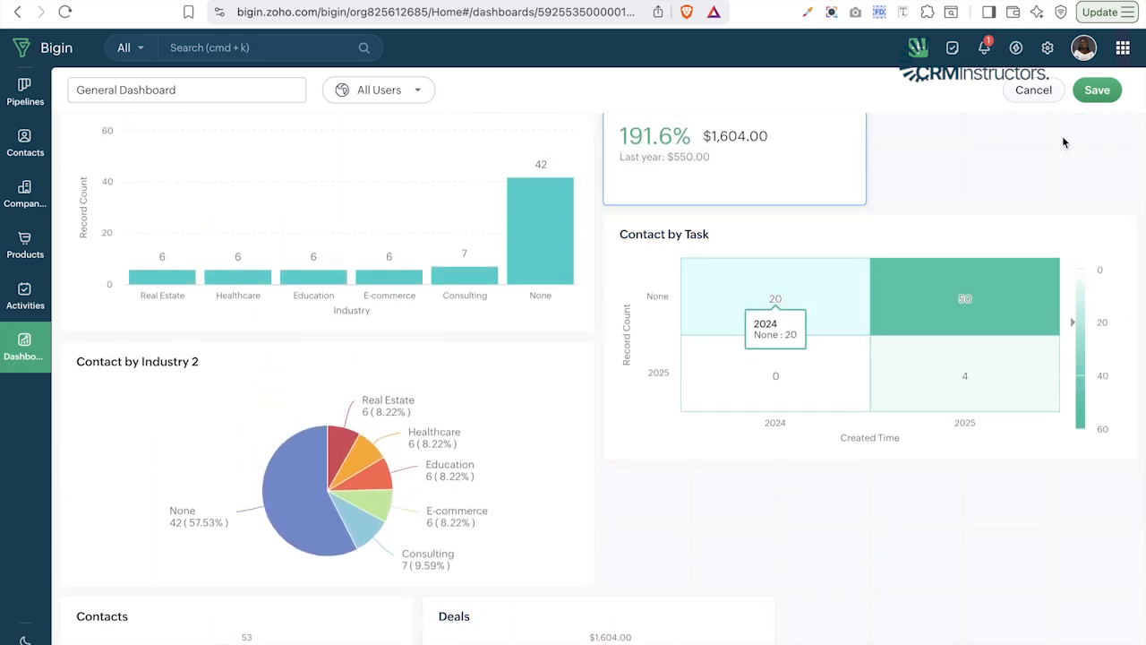
- Try to widen the Revenue from deals component
{"action": "scroll", "coordinate": [1056, 153], "scroll_direction": "up", "scroll_amount": 1}
{"action": "left_click", "coordinate": [807, 227]}
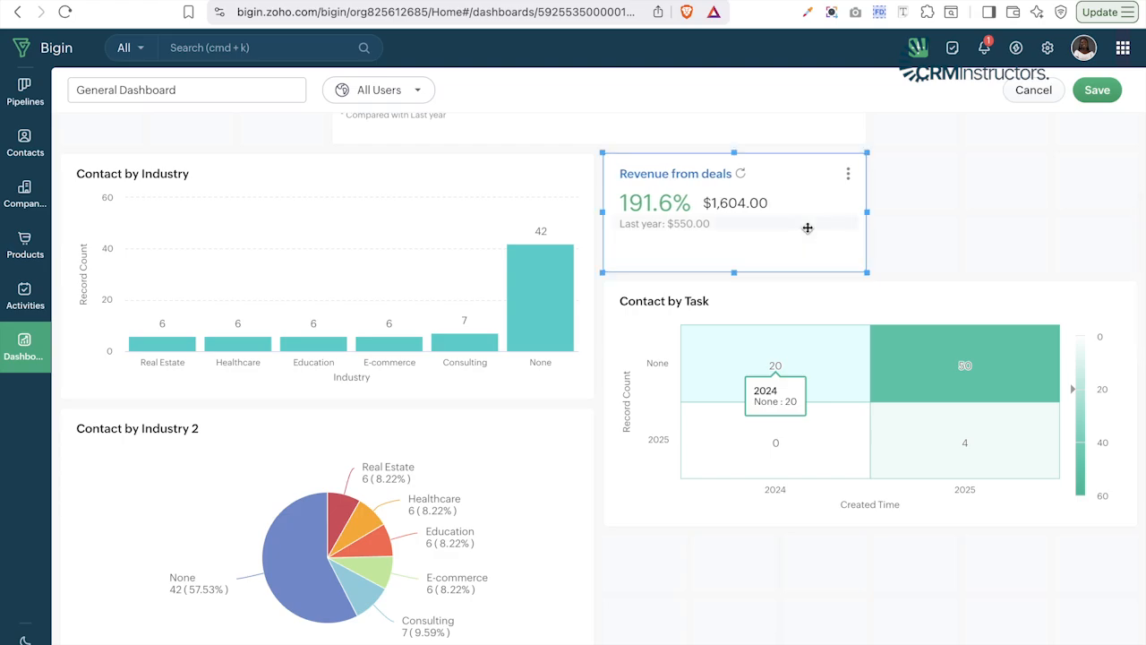
{"action": "left_click_drag", "start_coordinate": [867, 213], "coordinate": [878, 214]}
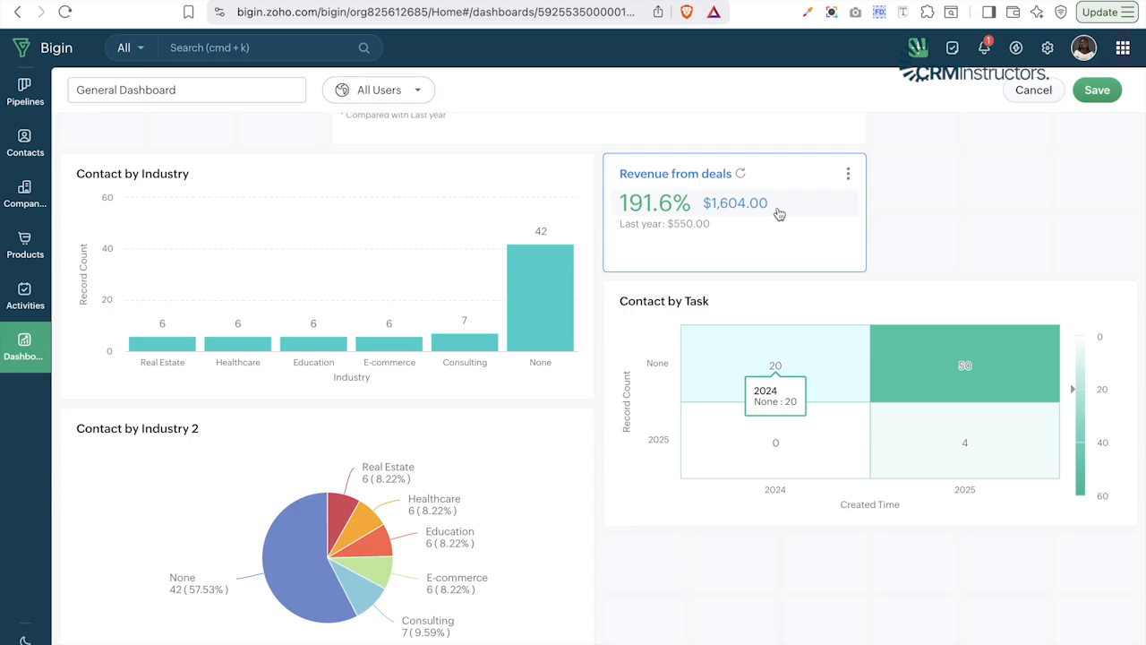
- Check the remaining gauges and target meter in the layout and save the rearranged General Dashboard
{"action": "scroll", "coordinate": [896, 414], "scroll_direction": "down", "scroll_amount": 5}
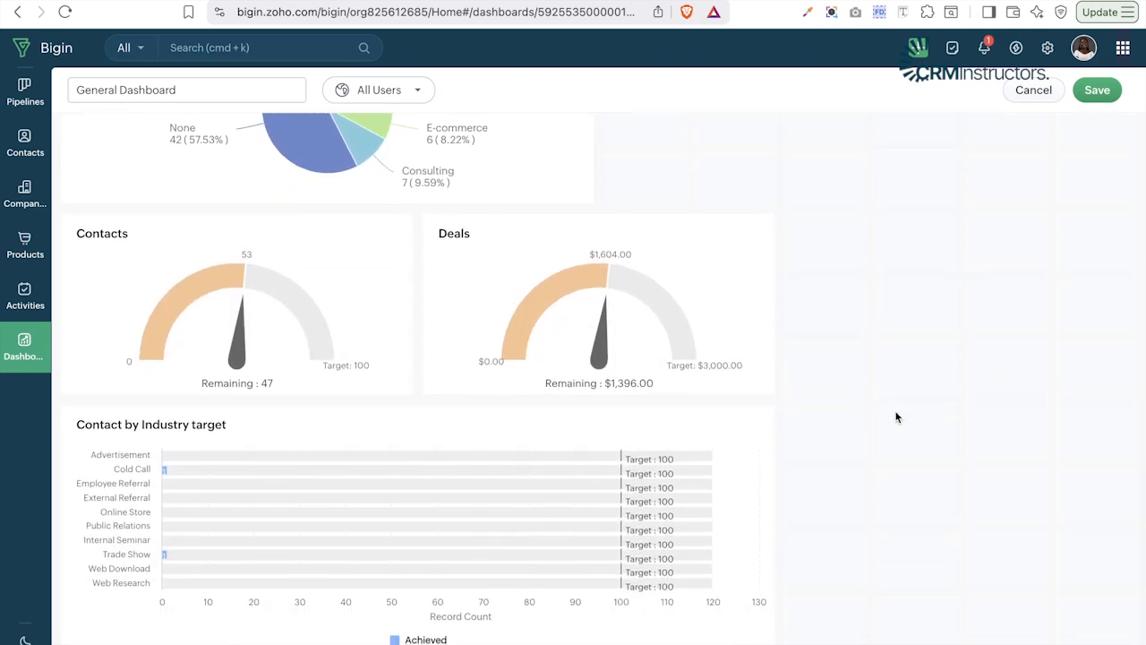
{"action": "left_click", "coordinate": [669, 317]}
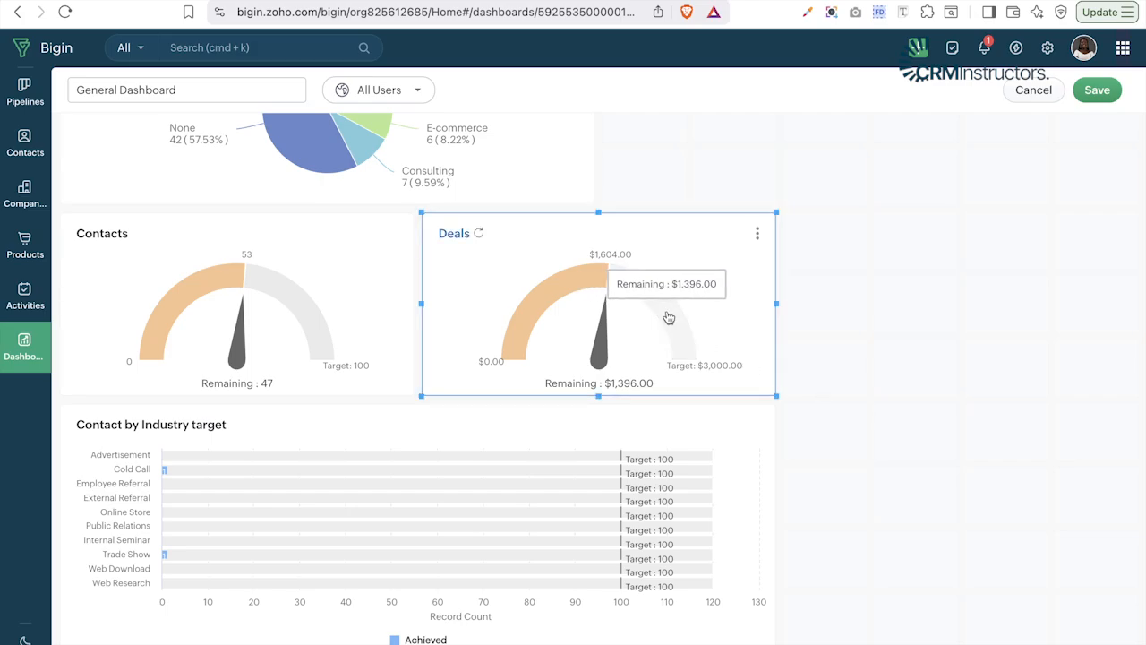
{"action": "left_click", "coordinate": [855, 459]}
{"action": "scroll", "coordinate": [855, 459], "scroll_direction": "up", "scroll_amount": 5}
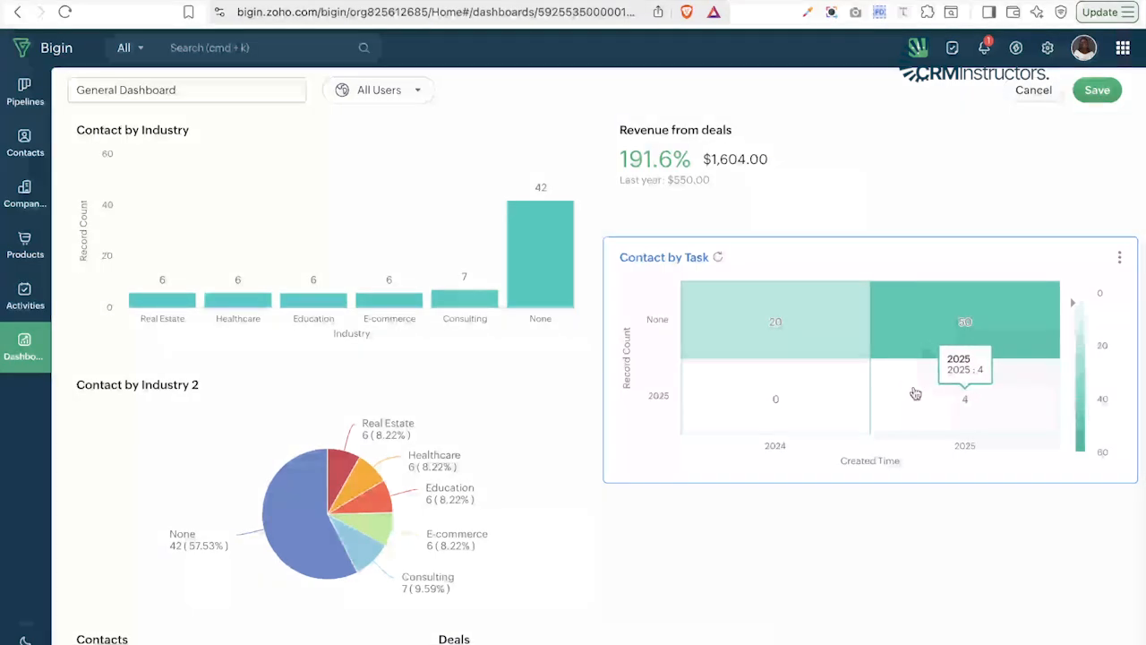
{"action": "left_click", "coordinate": [1098, 92]}
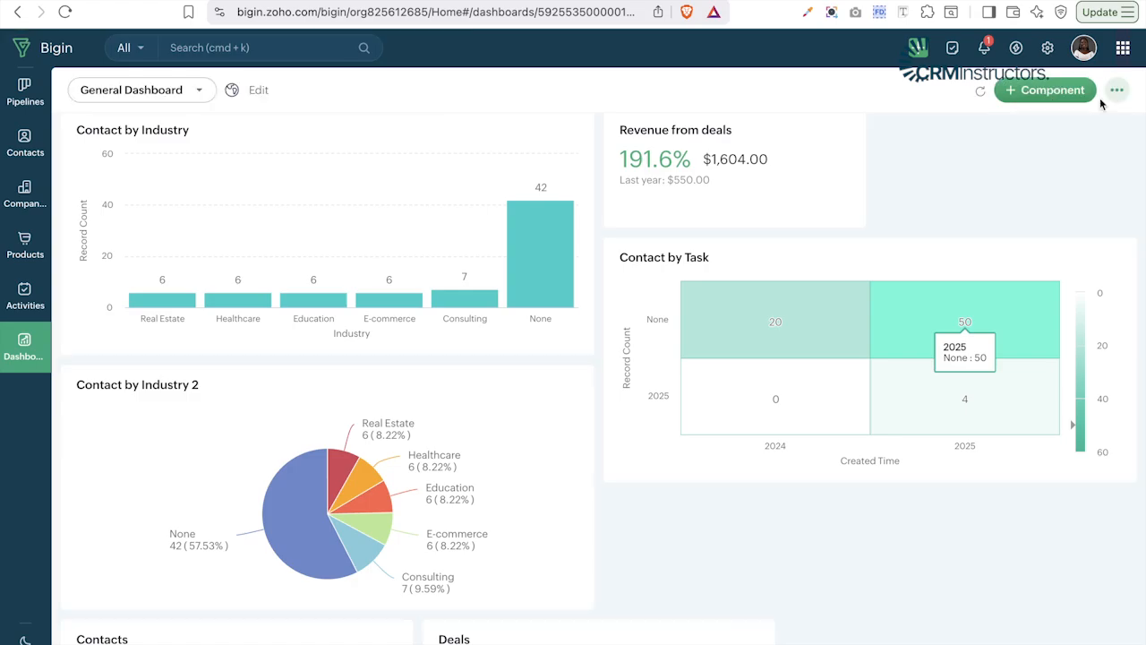